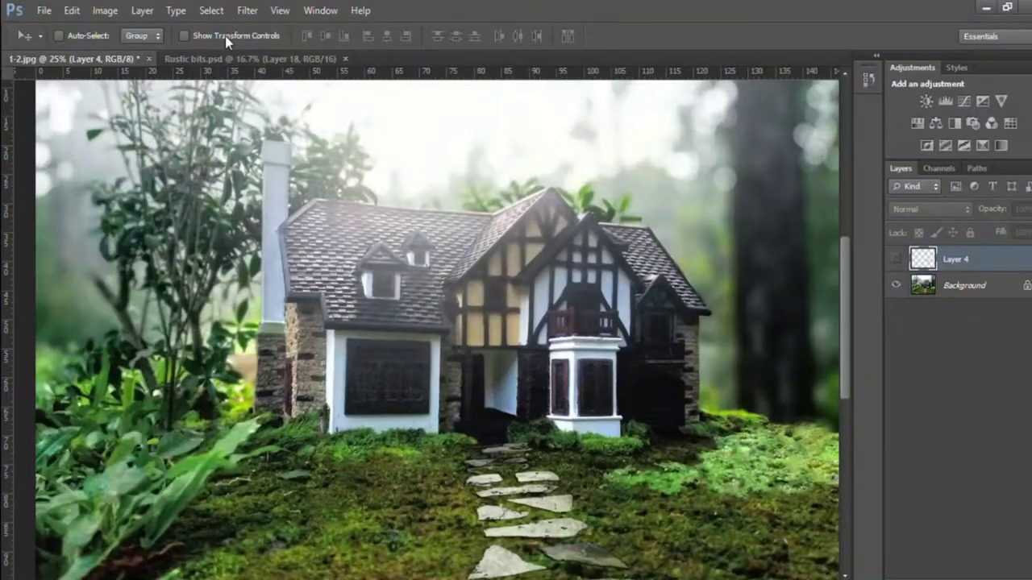
Reveal and select Layer 5's brown grime smears, clearing the old grass selection.
{"action": "left_click", "coordinate": [205, 58]}
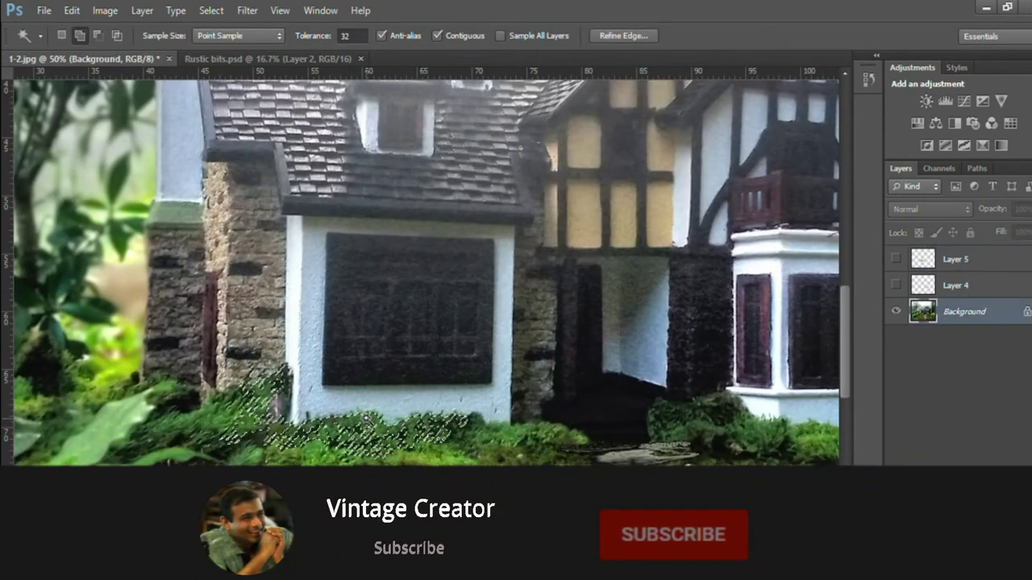
{"action": "left_click", "coordinate": [895, 259]}
{"action": "left_click", "coordinate": [956, 260]}
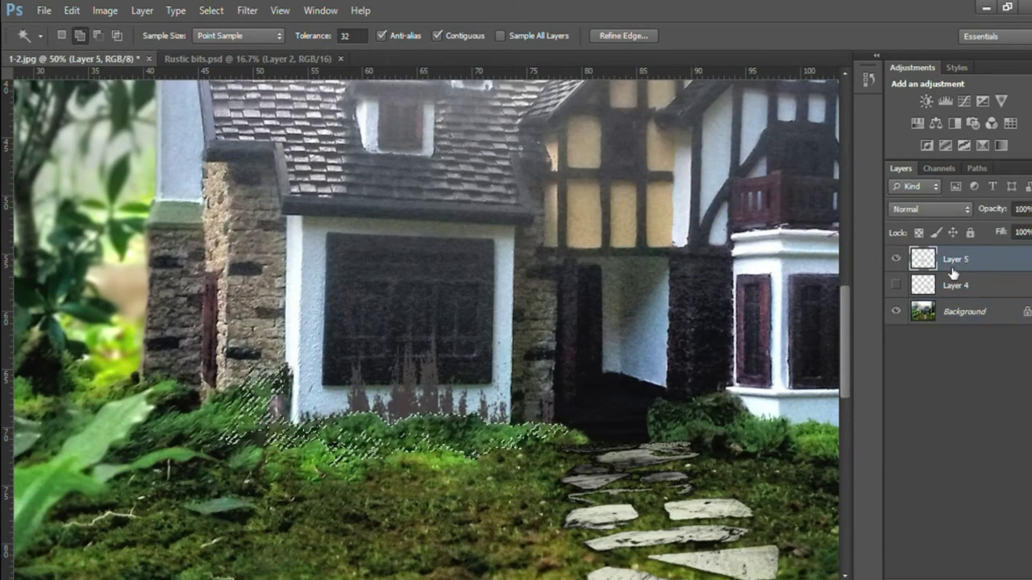
{"action": "key", "text": "ctrl+d"}
Magic-wand the dark window area on Background, then bring up the Rustic bits sheet.
{"action": "left_click", "coordinate": [955, 312]}
{"action": "left_click", "coordinate": [465, 332]}
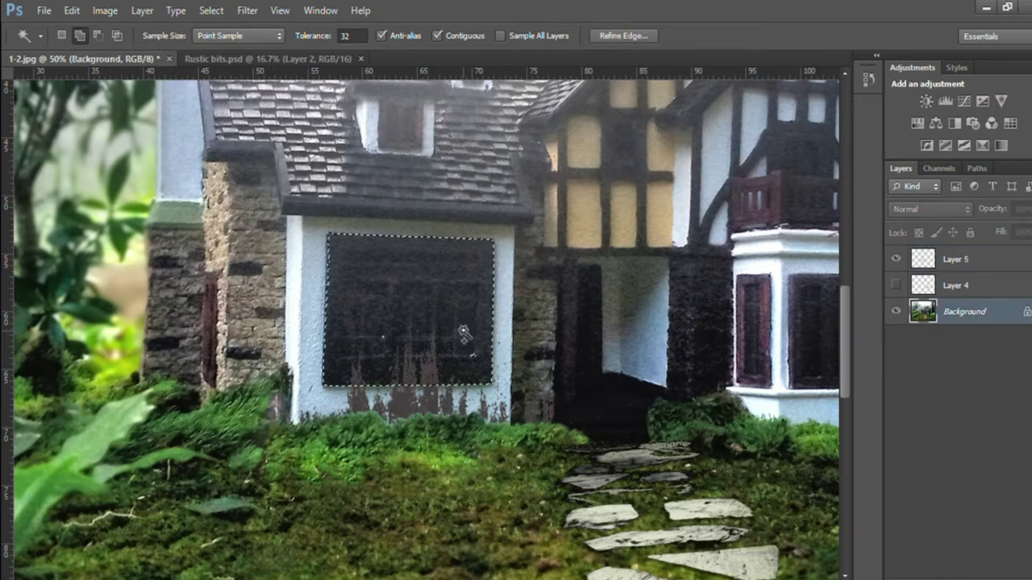
{"action": "left_click", "coordinate": [923, 264]}
{"action": "left_click", "coordinate": [242, 58]}
Bring the grass strip into the house, scale it to about 51.78%, and place it below the window.
{"action": "key", "text": "v"}
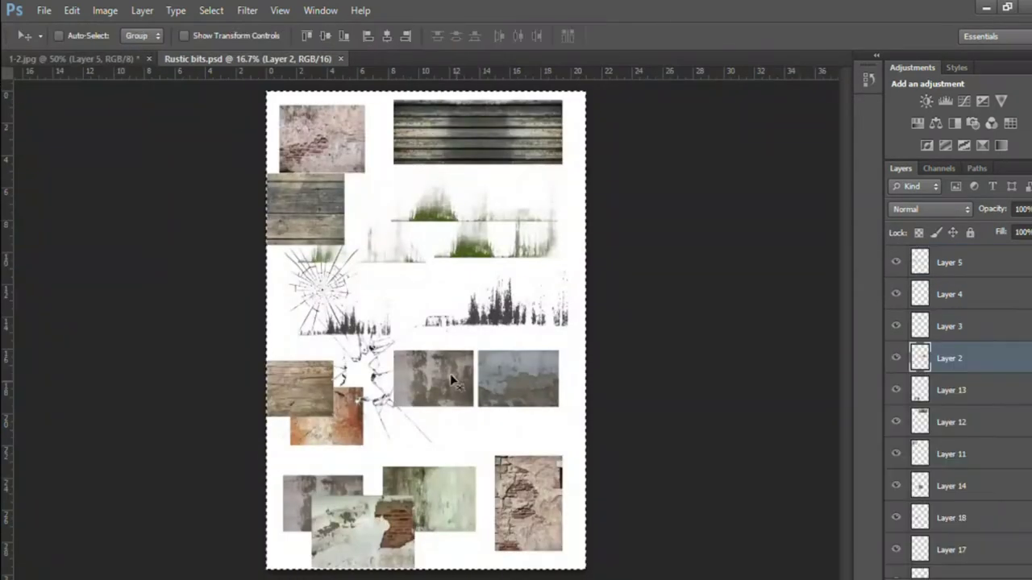
{"action": "left_click_drag", "start_coordinate": [93, 67], "coordinate": [333, 395]}
{"action": "key", "text": "ctrl+t"}
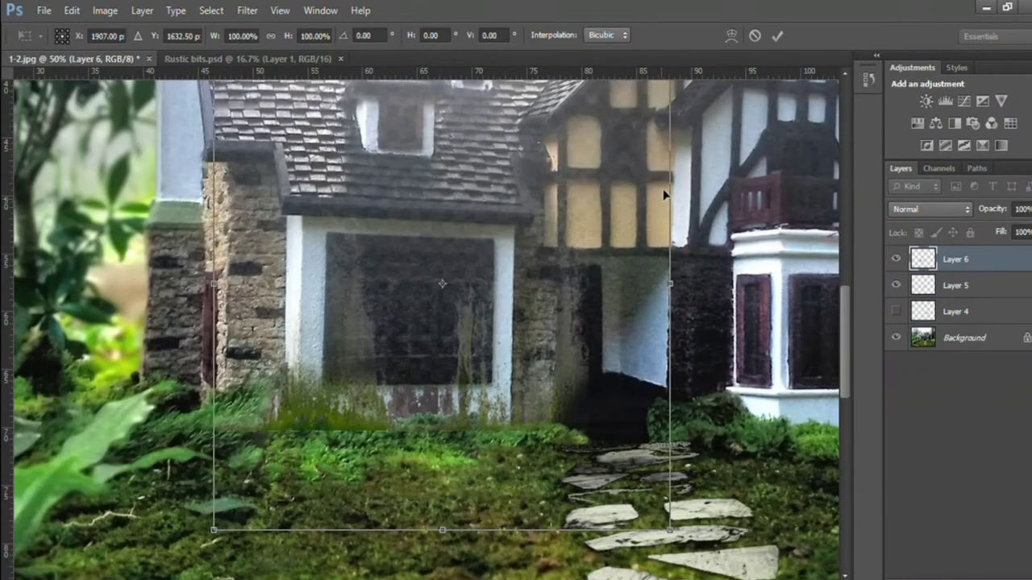
{"action": "left_click_drag", "start_coordinate": [670, 530], "coordinate": [449, 484]}
{"action": "left_click_drag", "start_coordinate": [368, 384], "coordinate": [321, 385]}
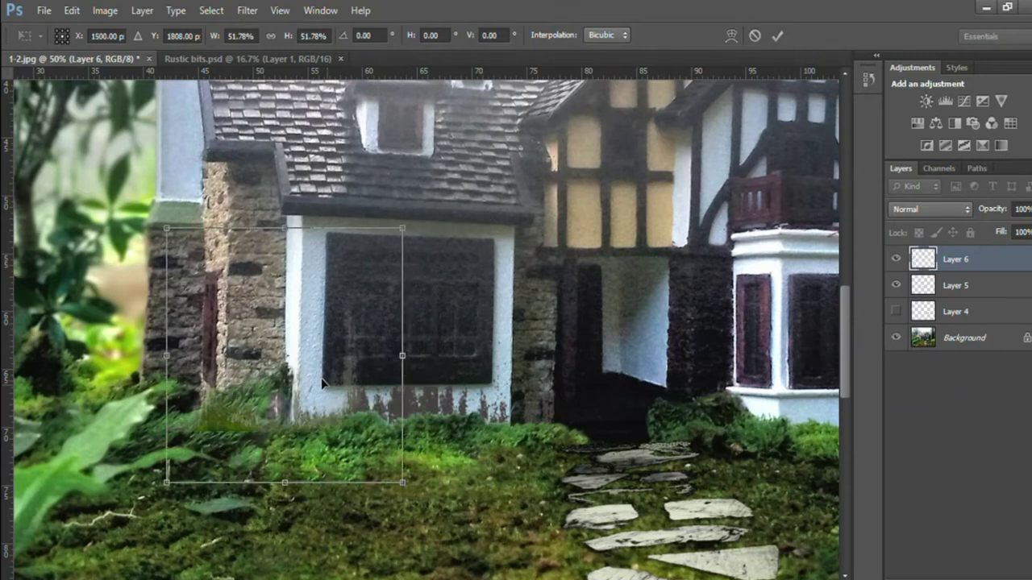
{"action": "key", "text": "Return"}
Duplicate the grass toward the doorway and delete Layer 6 grass overlapping the foreground plants.
{"action": "key", "text": "ctrl+j"}
{"action": "left_click_drag", "start_coordinate": [267, 475], "coordinate": [569, 355]}
{"action": "key", "text": "w"}
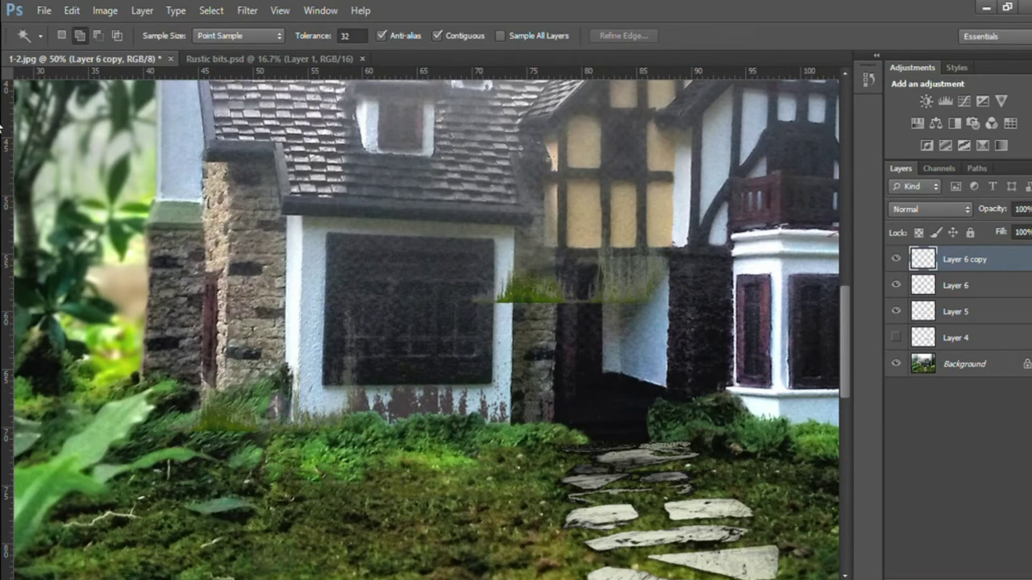
{"action": "key", "text": "alt+["}
{"action": "key", "text": "alt+["}
{"action": "left_click", "coordinate": [367, 456]}
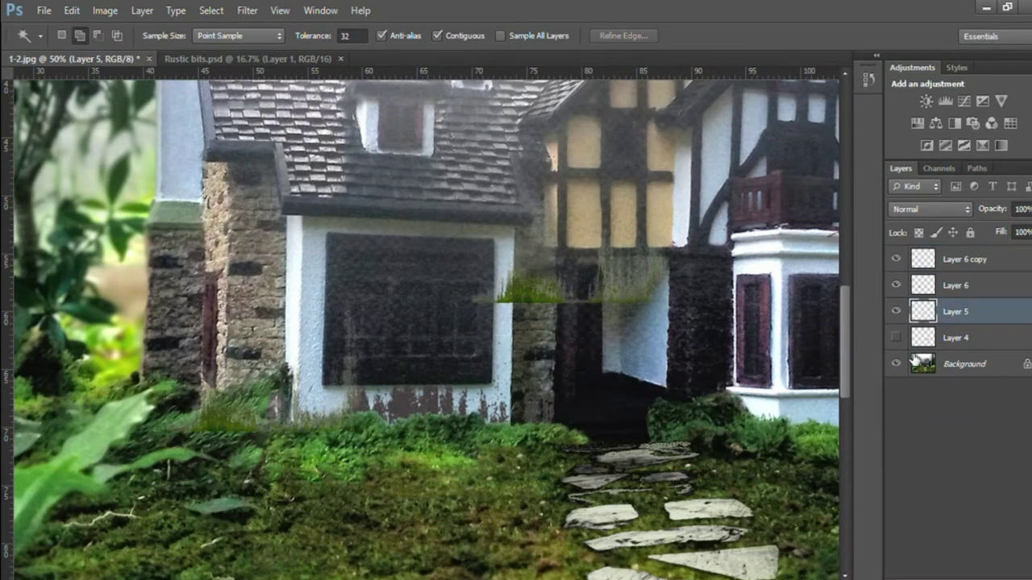
{"action": "left_click", "coordinate": [919, 364]}
{"action": "left_click", "coordinate": [923, 338], "text": "ctrl"}
{"action": "left_click", "coordinate": [927, 259]}
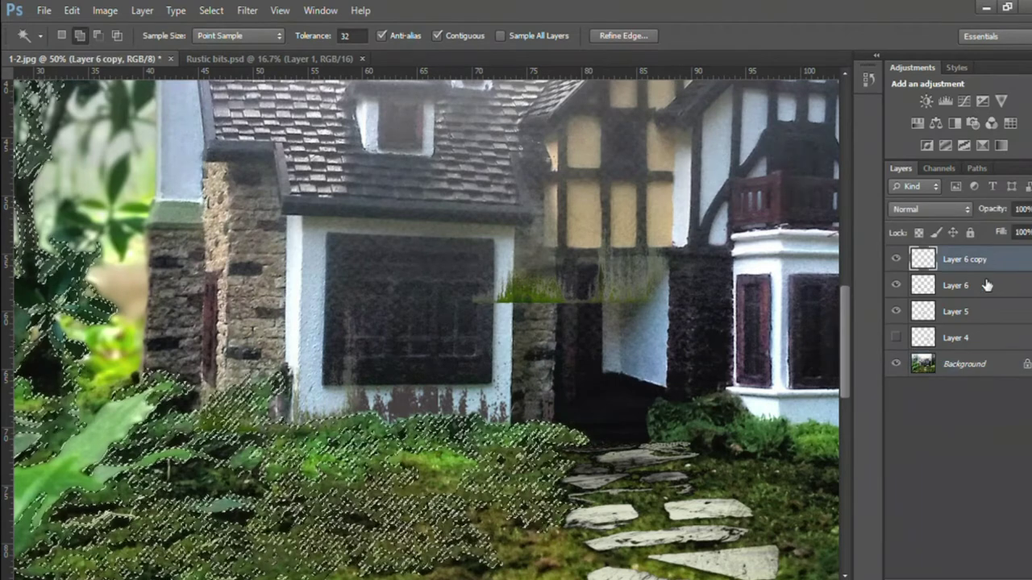
{"action": "left_click", "coordinate": [987, 284]}
{"action": "key", "text": "Delete"}
{"action": "key", "text": "ctrl+d"}
Move the Layer 6 copy down to the doorway bottom and select the foreground grass.
{"action": "left_click", "coordinate": [965, 259]}
{"action": "key", "text": "v"}
{"action": "left_click_drag", "start_coordinate": [524, 298], "coordinate": [507, 432]}
{"action": "key", "text": "w"}
{"action": "key", "text": "alt+comma"}
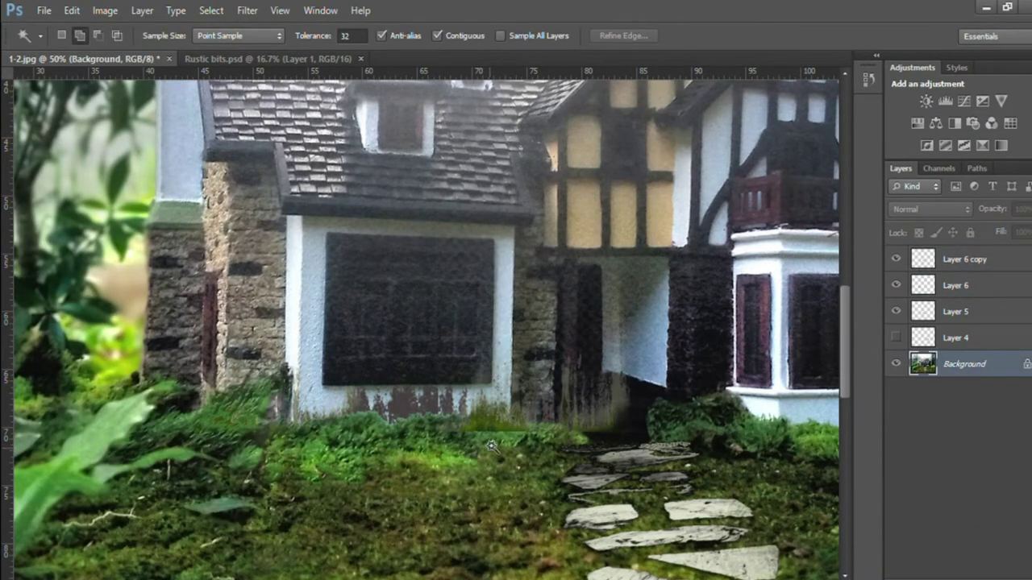
{"action": "left_click", "coordinate": [528, 440], "text": "shift"}
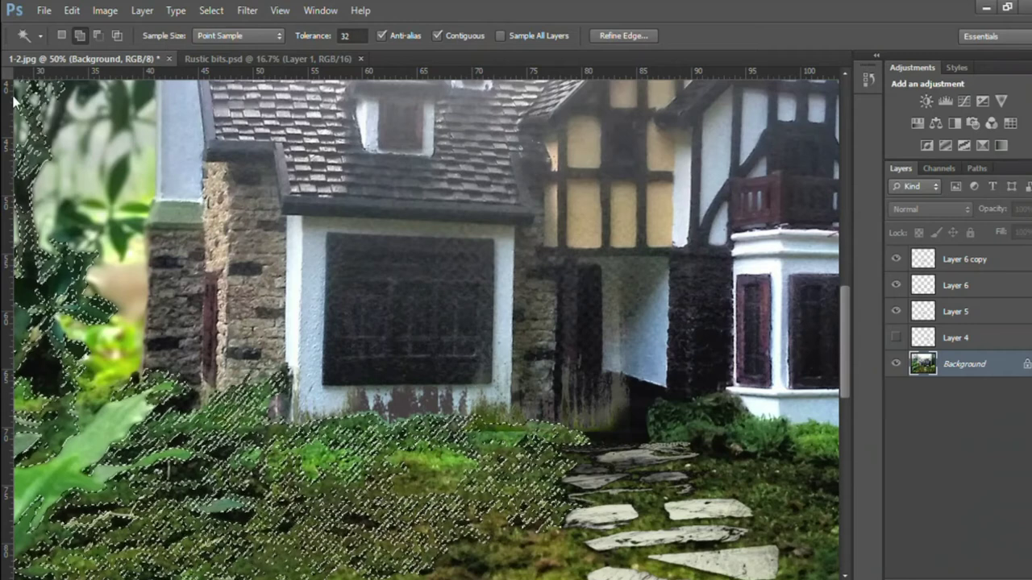
{"action": "key", "text": "v"}
{"action": "key", "text": "alt+period"}
{"action": "key", "text": "ctrl+d"}
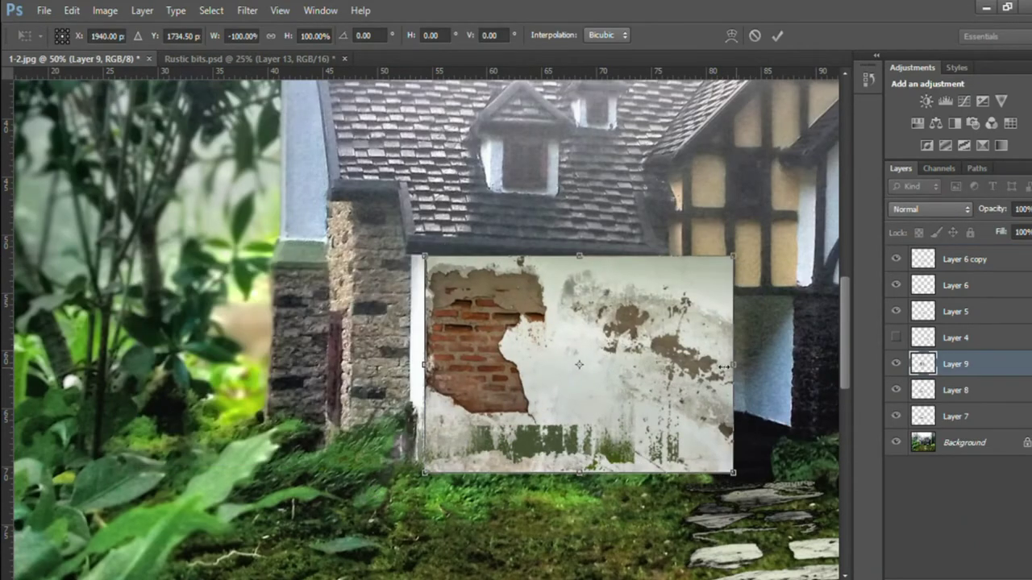
Reshape the plaster texture's sides and top corners to fit the white wall.
{"action": "left_click_drag", "start_coordinate": [724, 366], "coordinate": [640, 369]}
{"action": "left_click_drag", "start_coordinate": [528, 472], "coordinate": [526, 461]}
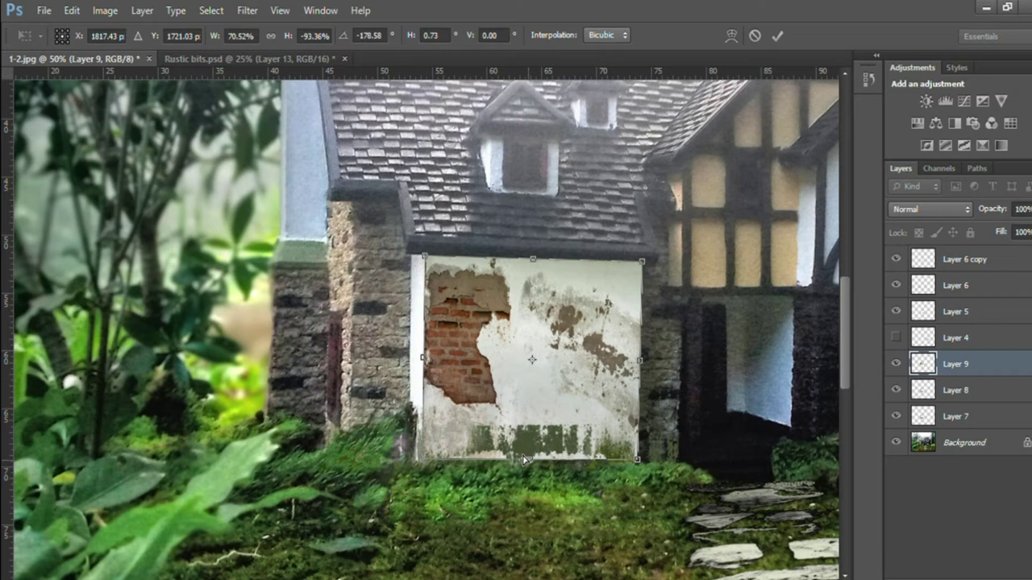
{"action": "left_click_drag", "start_coordinate": [425, 258], "coordinate": [420, 246]}
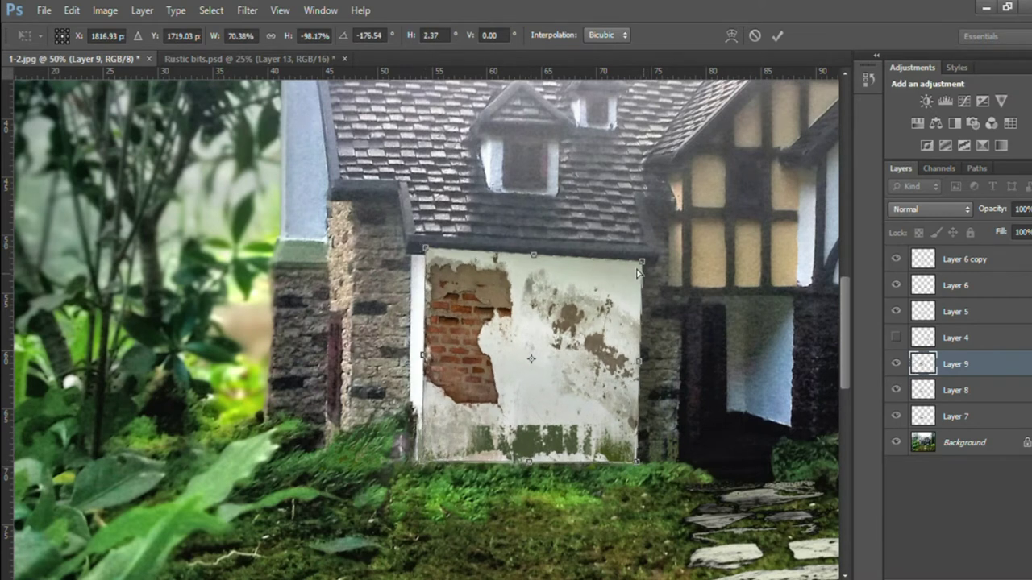
{"action": "left_click_drag", "start_coordinate": [638, 274], "coordinate": [643, 254]}
{"action": "key", "text": "Return"}
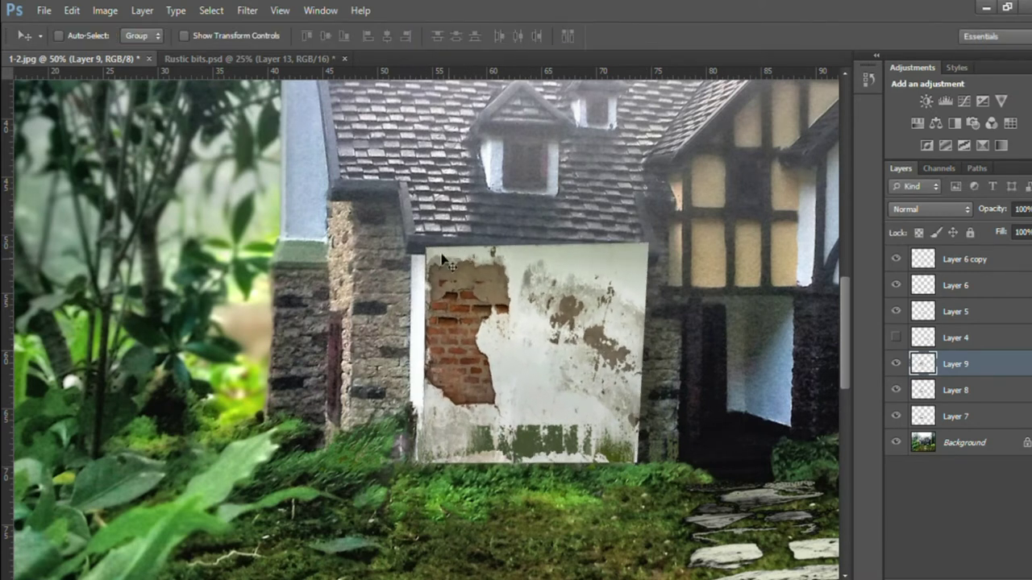
Lower the plaster layer's fill to 68% and delete the strip covering the roof eave.
{"action": "key", "text": "shift+6"}
{"action": "key", "text": "shift+8"}
{"action": "key", "text": "l"}
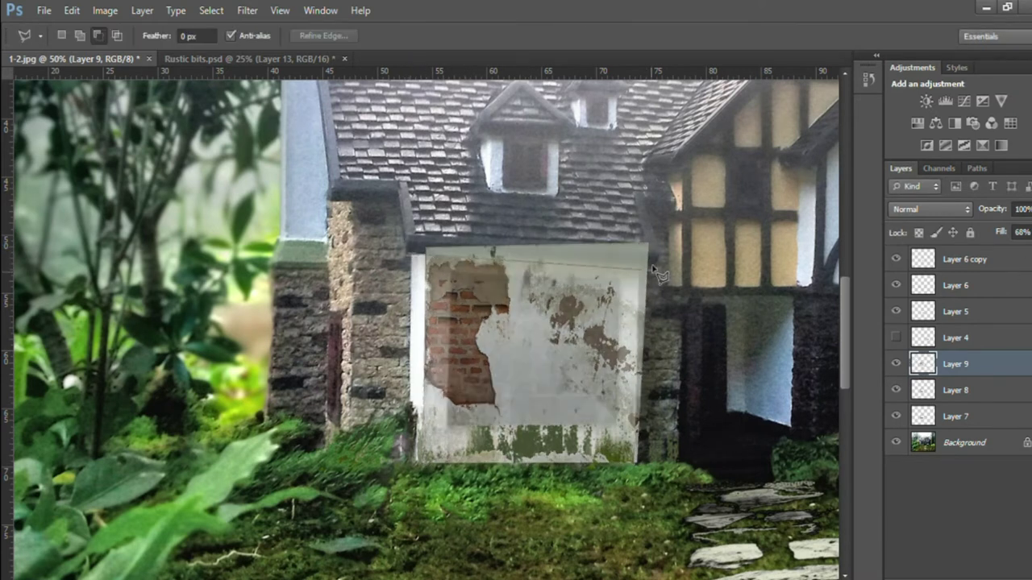
{"action": "left_click", "coordinate": [292, 173]}
{"action": "key", "text": "Delete"}
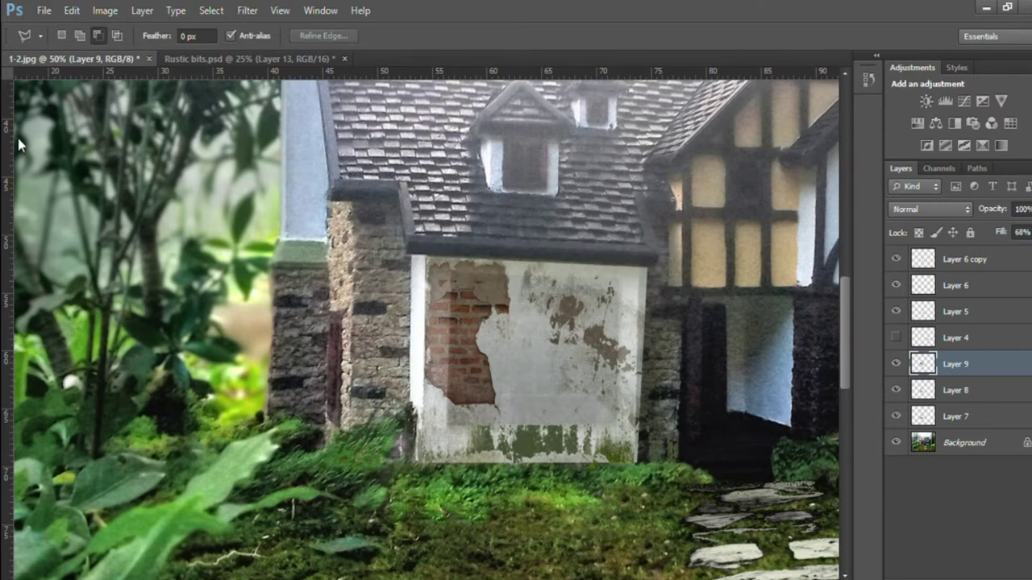
Clear the selection and switch between Layer 9 and the Background layer.
{"action": "key", "text": "w"}
{"action": "left_click", "coordinate": [965, 443]}
{"action": "key", "text": "v"}
{"action": "left_click", "coordinate": [959, 364]}
{"action": "key", "text": "ctrl+d"}
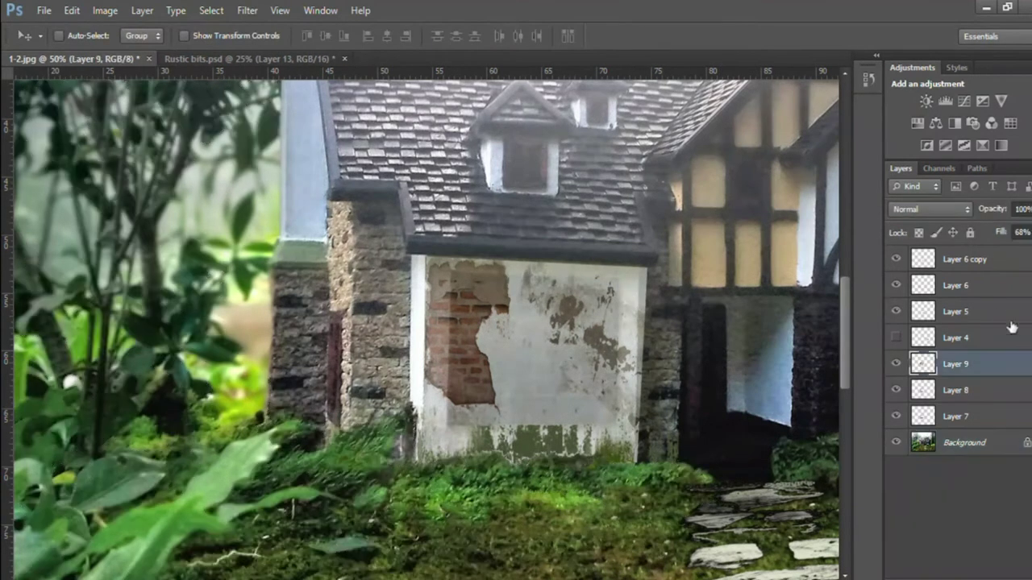
{"action": "left_click", "coordinate": [967, 440]}
{"action": "key", "text": "ctrl+shift+d"}
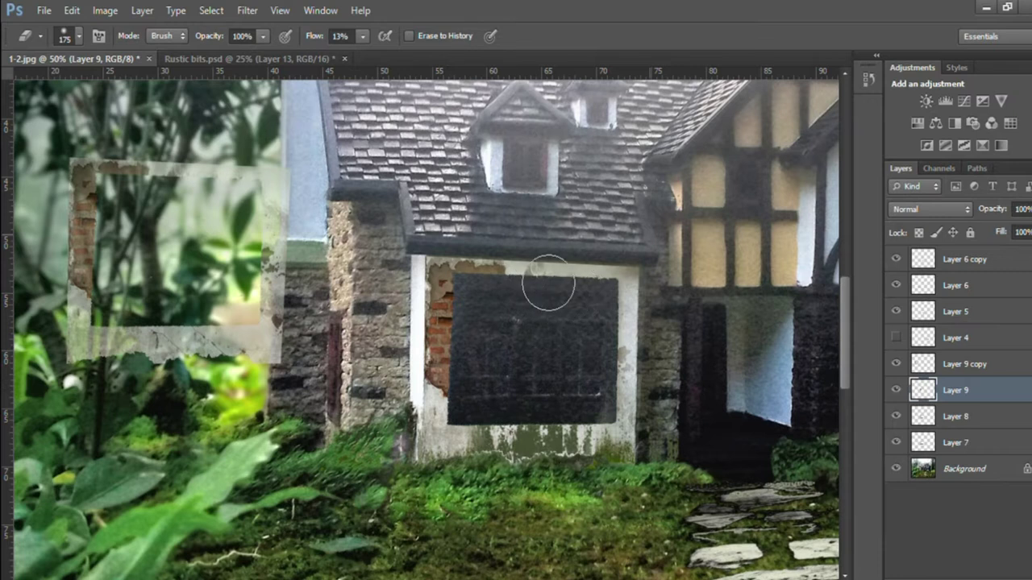
Move the Layer 13 patch onto the left-wing window and narrow it to about half width.
{"action": "mouse_move", "coordinate": [549, 283]}
{"action": "left_mouse_down"}
{"action": "mouse_move", "coordinate": [658, 289]}
{"action": "mouse_move", "coordinate": [516, 274]}
{"action": "left_mouse_up"}
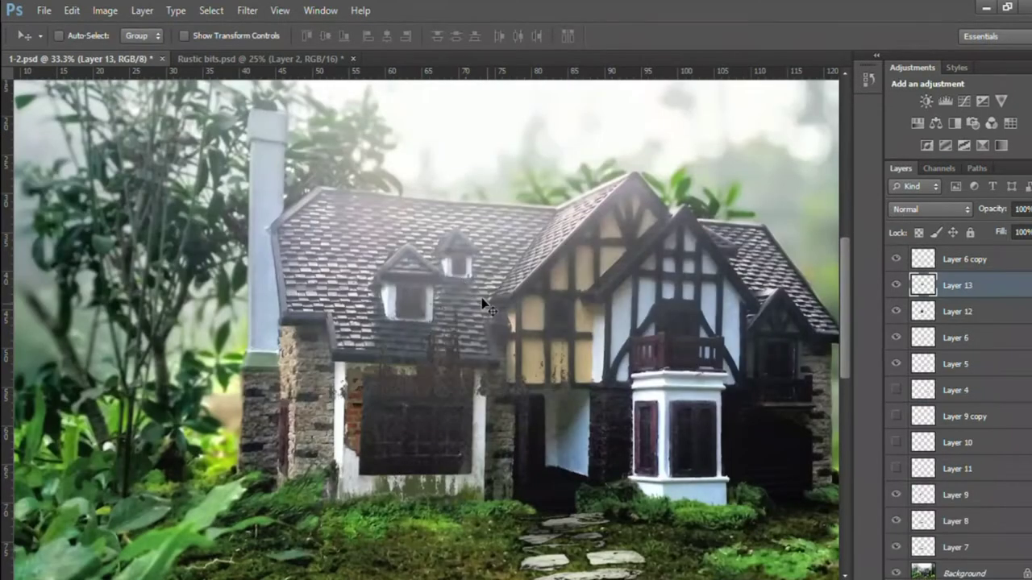
{"action": "key", "text": "ctrl+t"}
{"action": "left_click_drag", "start_coordinate": [517, 364], "coordinate": [445, 380]}
{"action": "left_click_drag", "start_coordinate": [555, 425], "coordinate": [417, 425]}
{"action": "key", "text": "Return"}
Zoom into the left wing and erase the dark streak beside the doorway.
{"action": "key", "text": "m"}
{"action": "key", "text": "z"}
{"action": "left_click", "coordinate": [318, 350]}
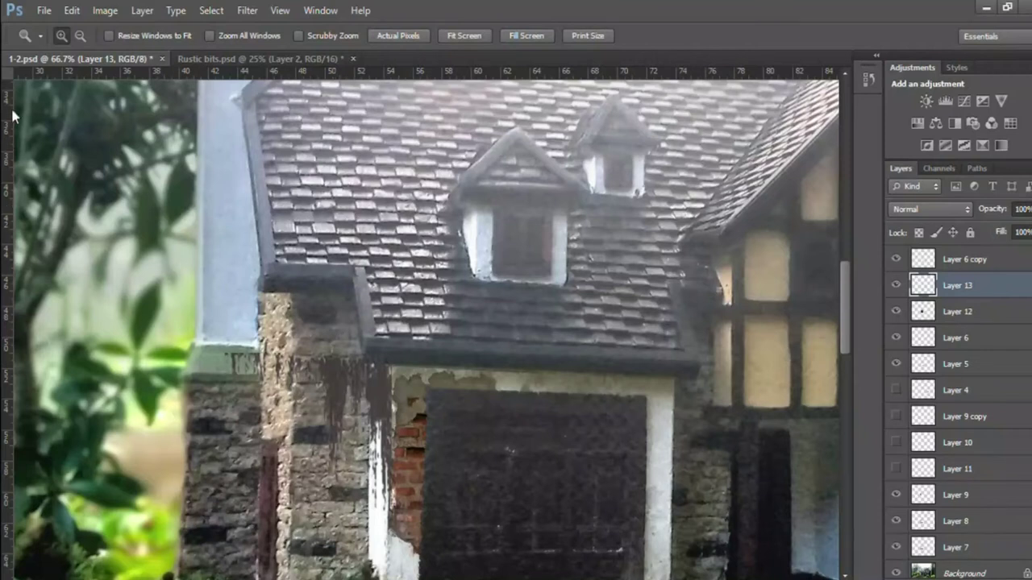
{"action": "key", "text": "m"}
{"action": "key", "text": "l"}
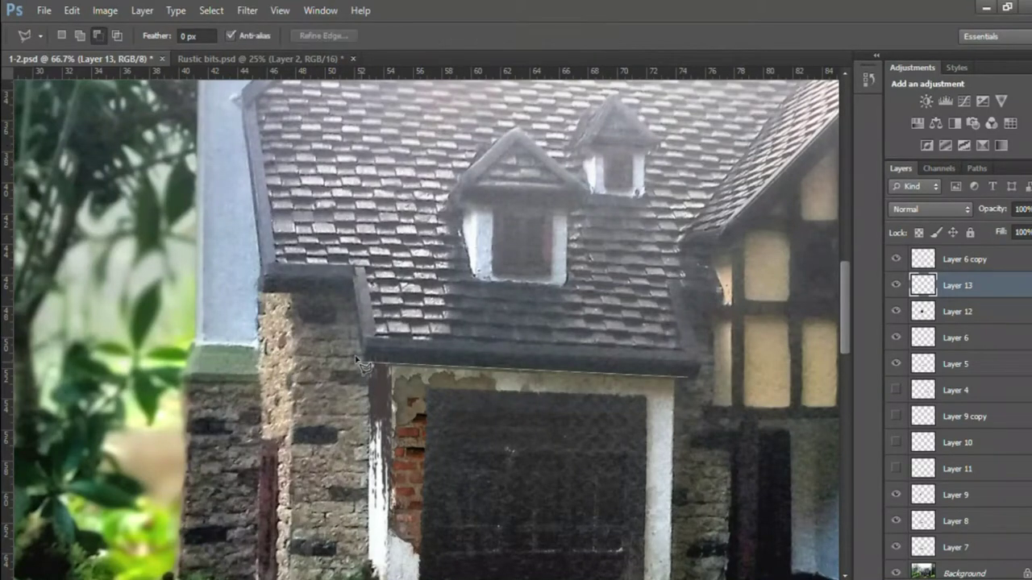
{"action": "key", "text": "e"}
{"action": "left_click_drag", "start_coordinate": [372, 405], "coordinate": [384, 454]}
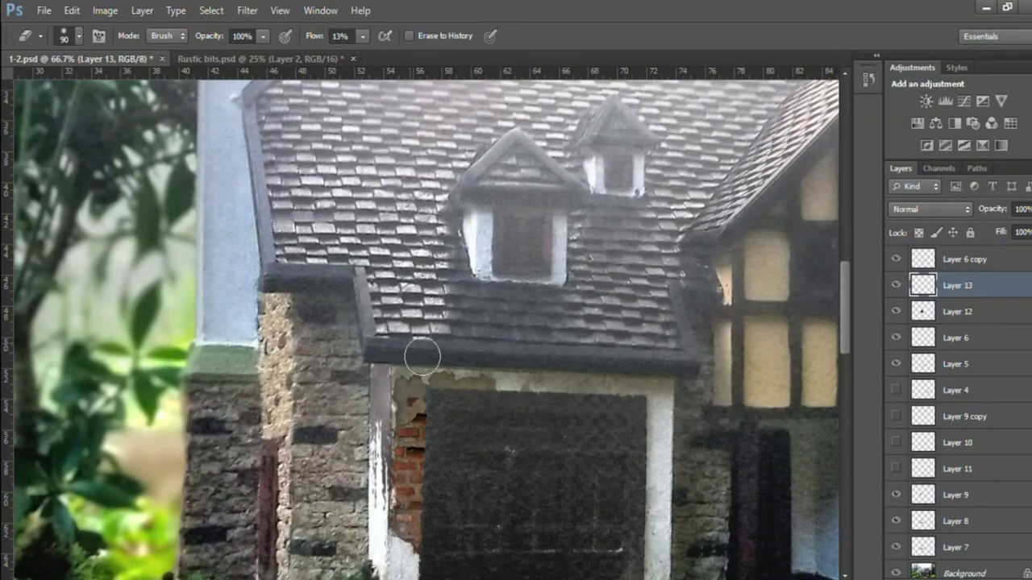
Switch to the Dodge tool on the Background layer and reframe the view on the house.
{"action": "key", "text": "z"}
{"action": "left_click", "coordinate": [338, 351], "text": "alt"}
{"action": "key", "text": "o"}
{"action": "key", "text": "alt+comma"}
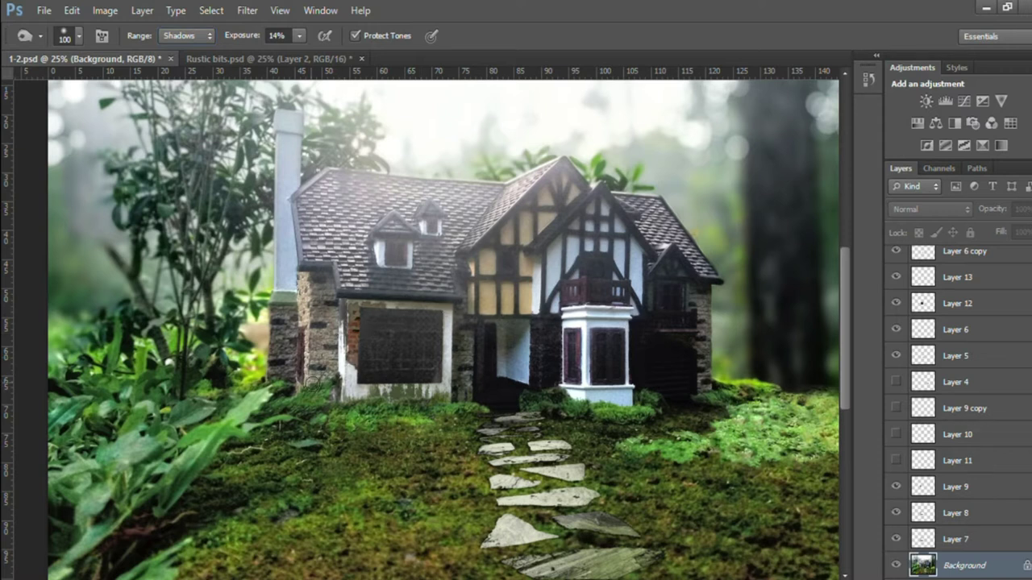
{"action": "key", "text": "z"}
{"action": "left_click", "coordinate": [416, 347]}
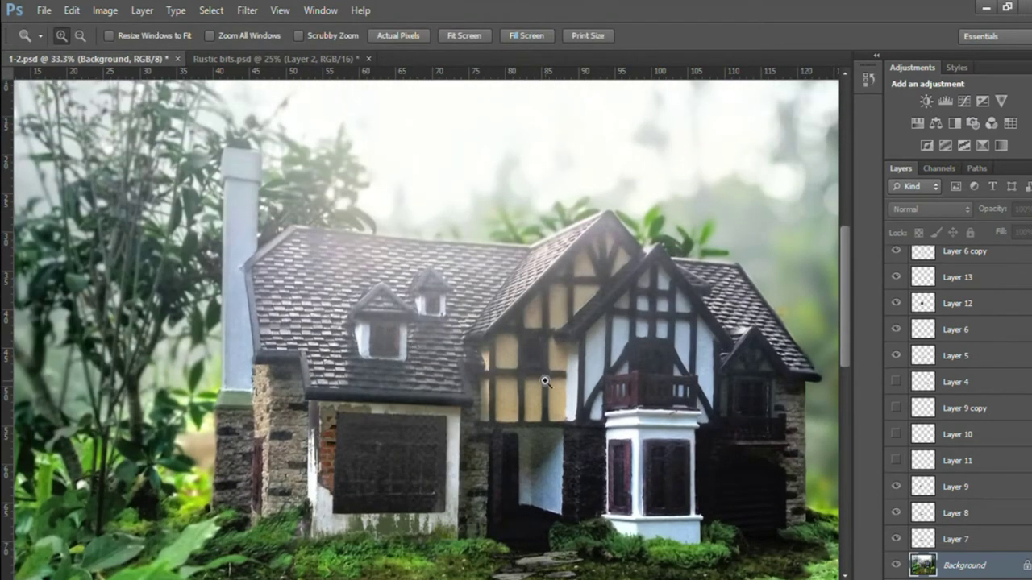
Paste the grime as Layer 14, shrink it, and place it on the bay window base.
{"action": "key", "text": "ctrl+v"}
{"action": "key", "text": "ctrl+t"}
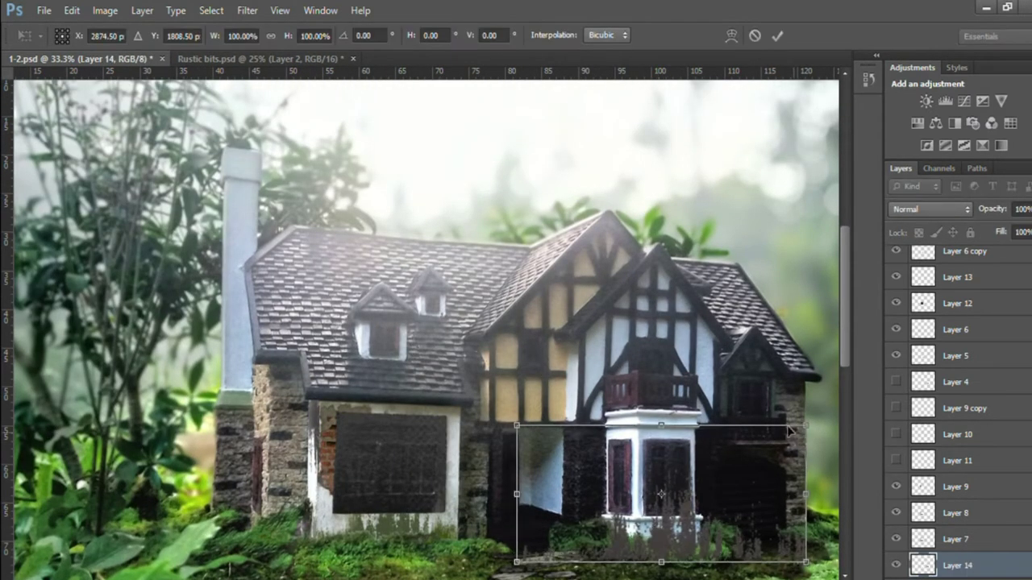
{"action": "left_click_drag", "start_coordinate": [576, 420], "coordinate": [692, 469]}
{"action": "left_click_drag", "start_coordinate": [726, 504], "coordinate": [679, 506]}
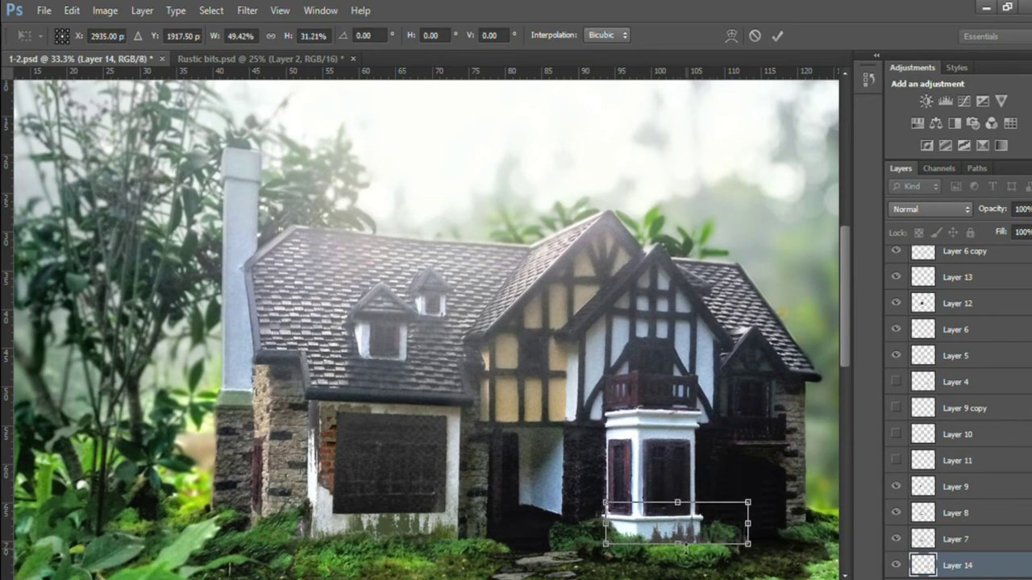
{"action": "key", "text": "Return"}
{"action": "left_click", "coordinate": [713, 554]}
Select the shrubs in front of the bay window and erase the grime over them.
{"action": "key", "text": "i"}
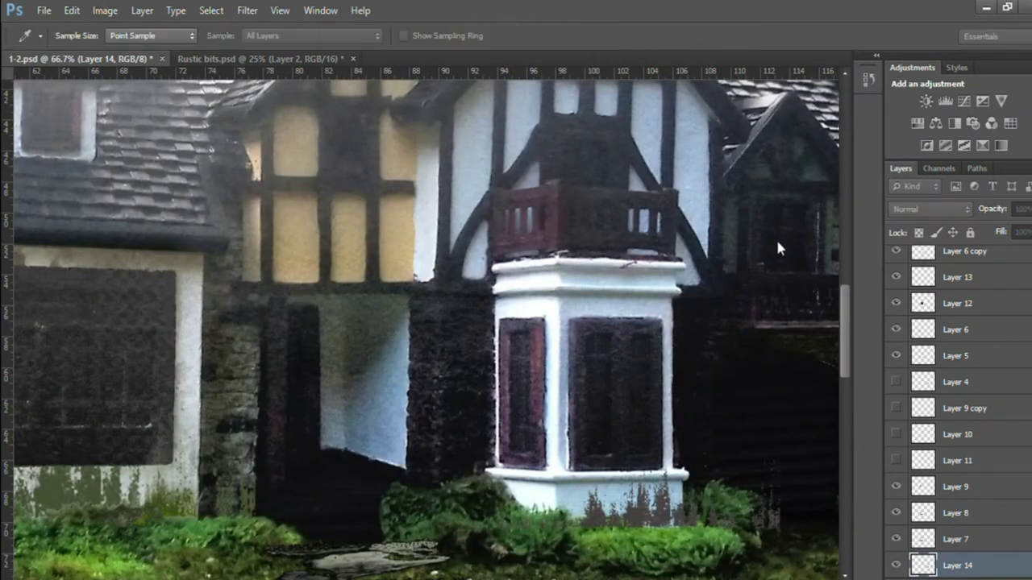
{"action": "key", "text": "w"}
{"action": "left_click_drag", "start_coordinate": [725, 532], "coordinate": [403, 508]}
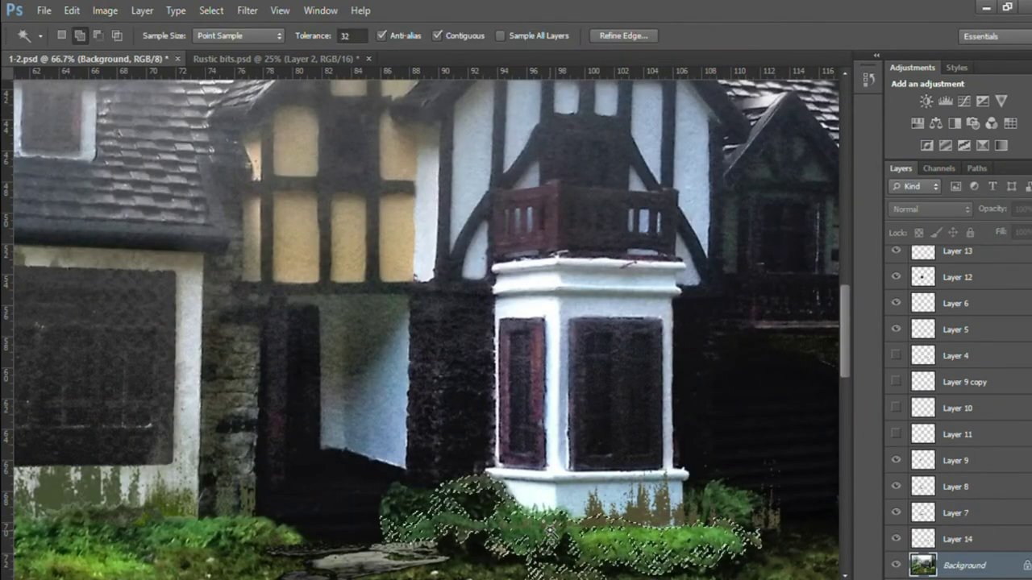
{"action": "key", "text": "v"}
{"action": "key", "text": "ctrl+j"}
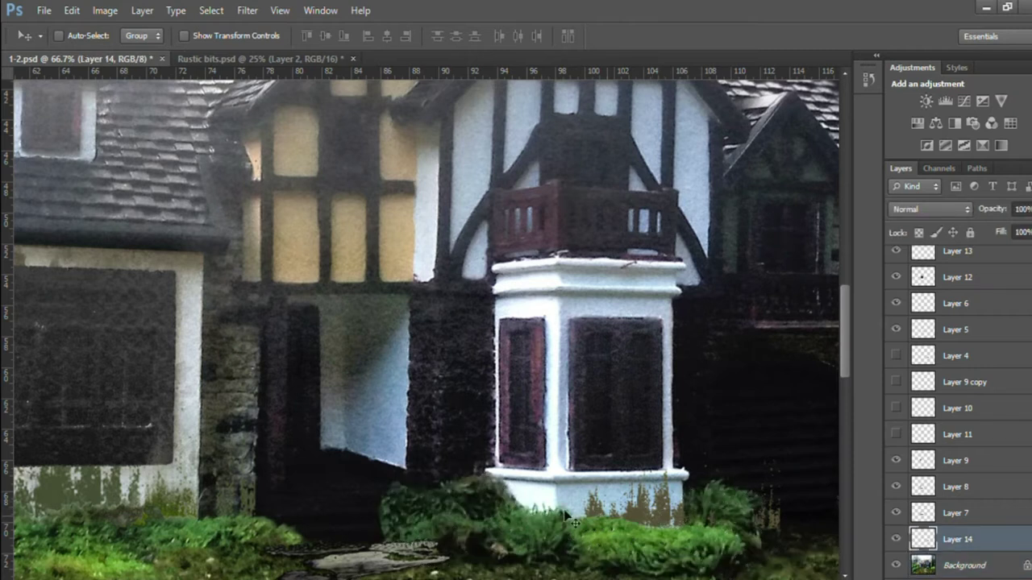
{"action": "key", "text": "e"}
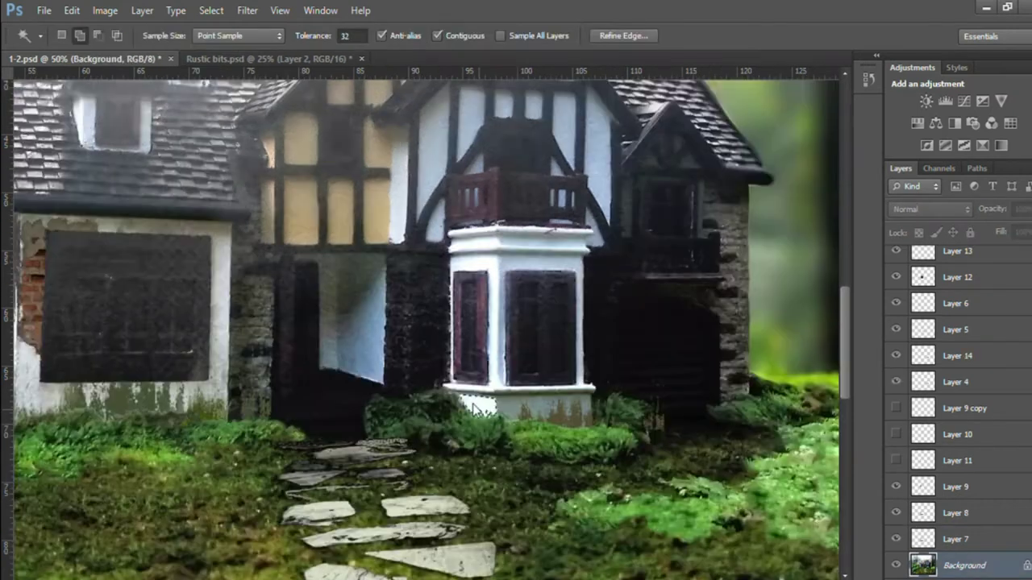
{"action": "key", "text": "ctrl+j"}
Magic-wand the bay-window base area on the Background, then return to Layer 16.
{"action": "key", "text": "i"}
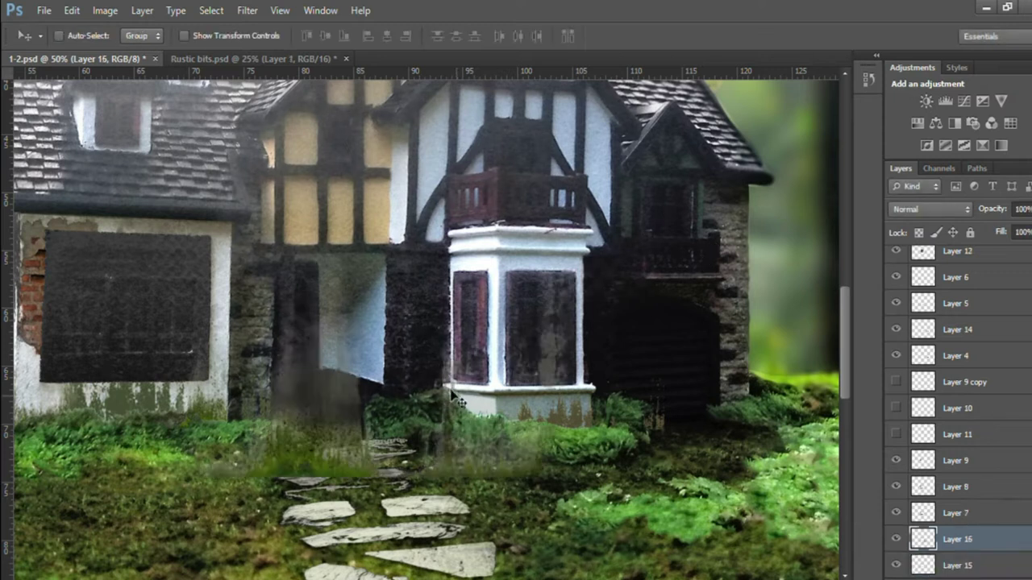
{"action": "key", "text": "Return"}
{"action": "key", "text": "w"}
{"action": "scroll", "coordinate": [959, 524], "scroll_direction": "down", "scroll_amount": 1}
{"action": "left_click", "coordinate": [960, 566]}
{"action": "left_click", "coordinate": [502, 411]}
{"action": "key", "text": "v"}
{"action": "key", "text": "alt+bracketright"}
{"action": "key", "text": "alt+bracketright"}
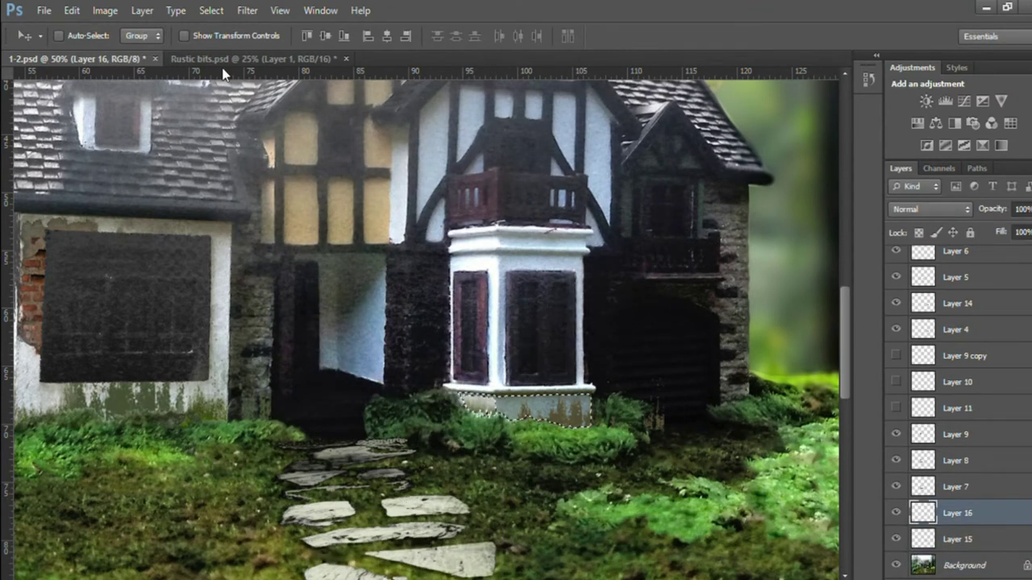
Paste the moss texture, shrink it, and place it on the bay-window top.
{"action": "key", "text": "ctrl+v"}
{"action": "key", "text": "ctrl+t"}
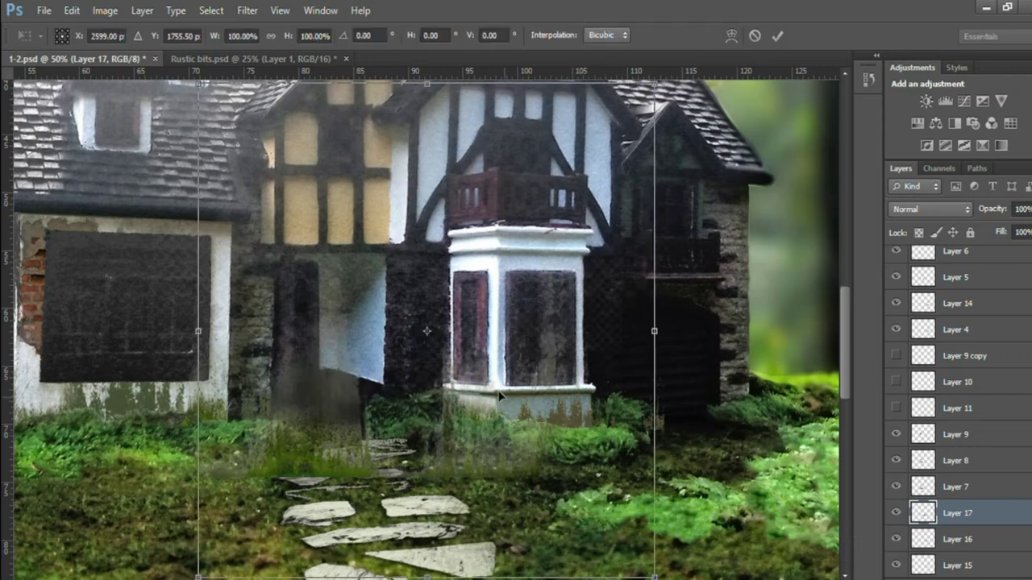
{"action": "left_click_drag", "start_coordinate": [653, 83], "coordinate": [438, 312]}
{"action": "left_click_drag", "start_coordinate": [374, 348], "coordinate": [609, 228]}
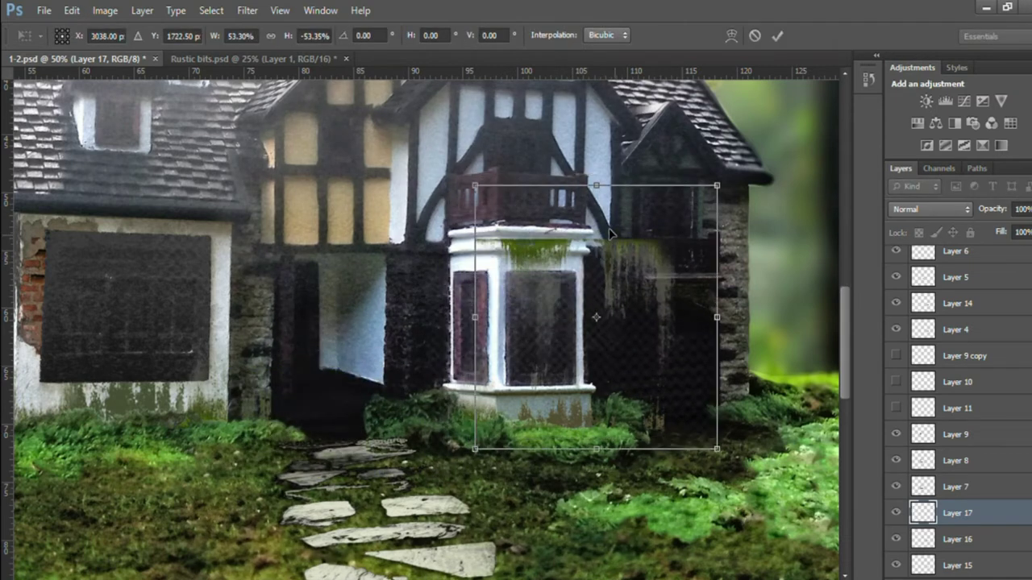
{"action": "key", "text": "Return"}
Widen the moss leftward and stretch and skew it to fit the ledge.
{"action": "key", "text": "z"}
{"action": "left_click", "coordinate": [561, 242]}
{"action": "key", "text": "ctrl+t"}
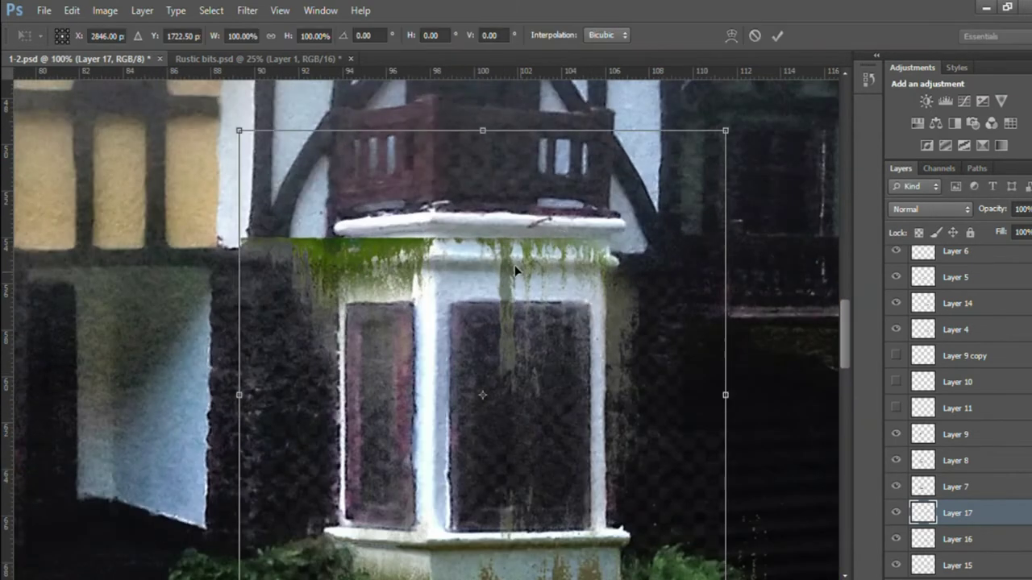
{"action": "left_click_drag", "start_coordinate": [239, 377], "coordinate": [196, 377]}
{"action": "left_click_drag", "start_coordinate": [701, 125], "coordinate": [750, 104]}
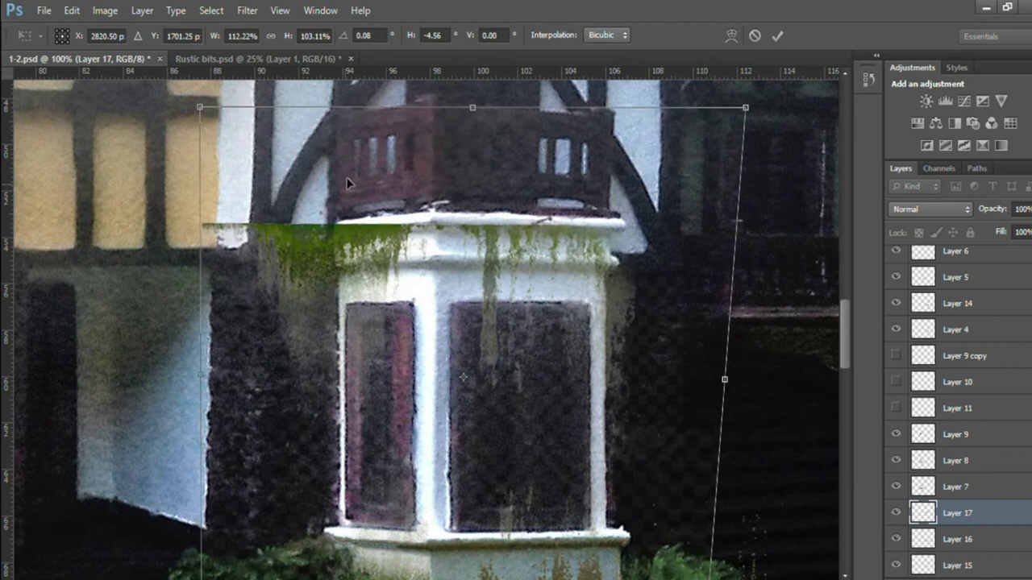
{"action": "key", "text": "Return"}
Delete excess moss left of the bay window and erase stray streaks on the right.
{"action": "key", "text": "m"}
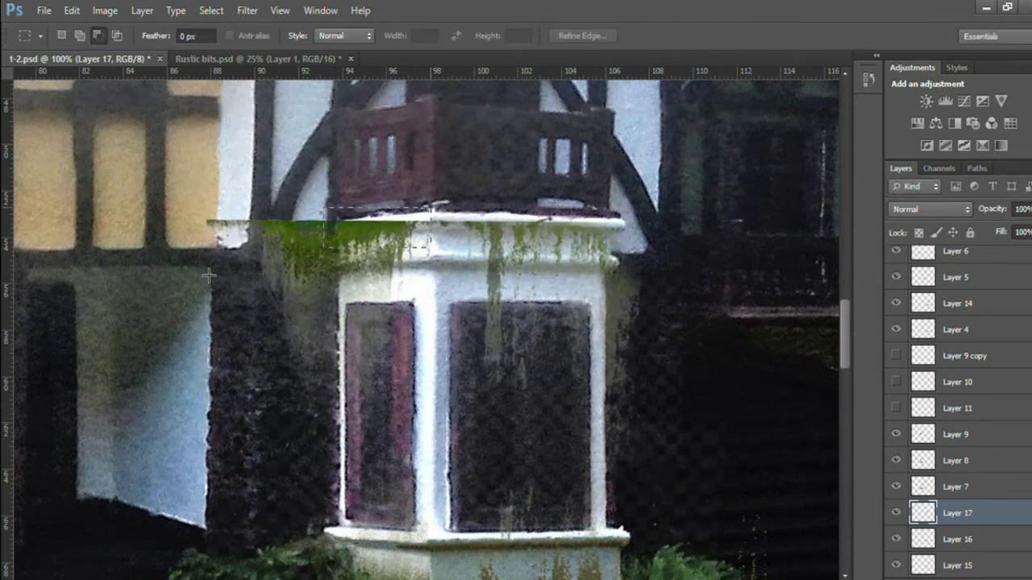
{"action": "left_click_drag", "start_coordinate": [333, 202], "coordinate": [202, 291]}
{"action": "key", "text": "Delete"}
{"action": "key", "text": "e"}
{"action": "left_click_drag", "start_coordinate": [650, 275], "coordinate": [623, 318]}
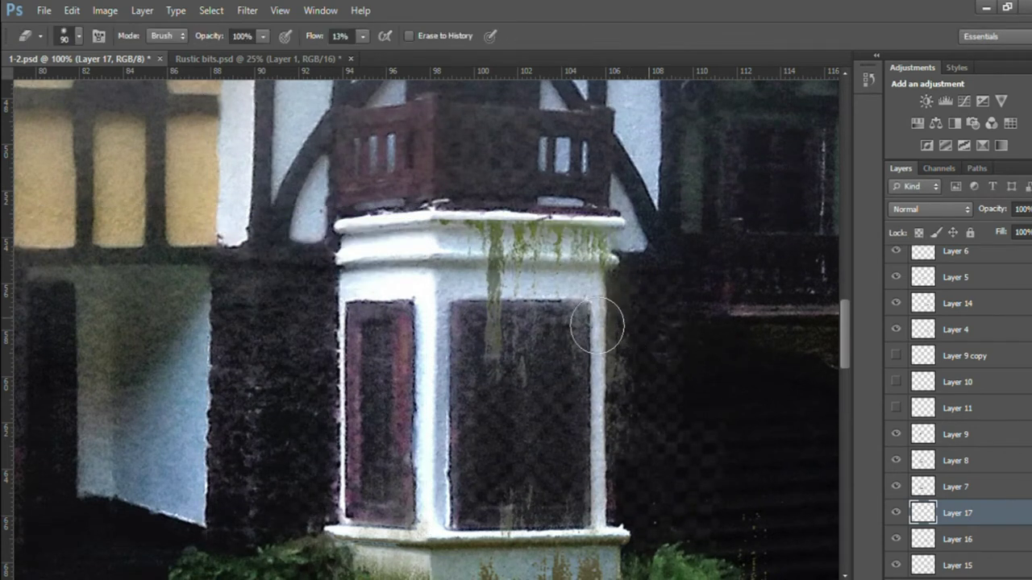
{"action": "left_click_drag", "start_coordinate": [577, 363], "coordinate": [554, 329]}
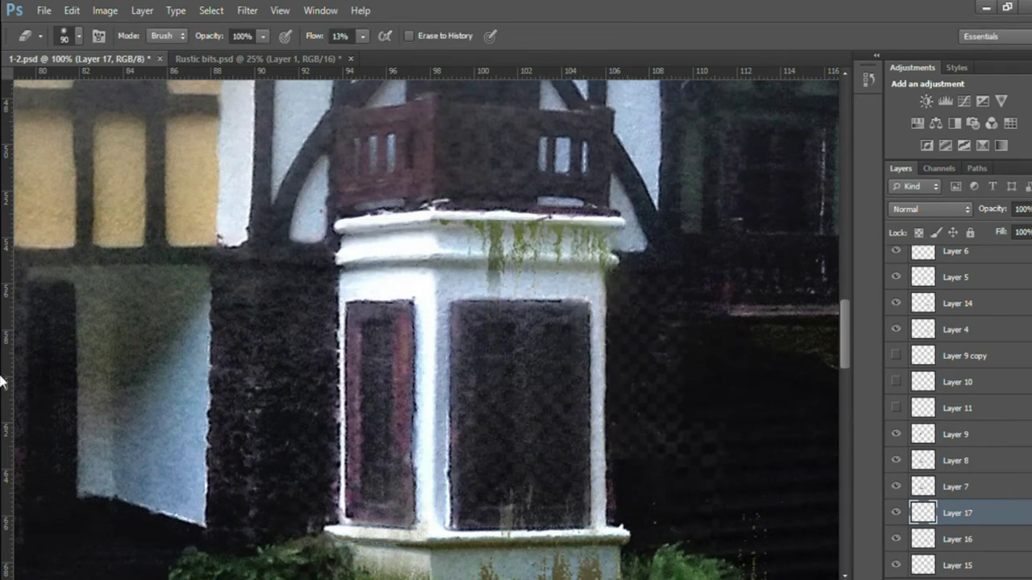
Deselect the ledge and soften the moss streaks on the white ledge.
{"action": "key", "text": "o"}
{"action": "key", "text": "m"}
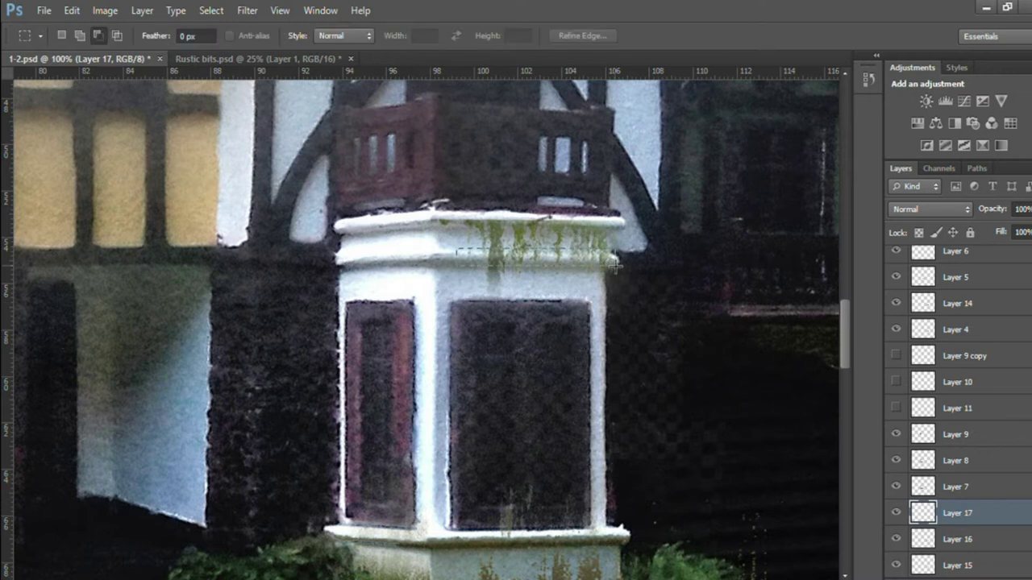
{"action": "key", "text": "ctrl+d"}
{"action": "key", "text": "o"}
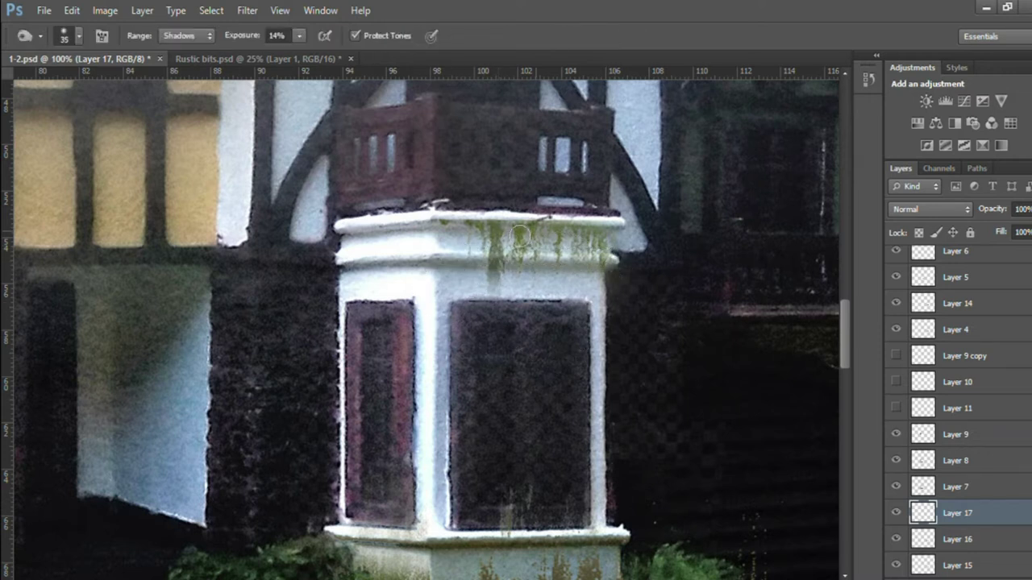
{"action": "key", "text": "e"}
{"action": "key", "text": "o"}
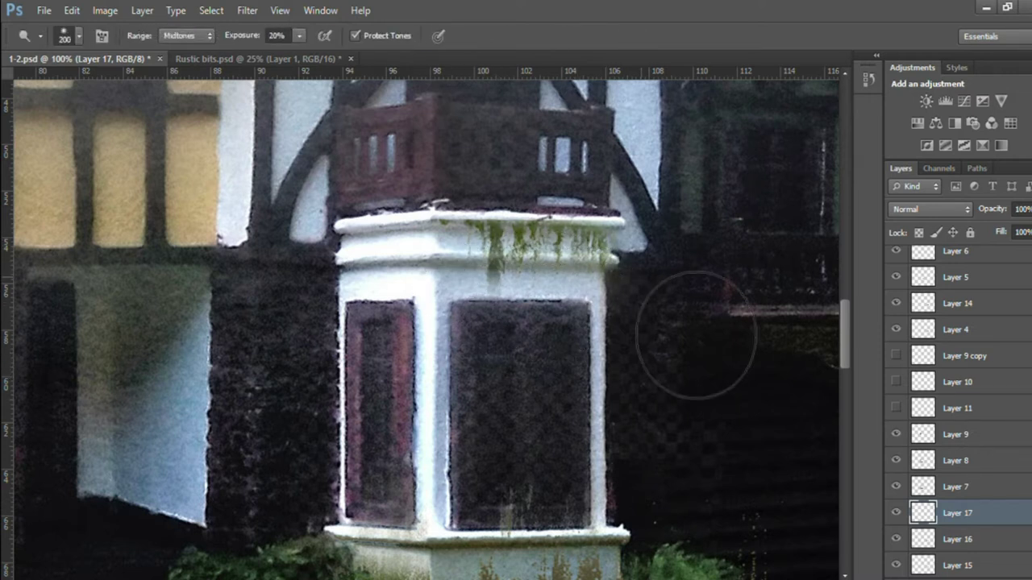
{"action": "key", "text": "e"}
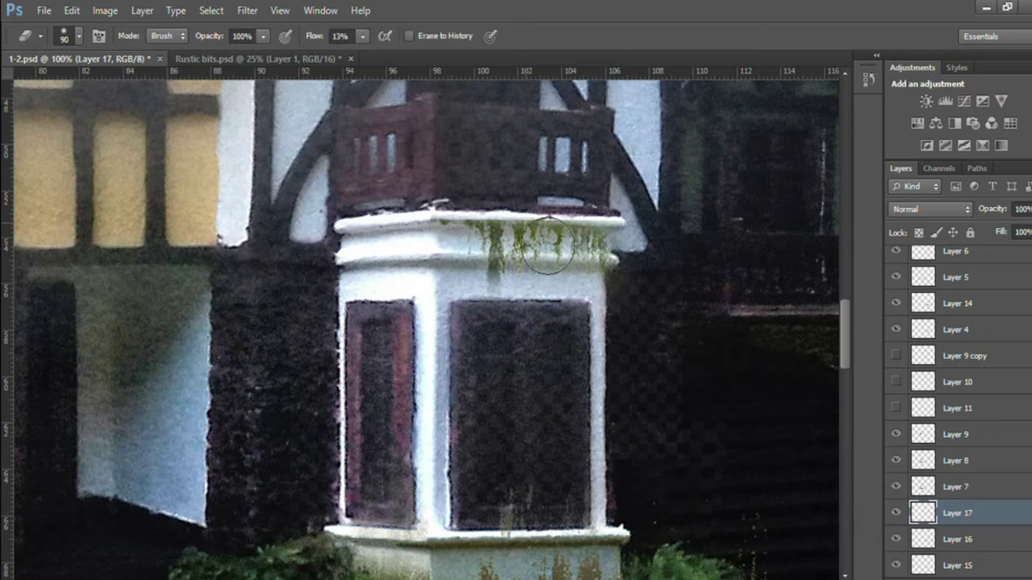
{"action": "left_click_drag", "start_coordinate": [513, 244], "coordinate": [549, 271]}
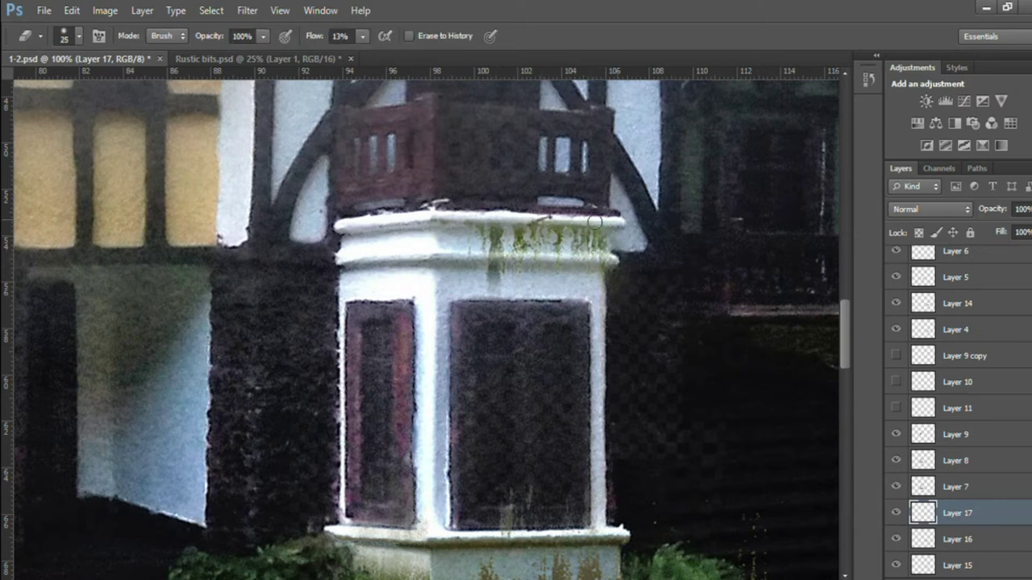
Duplicate the grime layer as Layer 19 and reposition it over the bay window.
{"action": "key", "text": "z"}
{"action": "key", "text": "ctrl+0"}
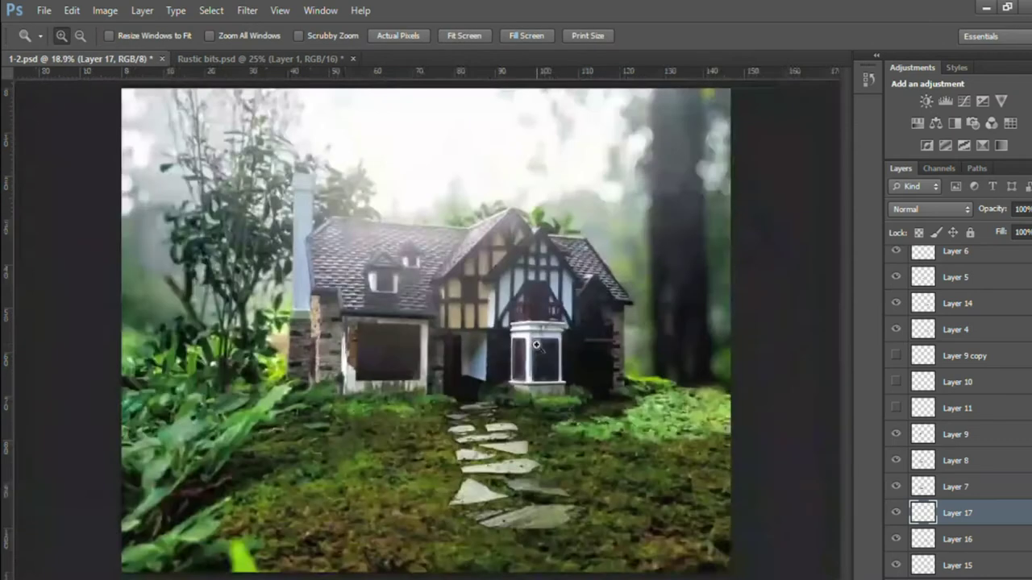
{"action": "left_click", "coordinate": [516, 338]}
{"action": "key", "text": "v"}
{"action": "key", "text": "ctrl+j"}
{"action": "key", "text": "ctrl+t"}
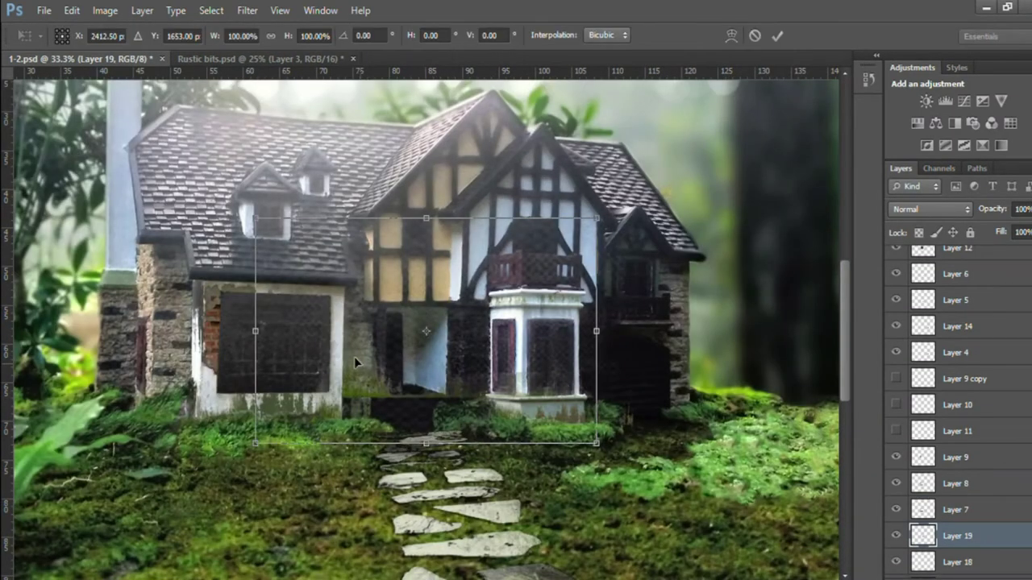
{"action": "left_click_drag", "start_coordinate": [603, 409], "coordinate": [605, 419]}
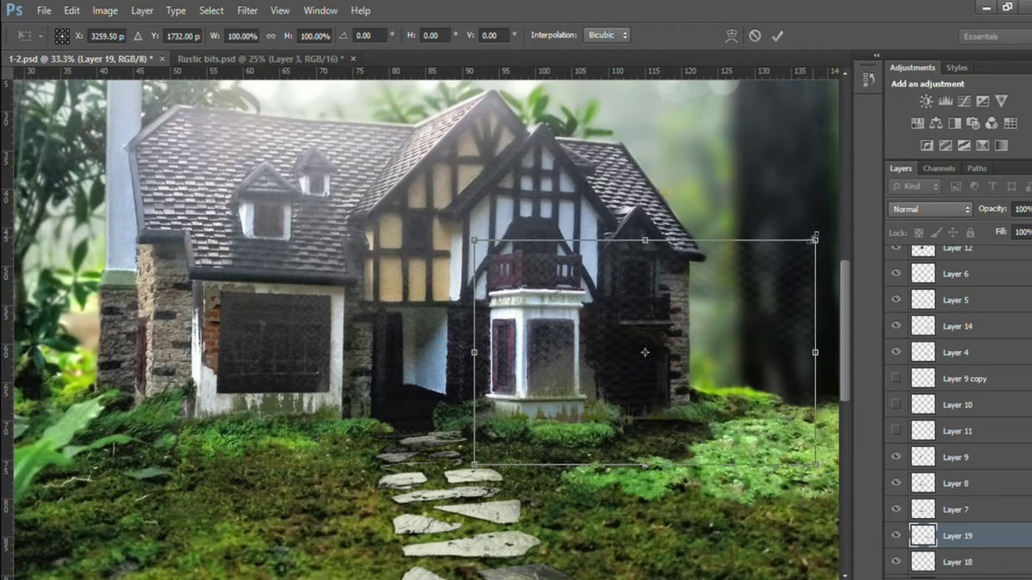
{"action": "key", "text": "Return"}
Magic-wand the dark house area and make a new Layer 20 moss layer from it.
{"action": "key", "text": "z"}
{"action": "left_click", "coordinate": [617, 402]}
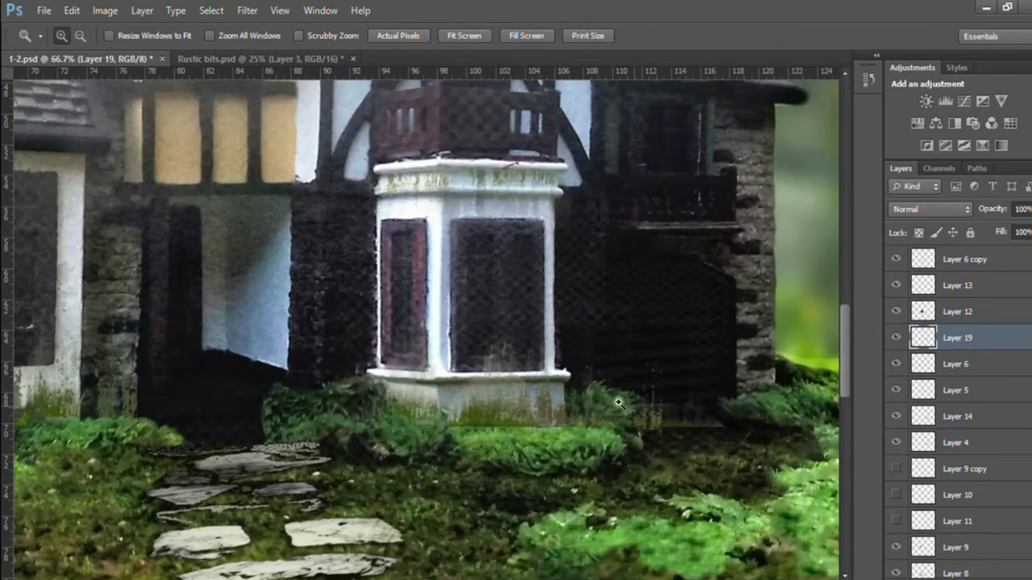
{"action": "key", "text": "w"}
{"action": "left_click", "coordinate": [500, 447]}
{"action": "key", "text": "v"}
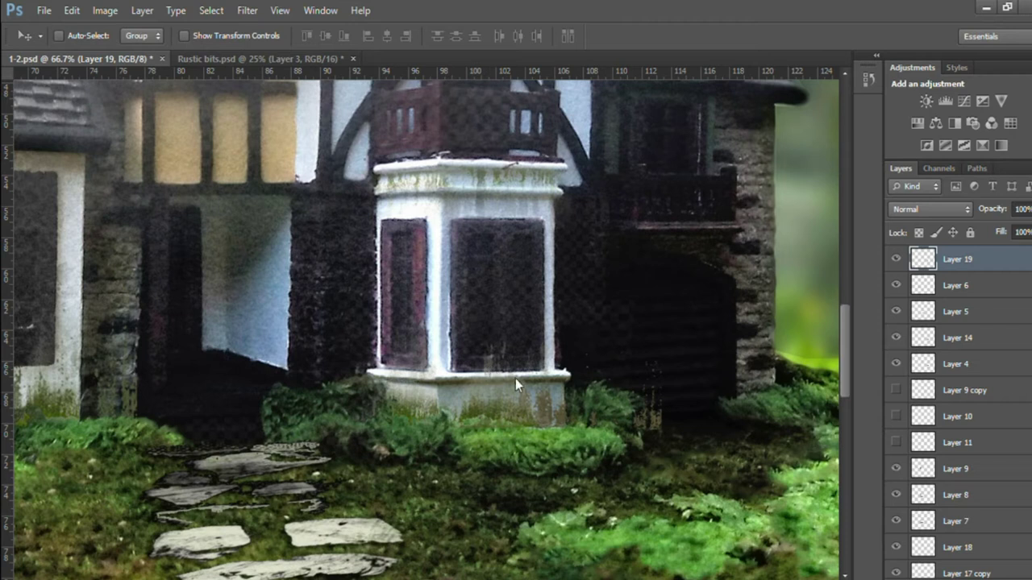
{"action": "key", "text": "ctrl+j"}
{"action": "key", "text": "ctrl+minus"}
{"action": "key", "text": "ctrl+minus"}
{"action": "key", "text": "ctrl+t"}
Move Layer 20 onto the timber wall base, scale it to 68.38% × 88.01%, then target Background.
{"action": "left_click_drag", "start_coordinate": [467, 330], "coordinate": [495, 322]}
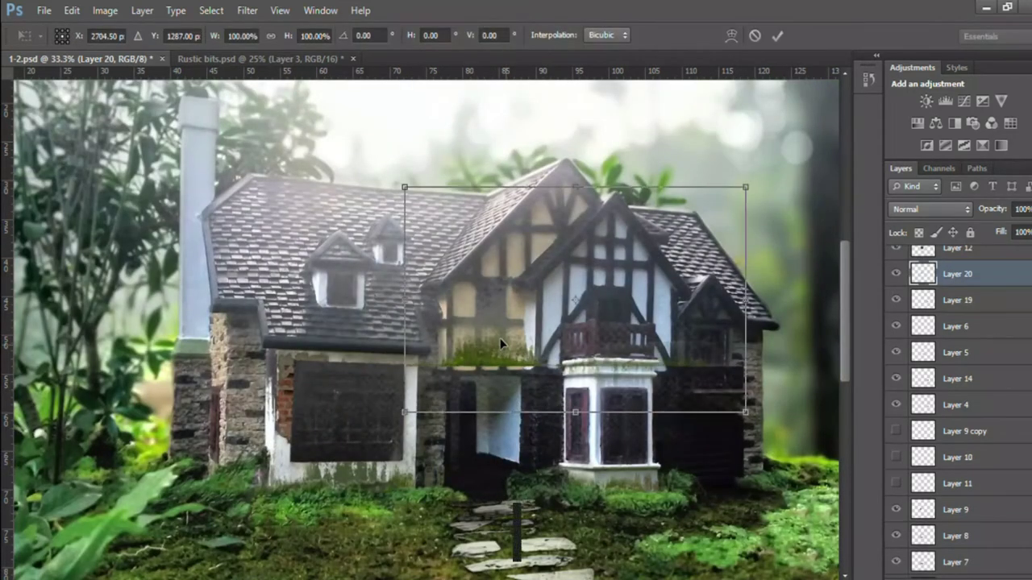
{"action": "left_click_drag", "start_coordinate": [776, 300], "coordinate": [545, 231]}
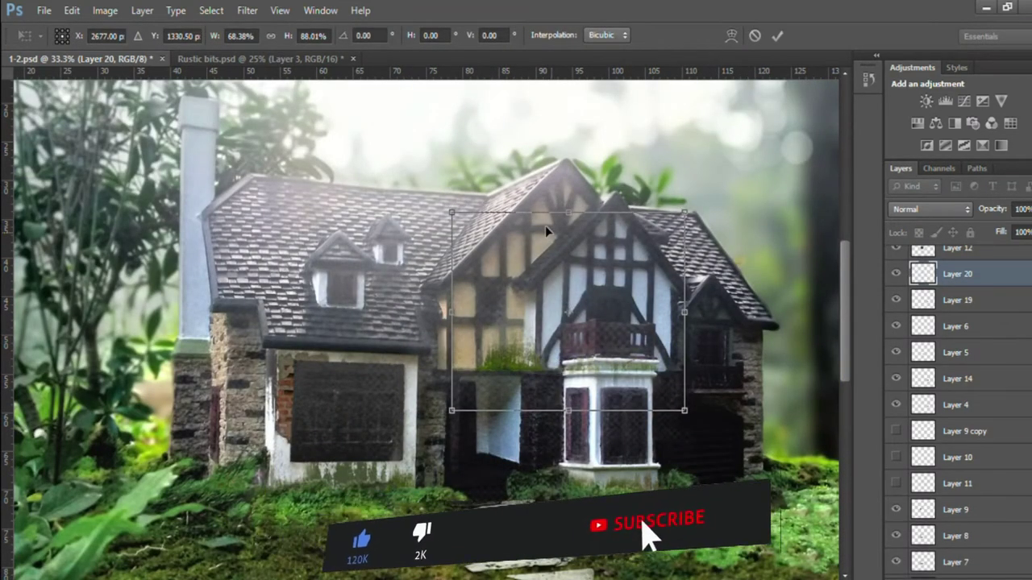
{"action": "key", "text": "Return"}
{"action": "key", "text": "ctrl+plus"}
{"action": "key", "text": "w"}
{"action": "key", "text": "alt+comma"}
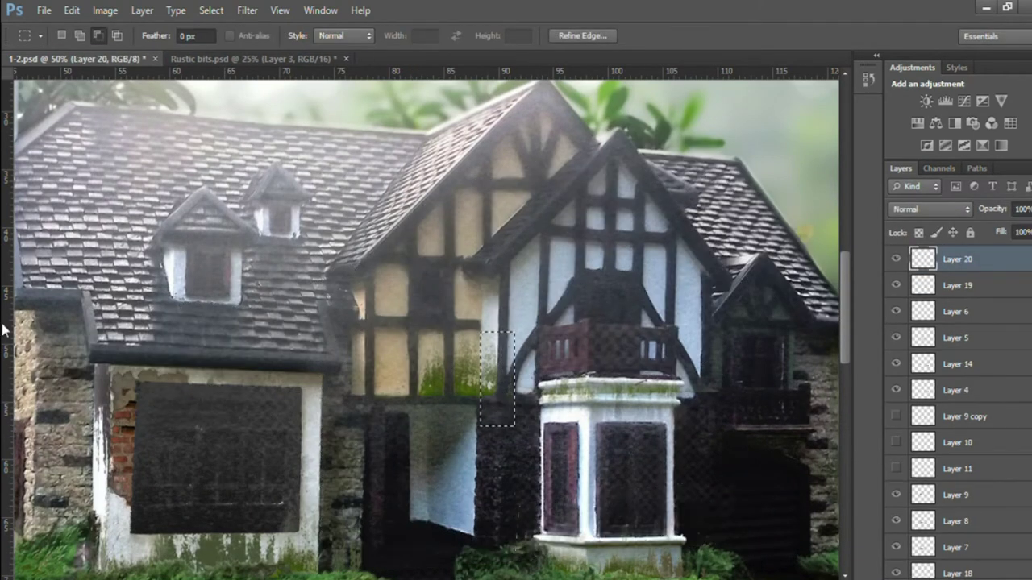
Stain the upper gable panels with the Layer 22 copy 2 grime, then select the cracked plaster layer.
{"action": "key", "text": "o"}
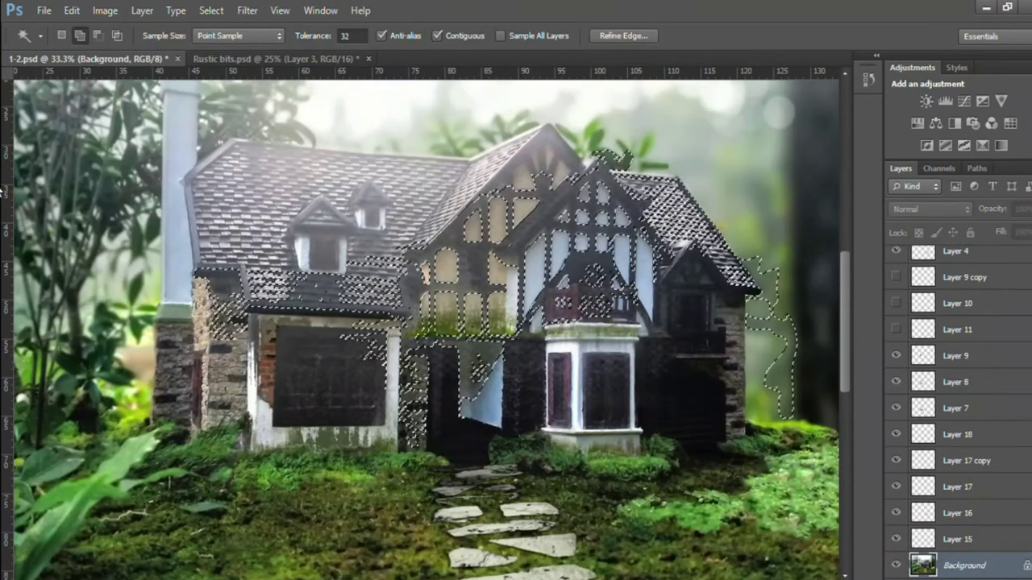
{"action": "key", "text": "v"}
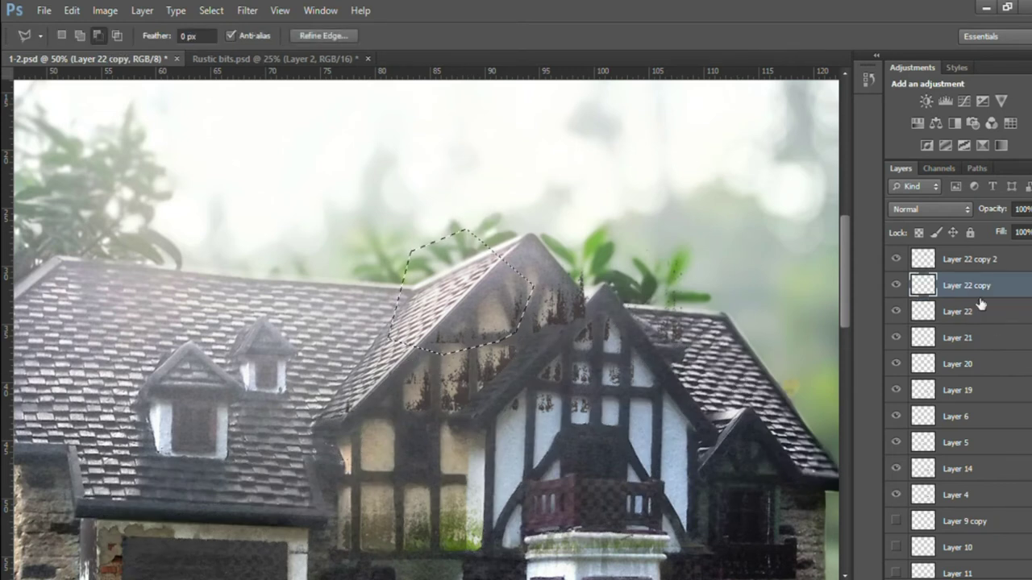
{"action": "left_click", "coordinate": [1007, 259]}
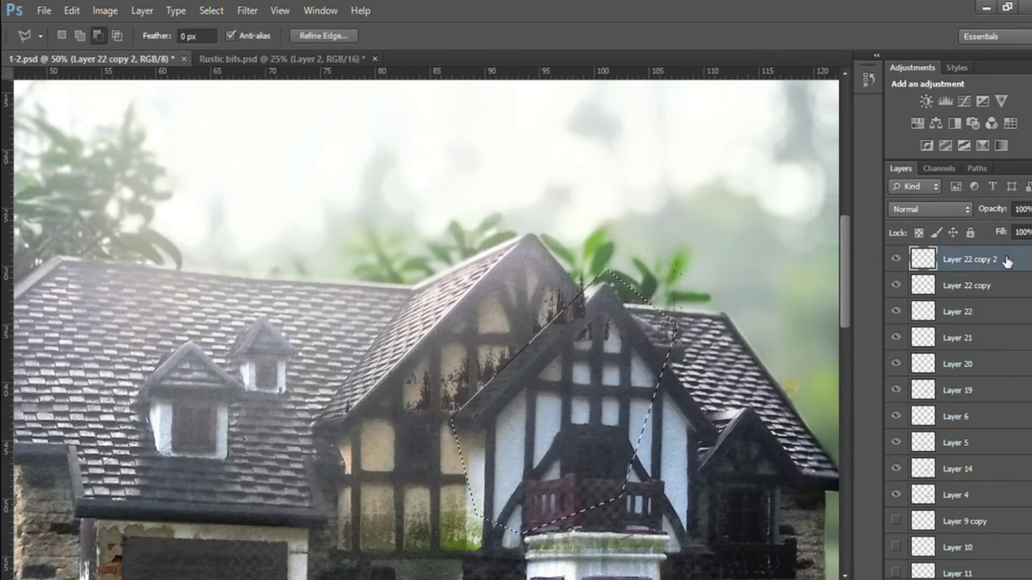
{"action": "key", "text": "ctrl+d"}
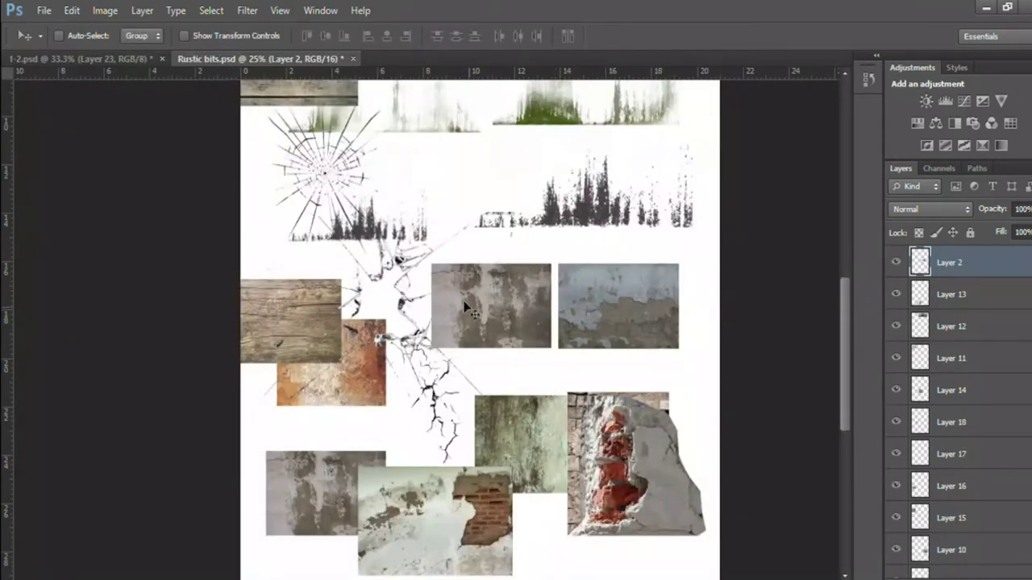
{"action": "left_click", "coordinate": [466, 307], "text": "ctrl"}
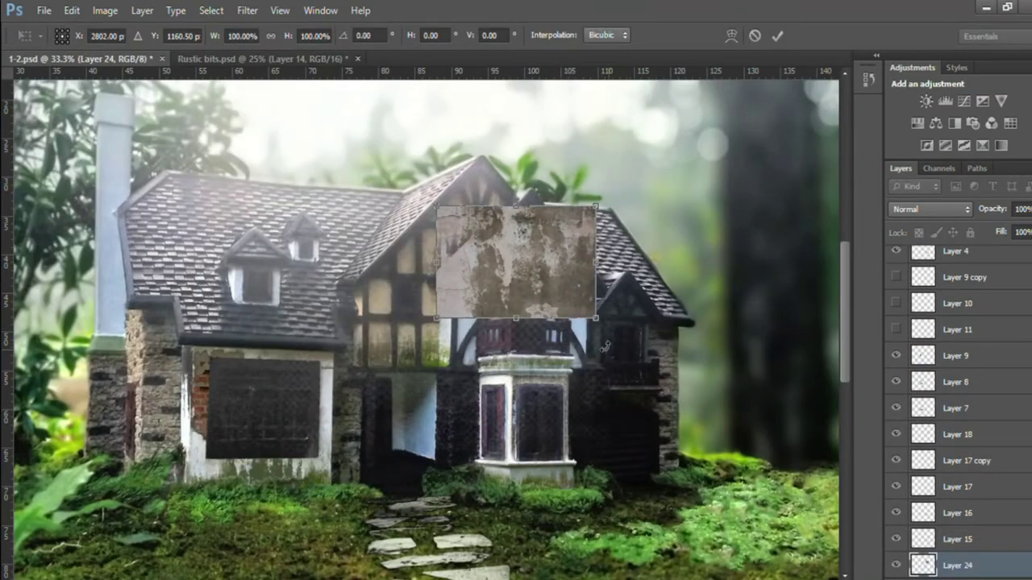
Enlarge and rotate the plaster texture upright over the gable and commit it.
{"action": "left_click_drag", "start_coordinate": [596, 314], "coordinate": [624, 360]}
{"action": "left_click_drag", "start_coordinate": [546, 527], "coordinate": [616, 209]}
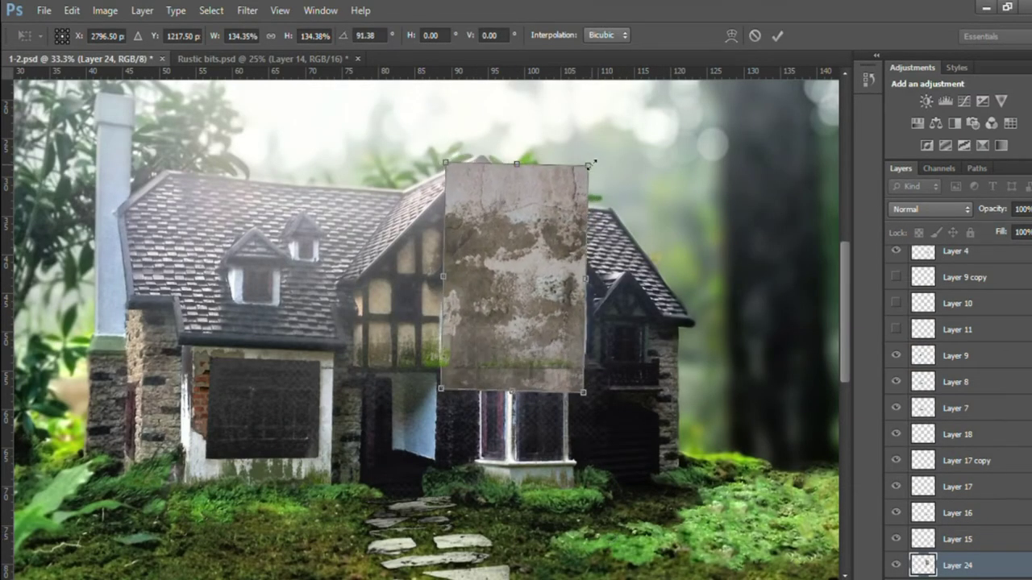
{"action": "key", "text": "Return"}
{"action": "left_click", "coordinate": [896, 565]}
Select the house area on the Background and blend the plaster texture in Overlay mode.
{"action": "scroll", "coordinate": [959, 403], "scroll_direction": "down", "scroll_amount": 2}
{"action": "left_click", "coordinate": [960, 566]}
{"action": "left_click", "coordinate": [532, 302]}
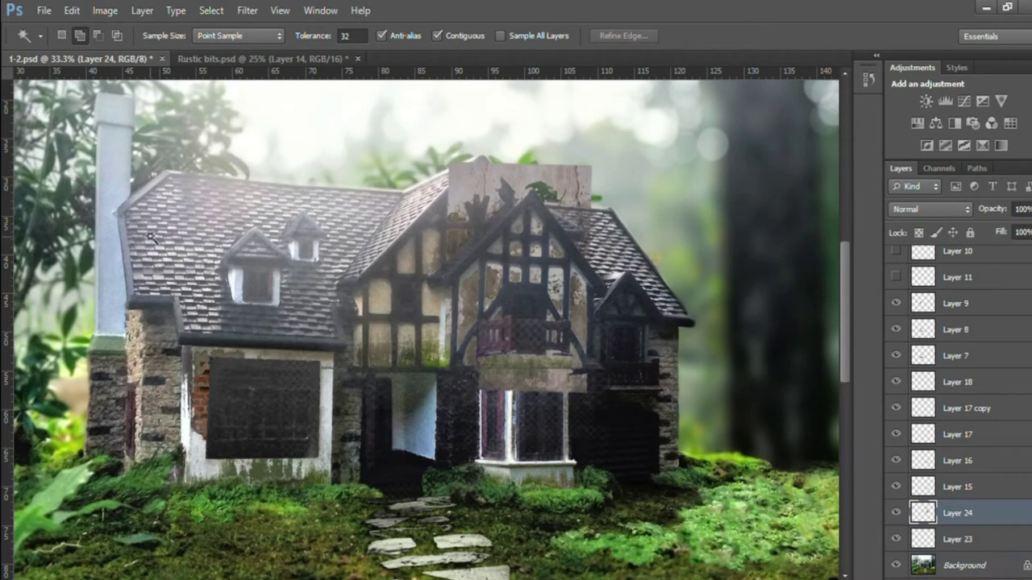
{"action": "key", "text": "l"}
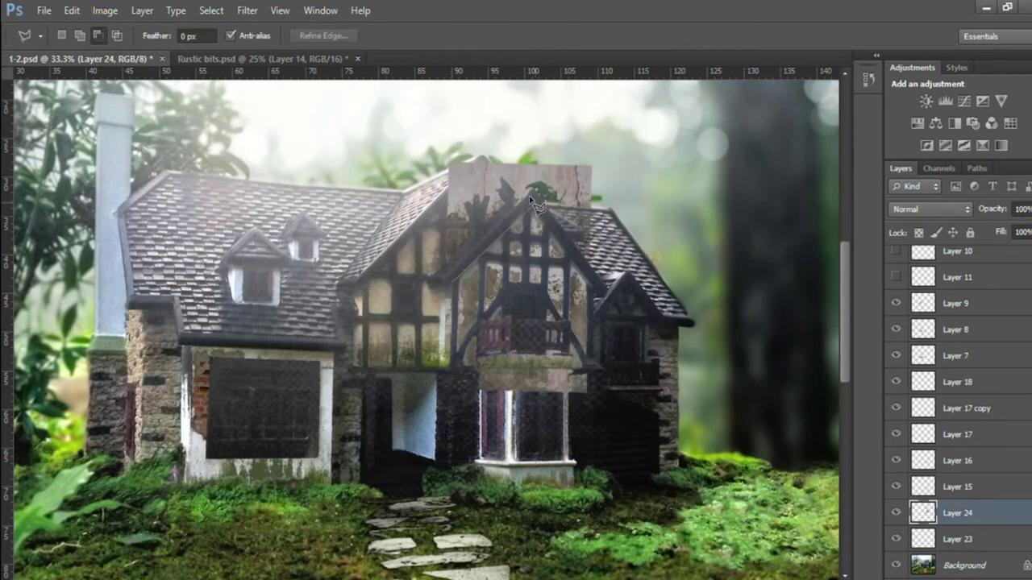
{"action": "key", "text": "alt+shift+o"}
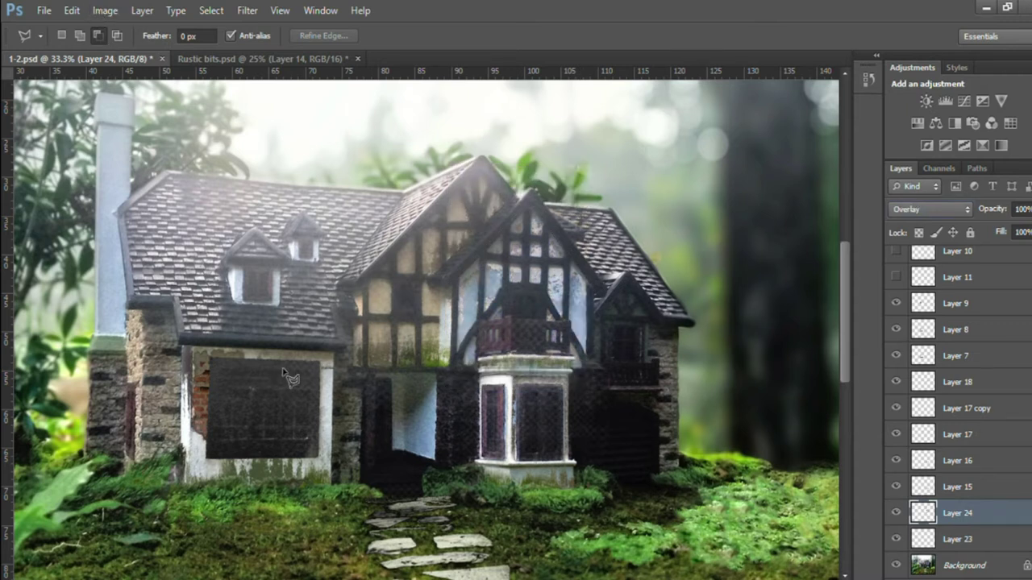
Zoom in on the house and erase the plaster texture off parts of the gables.
{"action": "key", "text": "z"}
{"action": "left_click", "coordinate": [564, 324]}
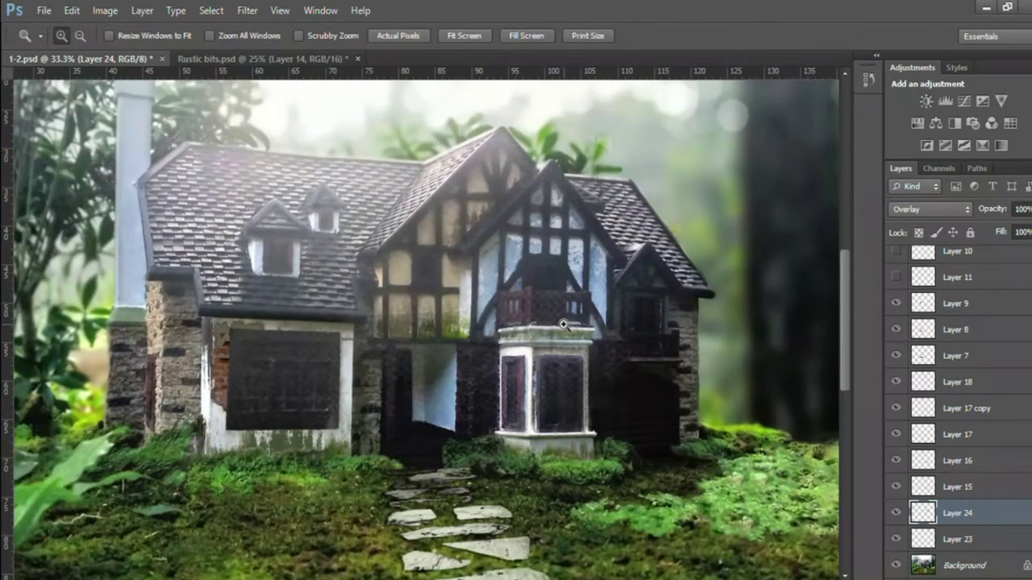
{"action": "key", "text": "g"}
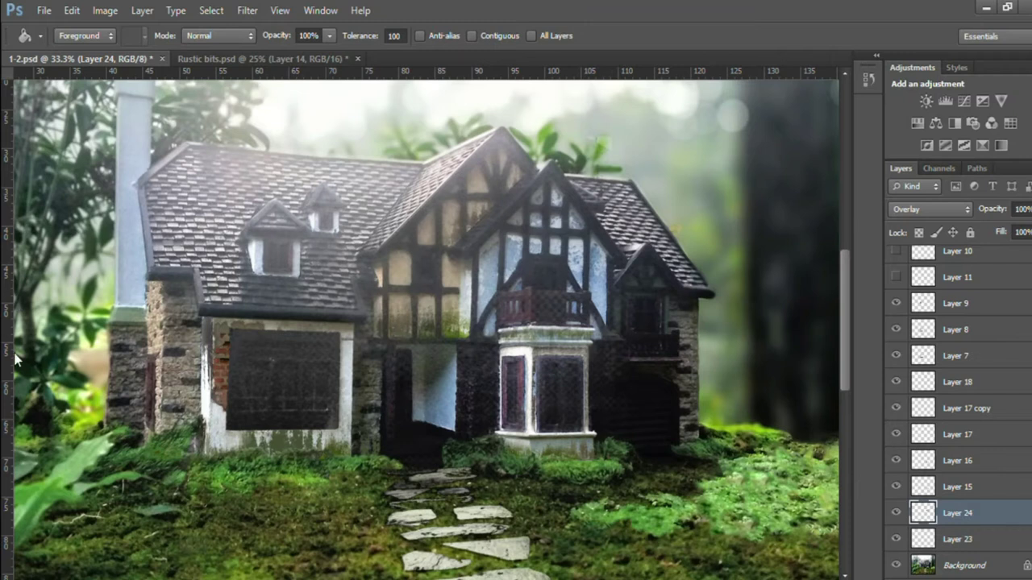
{"action": "key", "text": "o"}
{"action": "key", "text": "e"}
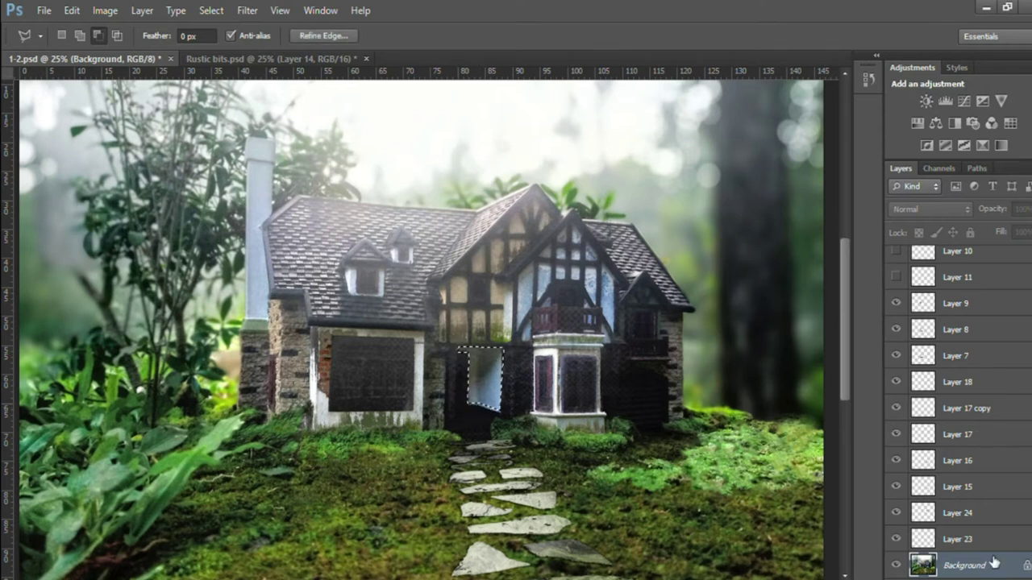
On a new layer, shrink the moss patch to about 40.78% and flip it onto the pillar top.
{"action": "key", "text": "ctrl+shift+alt+n"}
{"action": "key", "text": "i"}
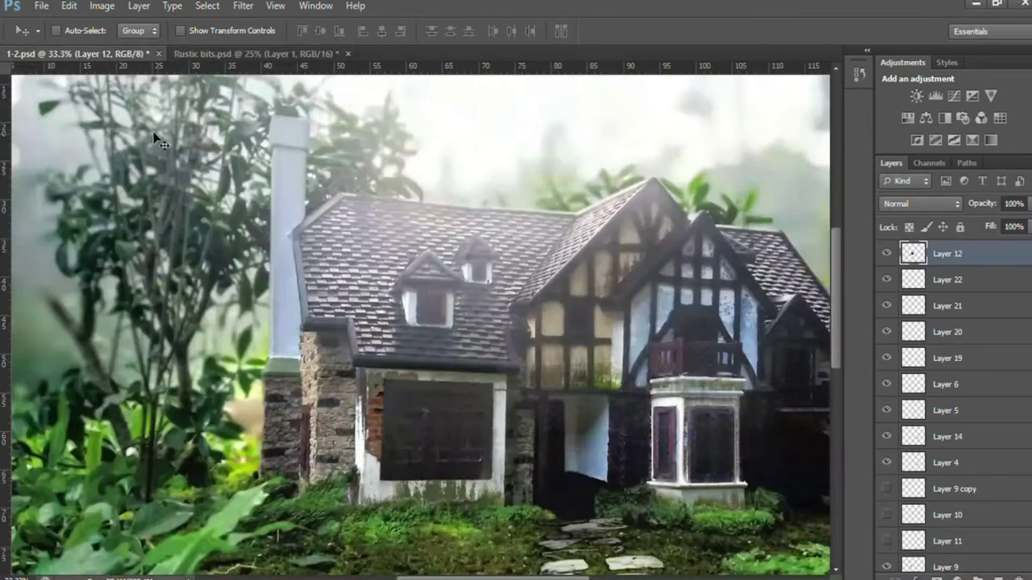
{"action": "key", "text": "ctrl+t"}
{"action": "left_click_drag", "start_coordinate": [283, 367], "coordinate": [300, 341]}
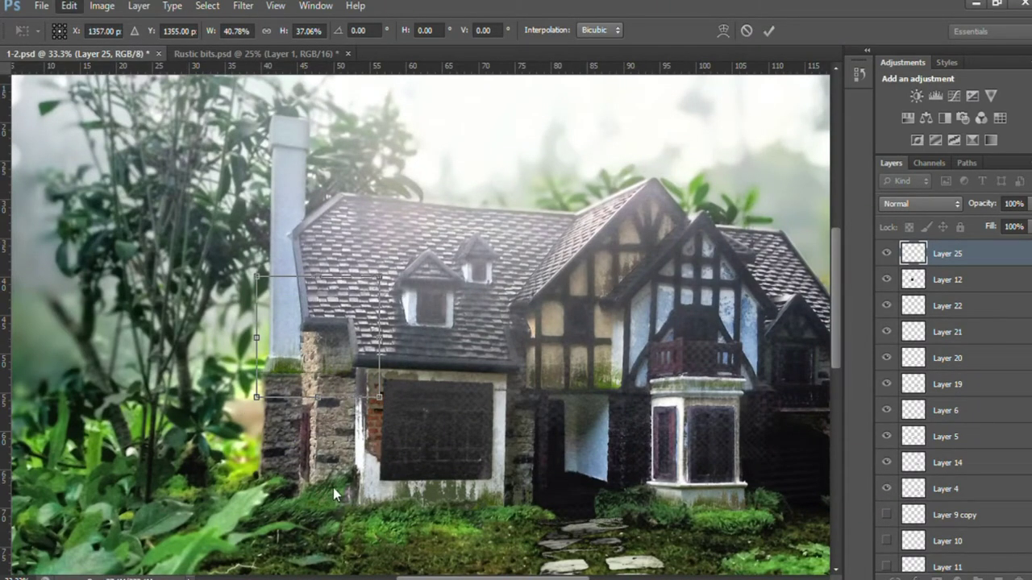
{"action": "left_click_drag", "start_coordinate": [333, 487], "coordinate": [376, 365]}
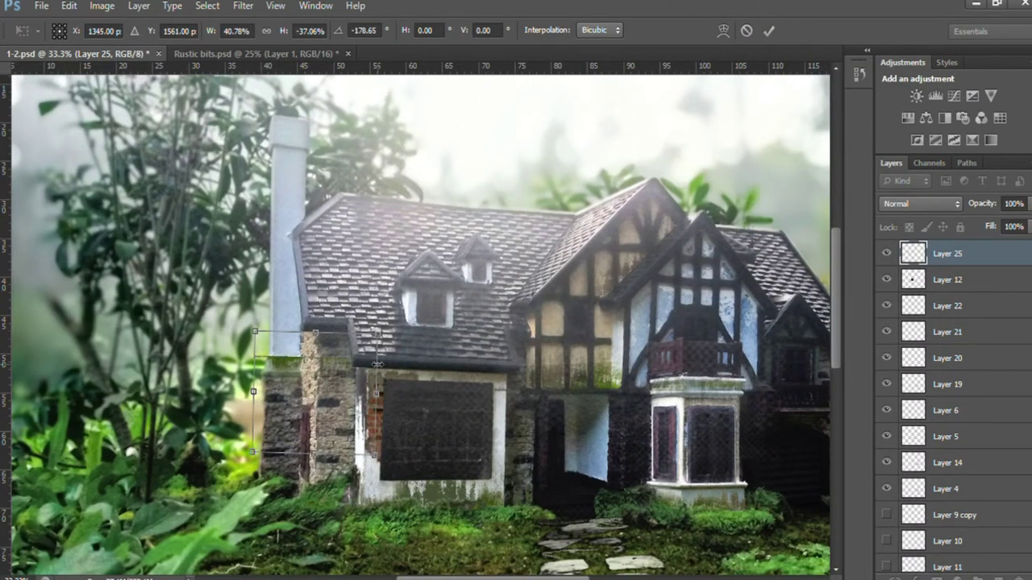
{"action": "key", "text": "Return"}
Zoom in on the left pillar and fade the moss band with a 13% flow Eraser.
{"action": "key", "text": "z"}
{"action": "left_click", "coordinate": [179, 372]}
{"action": "key", "text": "l"}
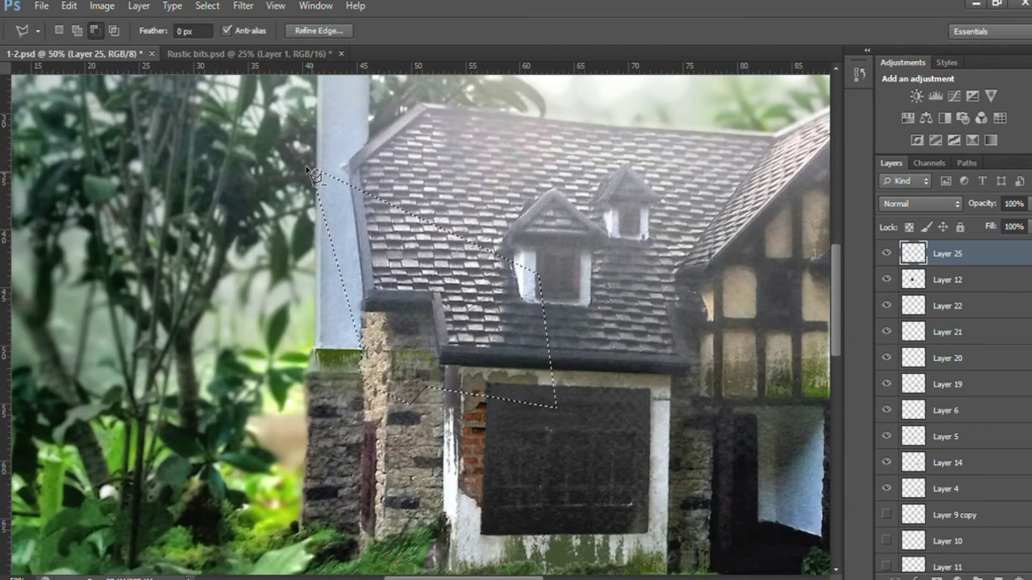
{"action": "key", "text": "e"}
{"action": "left_click_drag", "start_coordinate": [353, 355], "coordinate": [319, 355]}
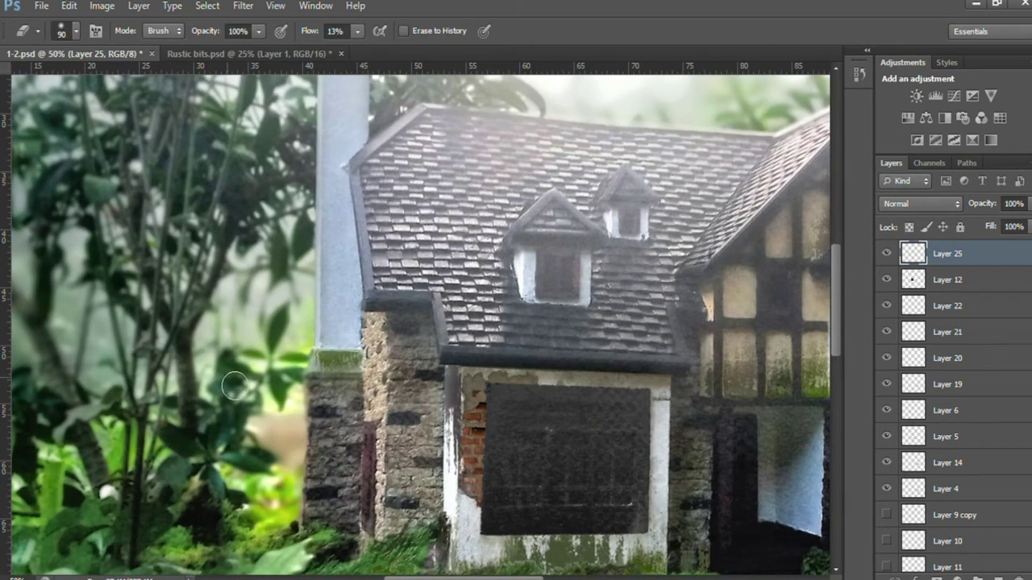
Bring the grass silhouette from Rustic bits and scale it to 69.78% over the left pillar.
{"action": "left_click", "coordinate": [250, 53]}
{"action": "key", "text": "v"}
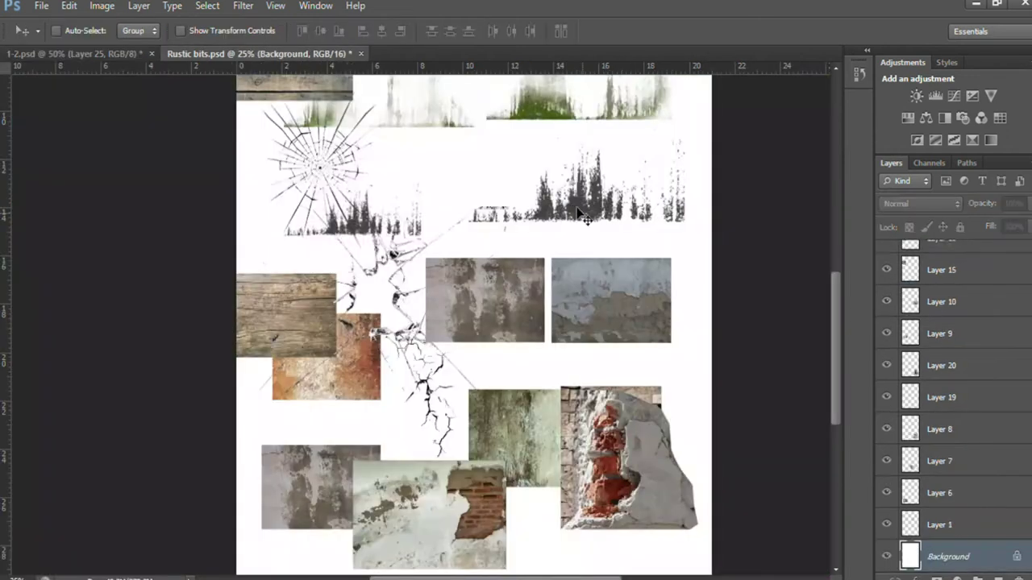
{"action": "left_click_drag", "start_coordinate": [592, 228], "coordinate": [350, 231]}
{"action": "key", "text": "ctrl+t"}
{"action": "mouse_move", "coordinate": [430, 409]}
{"action": "left_mouse_down"}
{"action": "mouse_move", "coordinate": [394, 316]}
{"action": "mouse_move", "coordinate": [381, 325]}
{"action": "left_mouse_up"}
{"action": "key", "text": "Return"}
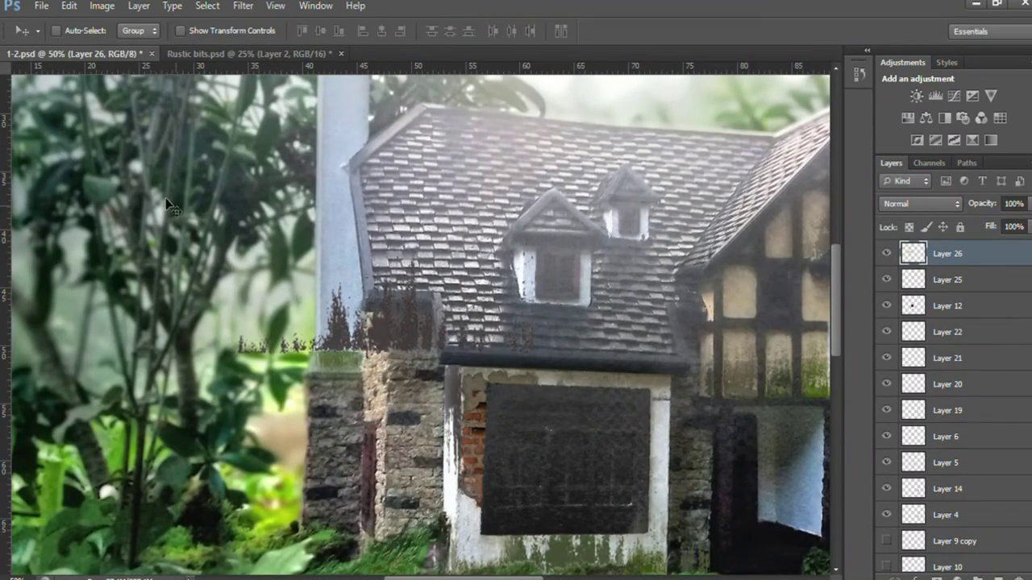
Lasso and erase the excess grass, including the grass overlapping the roof and window.
{"action": "key", "text": "l"}
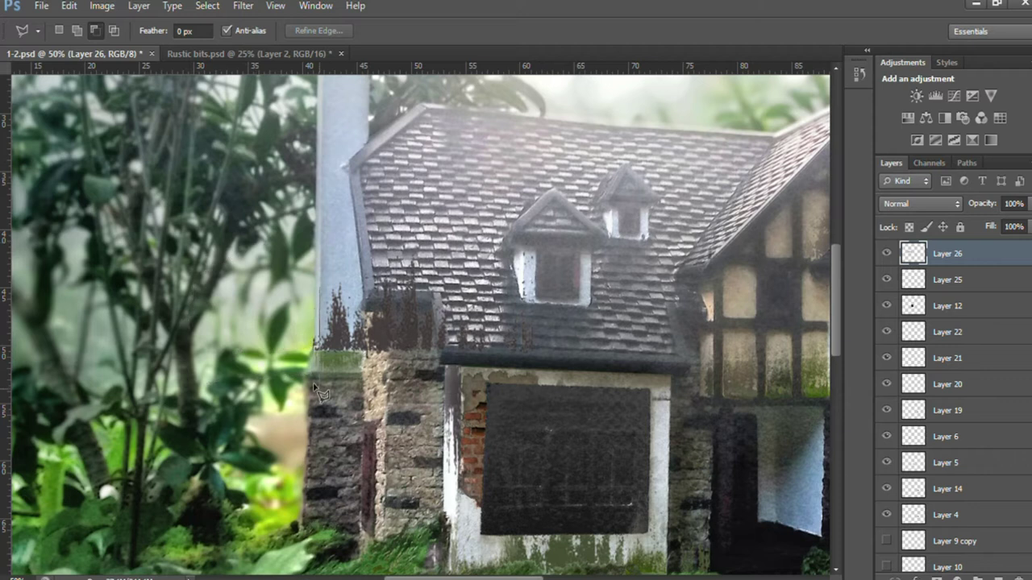
{"action": "double_click", "coordinate": [252, 304]}
{"action": "key", "text": "e"}
{"action": "key", "text": "l"}
{"action": "left_click", "coordinate": [363, 311]}
{"action": "left_click", "coordinate": [387, 411]}
{"action": "left_click", "coordinate": [463, 456]}
{"action": "left_click", "coordinate": [576, 429]}
{"action": "left_click", "coordinate": [629, 270]}
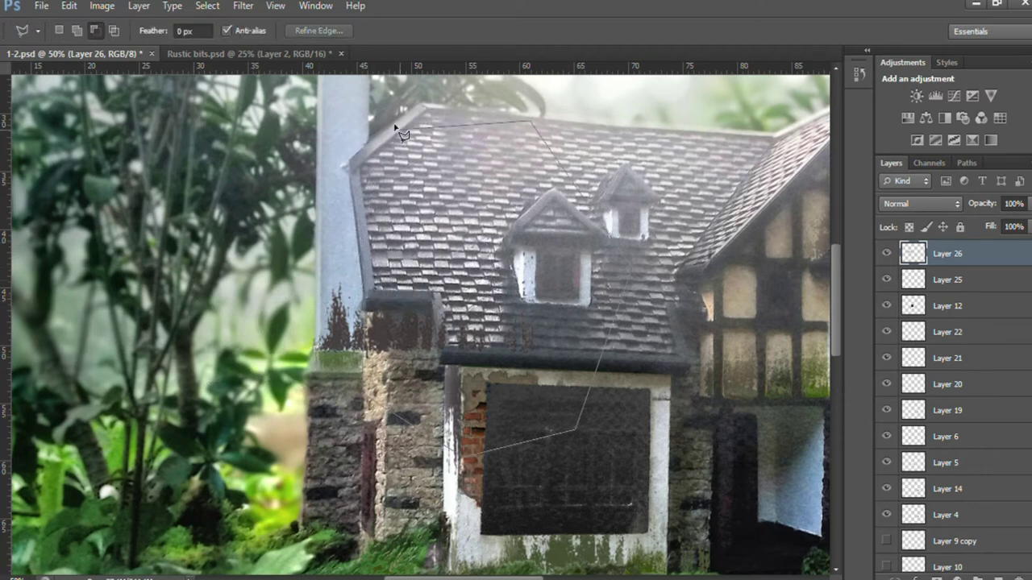
{"action": "left_click", "coordinate": [528, 121]}
{"action": "left_click", "coordinate": [397, 128]}
{"action": "key", "text": "e"}
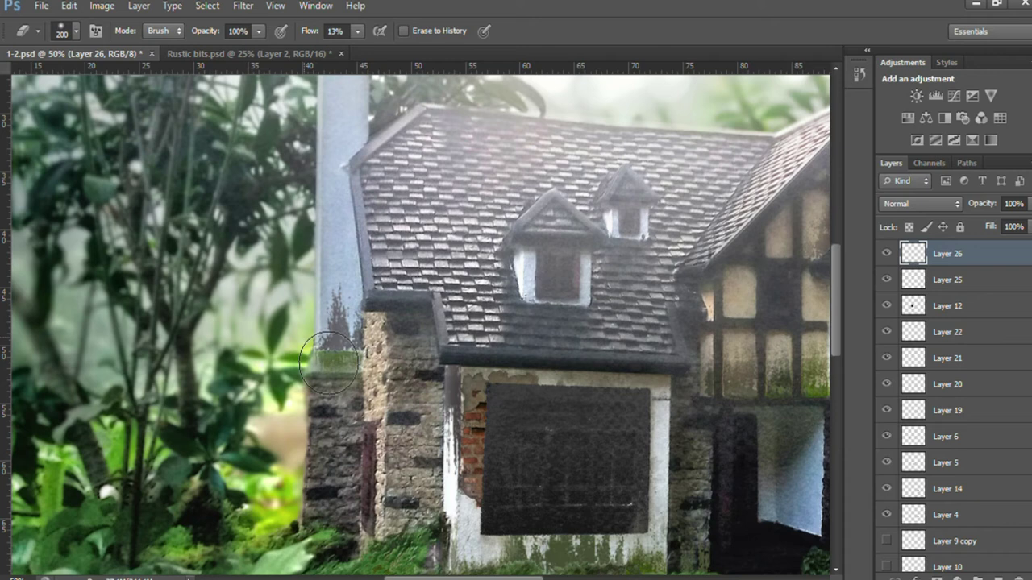
Pan and zoom out to view the whole house.
{"action": "left_click_drag", "start_coordinate": [26, 94], "coordinate": [10, 78]}
{"action": "key", "text": "v"}
{"action": "scroll", "coordinate": [329, 281], "scroll_direction": "up", "scroll_amount": 3}
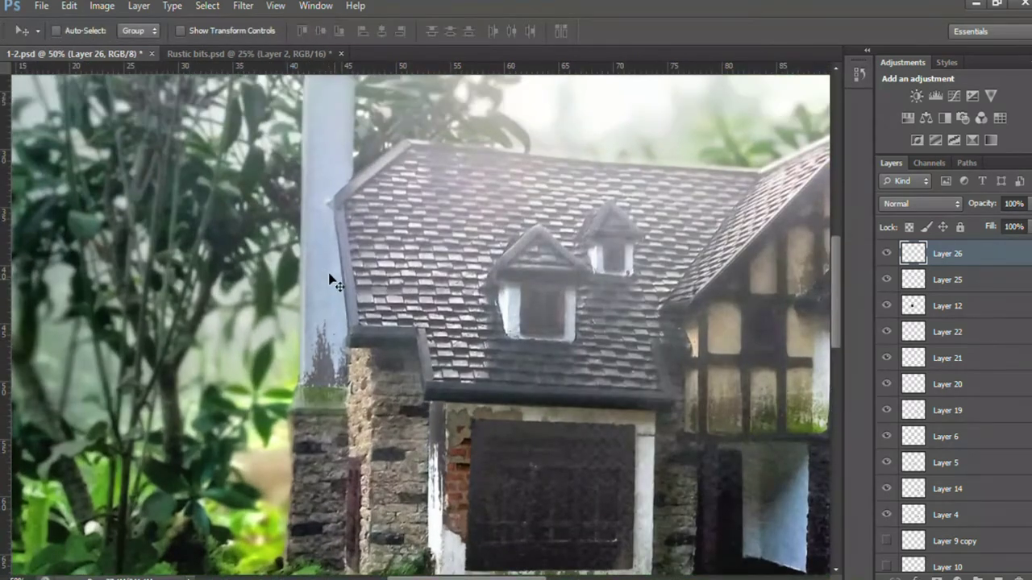
{"action": "key", "text": "z"}
{"action": "key", "text": "ctrl+0"}
{"action": "left_click", "coordinate": [296, 259]}
Stamp a pale crack brush onto the chimney on a new layer.
{"action": "key", "text": "v"}
{"action": "key", "text": "ctrl+Tab"}
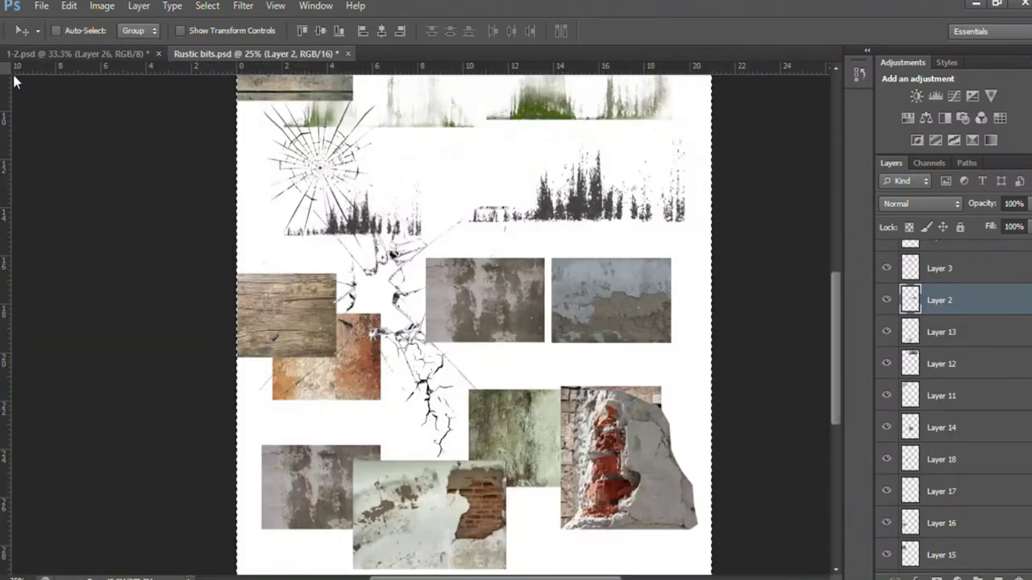
{"action": "key", "text": "ctrl+Tab"}
{"action": "key", "text": "b"}
{"action": "key", "text": "ctrl+shift+alt+n"}
{"action": "left_click", "coordinate": [323, 279]}
Zoom in on the chimney, erase stray crack edges and lower the cracks layer's opacity.
{"action": "key", "text": "v"}
{"action": "key", "text": "l"}
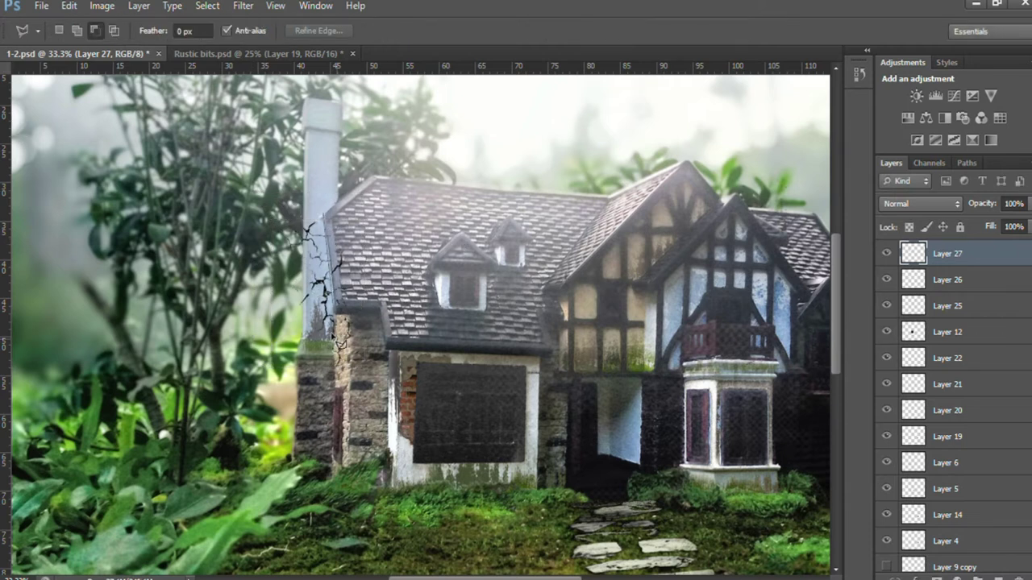
{"action": "key", "text": "z"}
{"action": "left_click", "coordinate": [327, 246]}
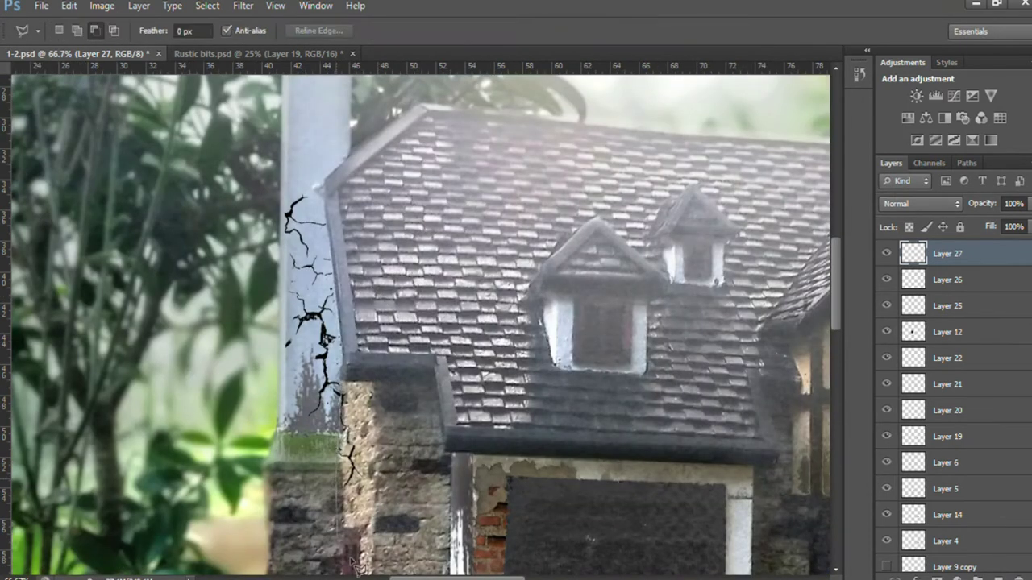
{"action": "key", "text": "e"}
{"action": "key", "text": "v"}
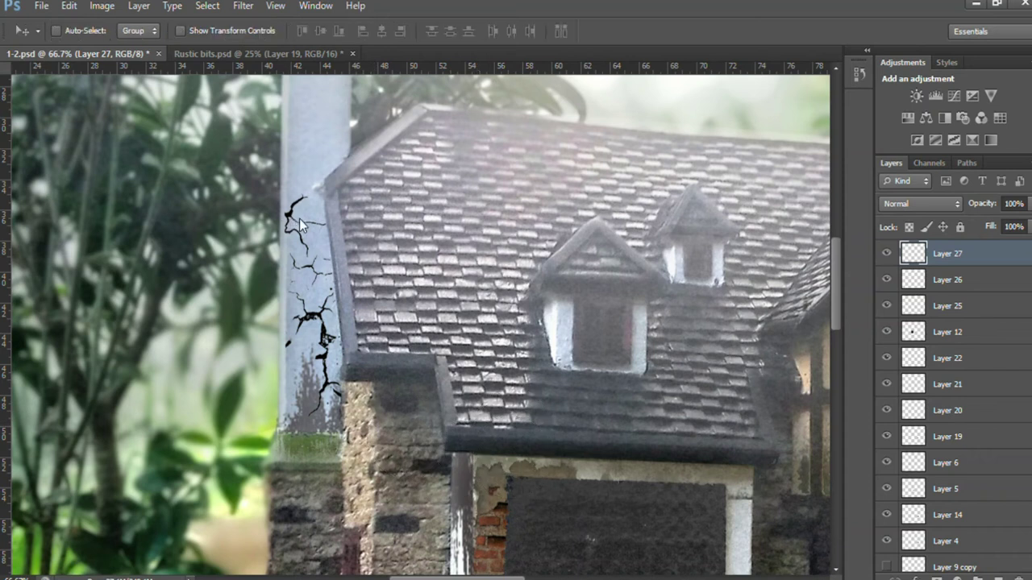
{"action": "key", "text": "space"}
{"action": "key", "text": "3"}
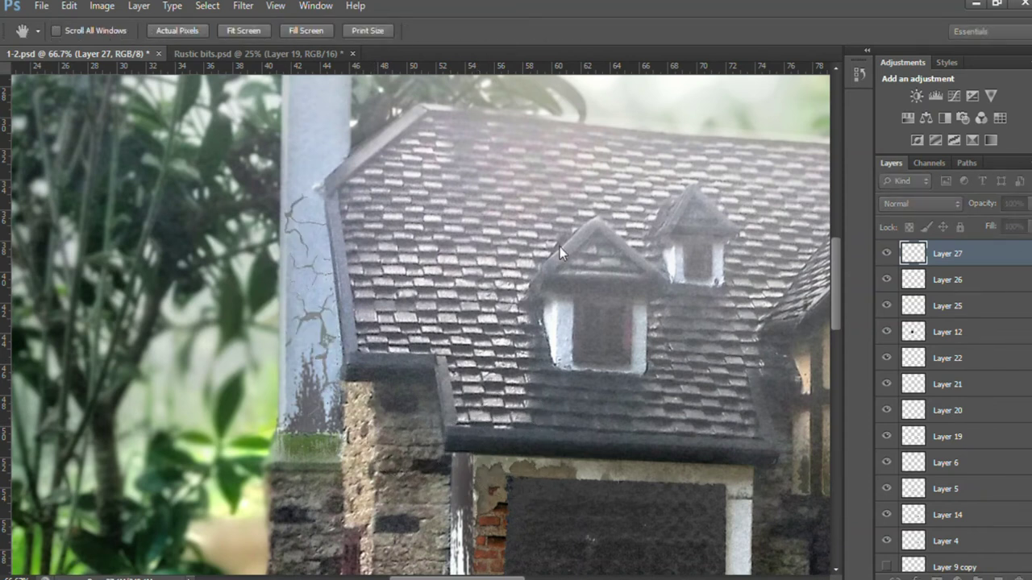
{"action": "key", "text": "i"}
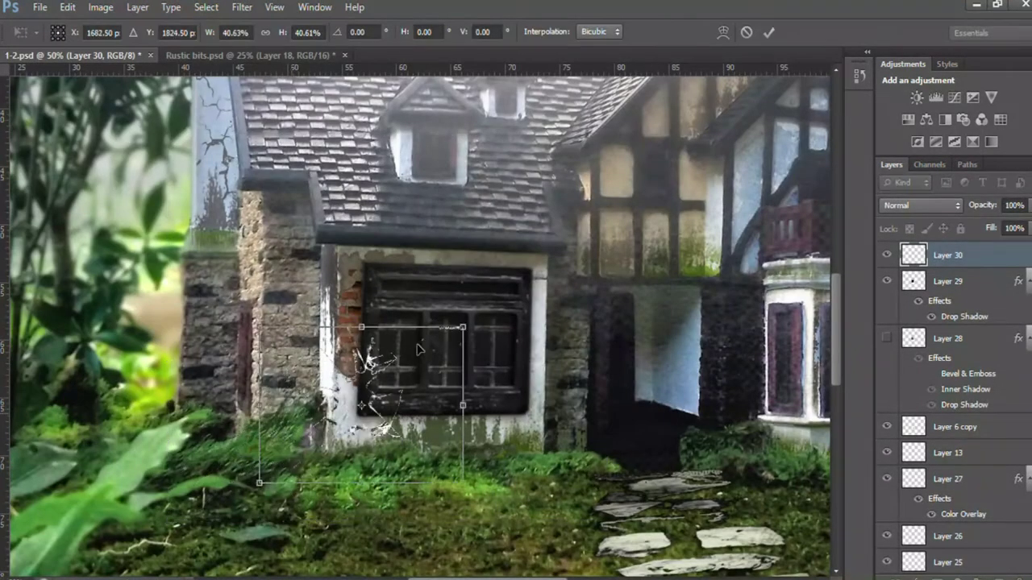
Shrink the glass crack to 12.5% to fit a single window pane.
{"action": "left_click_drag", "start_coordinate": [495, 320], "coordinate": [483, 329]}
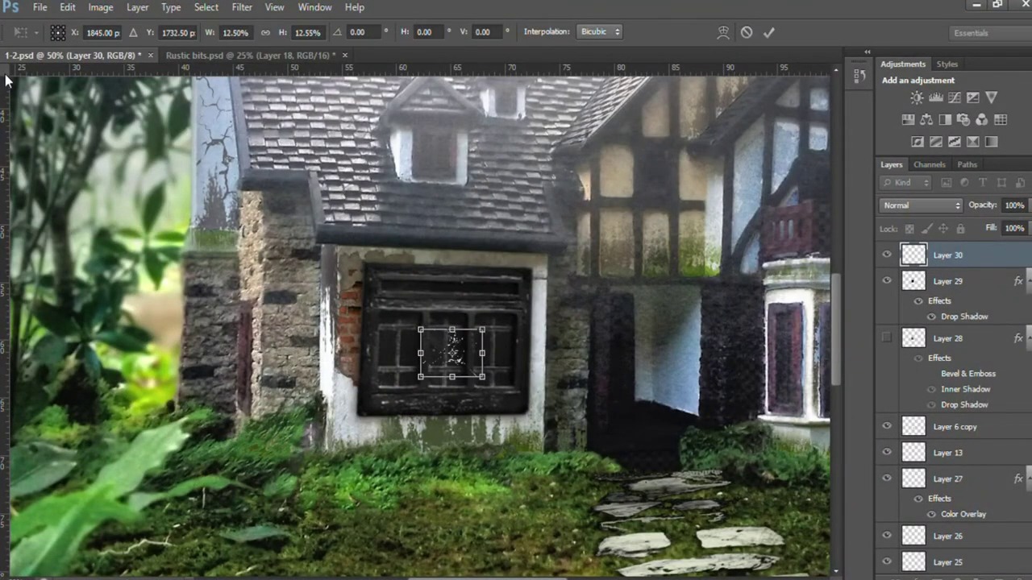
{"action": "key", "text": "Return"}
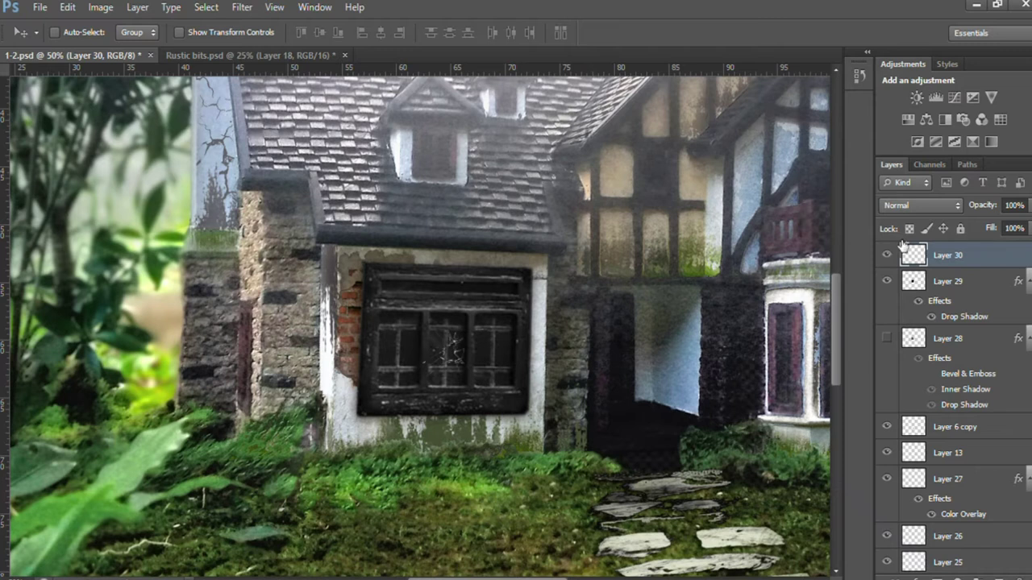
{"action": "key", "text": "m"}
{"action": "left_click_drag", "start_coordinate": [379, 263], "coordinate": [430, 461]}
{"action": "left_click", "coordinate": [498, 434]}
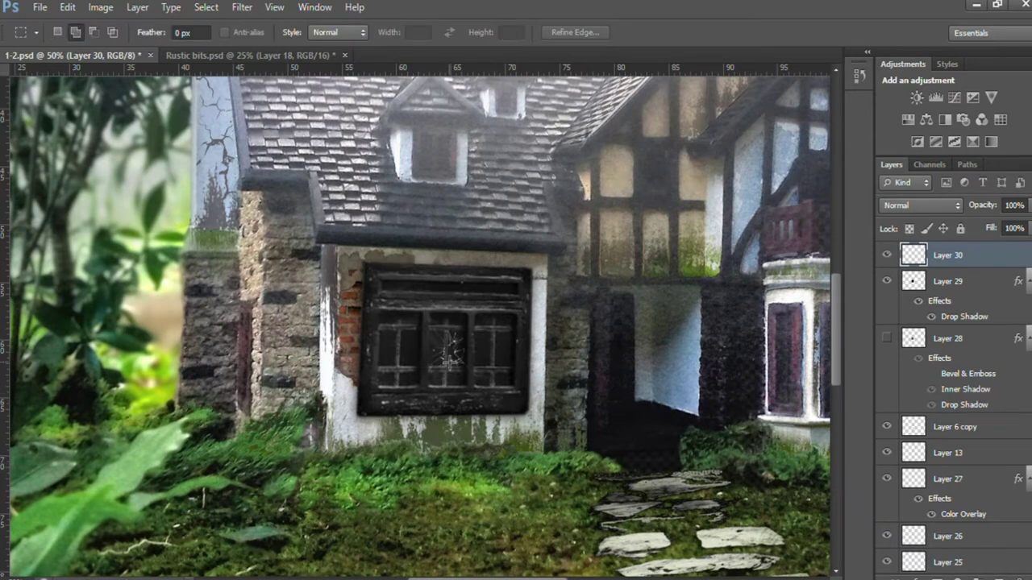
Duplicate the glass crack layer, select one window pane and make Layer 30 active.
{"action": "key", "text": "ctrl+j"}
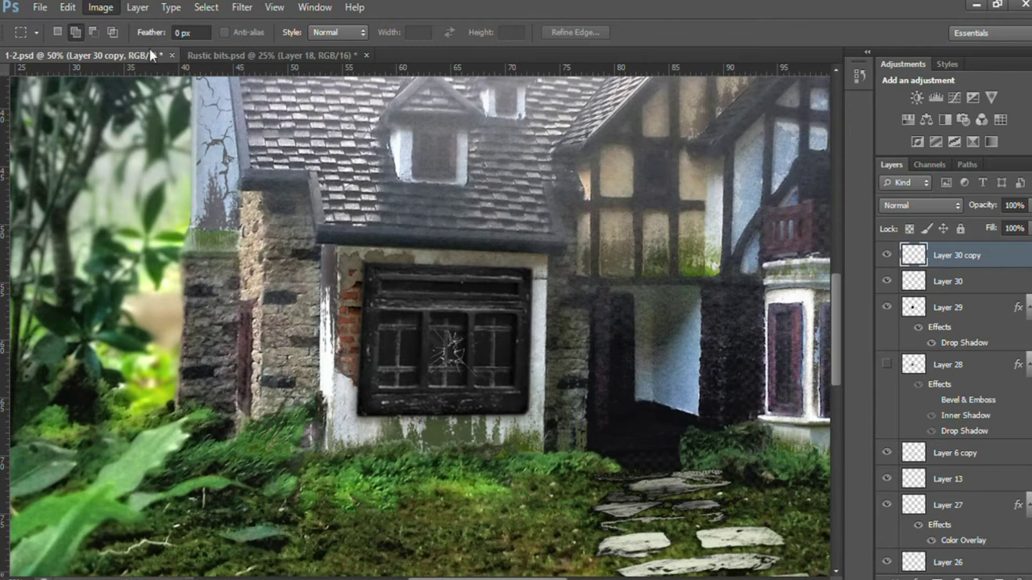
{"action": "left_click_drag", "start_coordinate": [402, 327], "coordinate": [472, 406]}
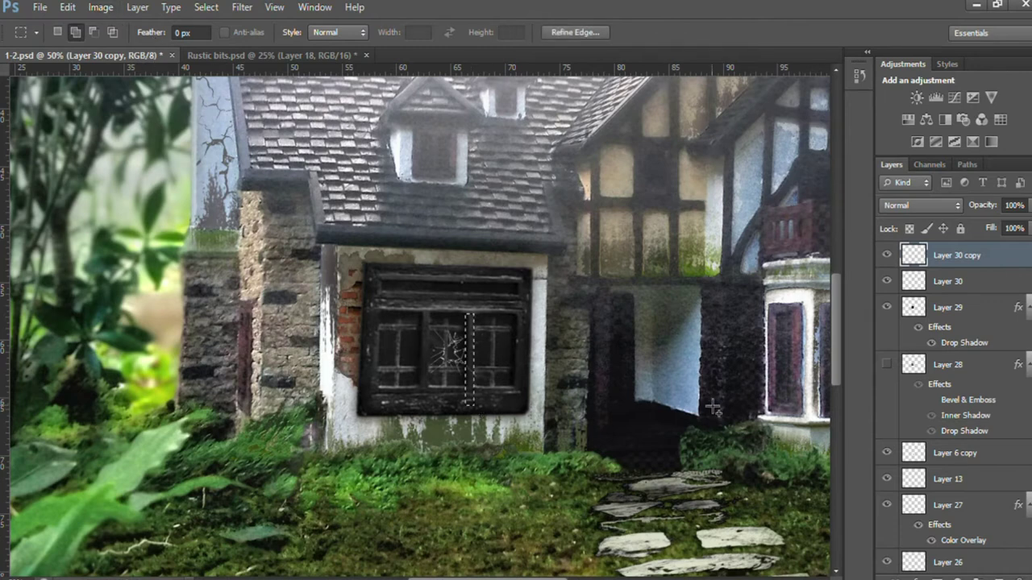
{"action": "left_click", "coordinate": [960, 282]}
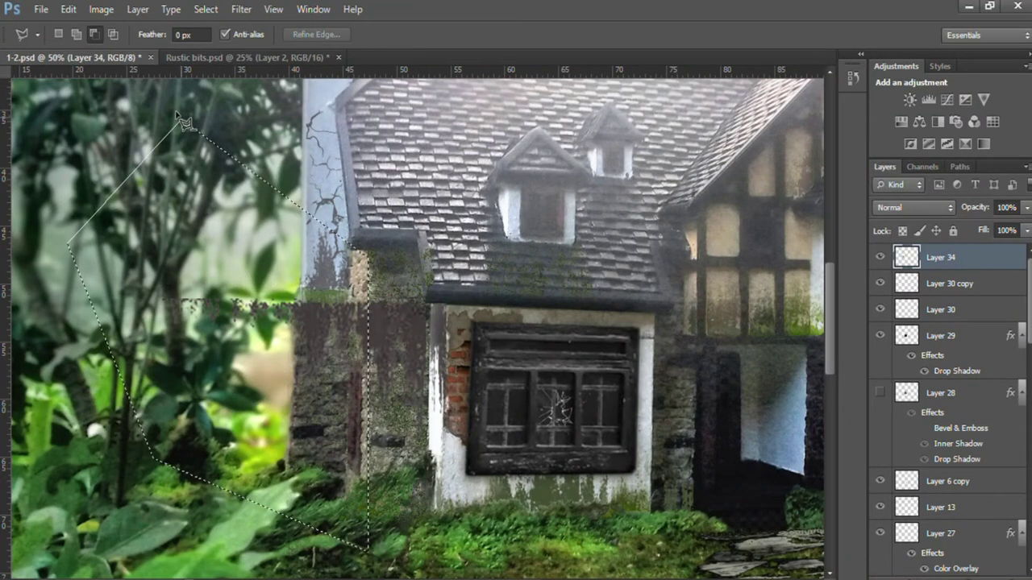
Add a new layer above the Background for the wall grime.
{"action": "left_click", "coordinate": [947, 563]}
{"action": "key", "text": "l"}
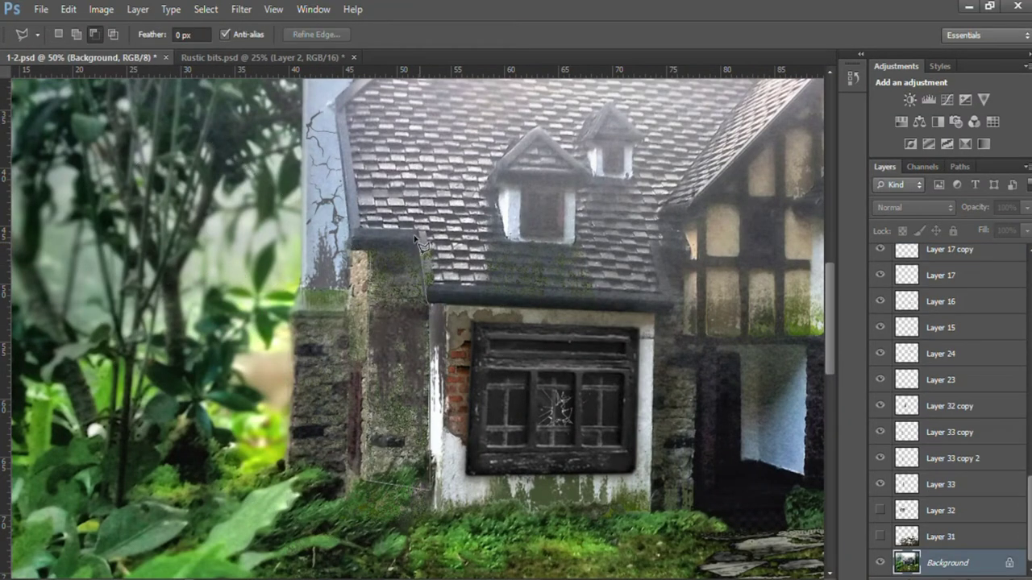
{"action": "key", "text": "ctrl+j"}
{"action": "key", "text": "i"}
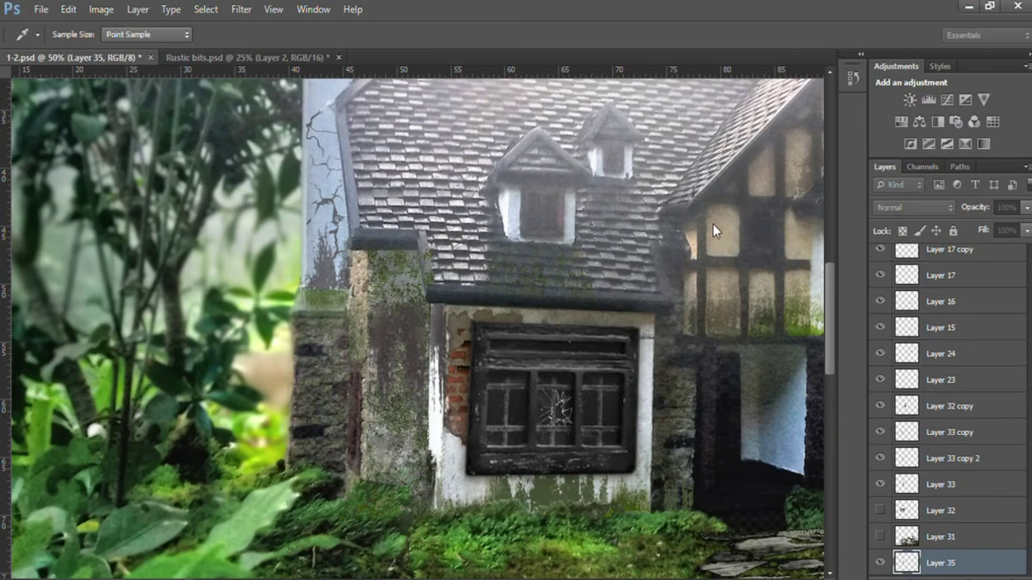
{"action": "key", "text": "v"}
Adjust the grime on Layers 33 and 35, erase its edges and zoom out.
{"action": "left_click", "coordinate": [403, 333], "text": "ctrl"}
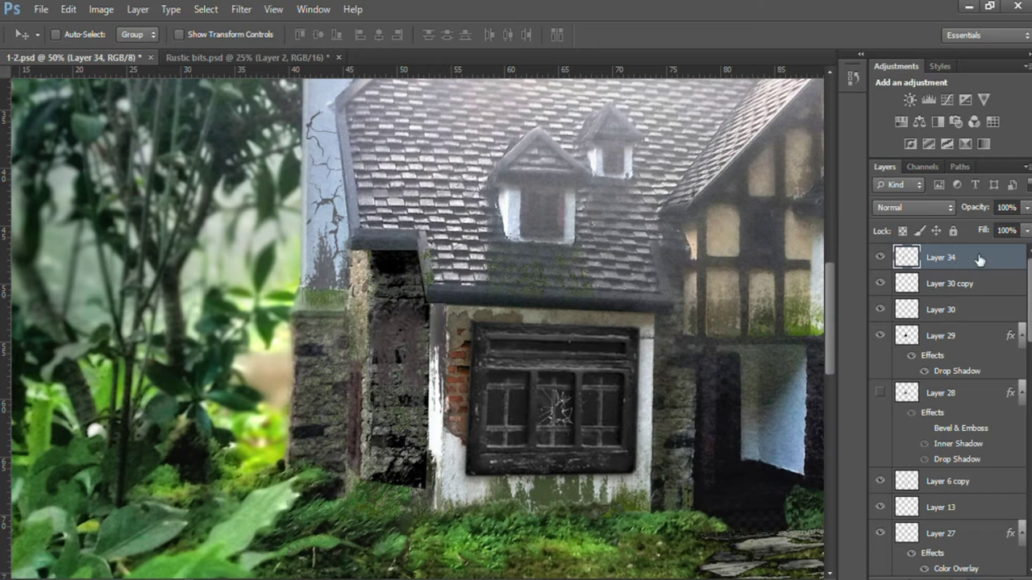
{"action": "left_click", "coordinate": [393, 369], "text": "ctrl"}
{"action": "key", "text": "e"}
{"action": "key", "text": "z"}
{"action": "left_click", "coordinate": [277, 355], "text": "alt"}
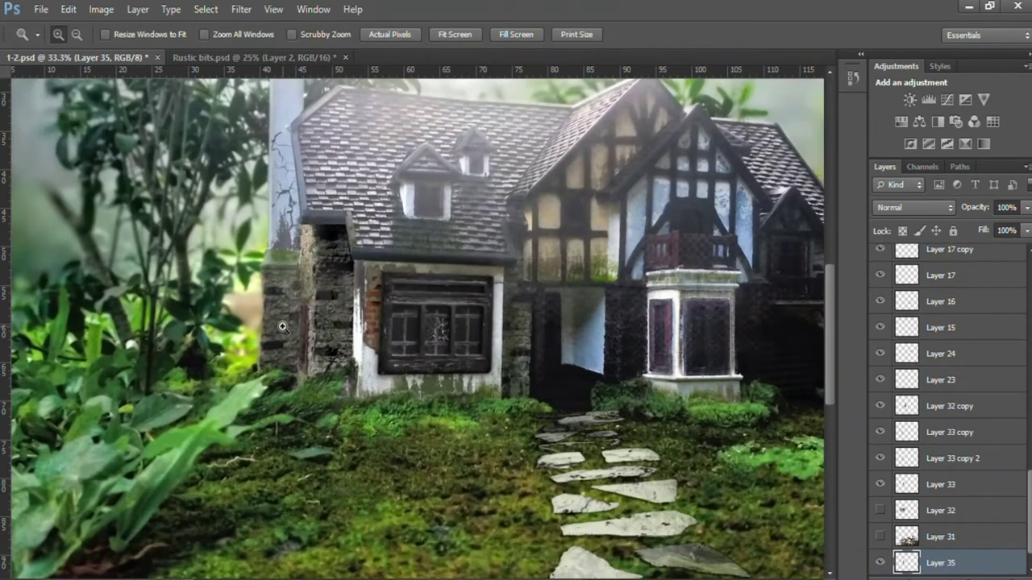
{"action": "key", "text": "l"}
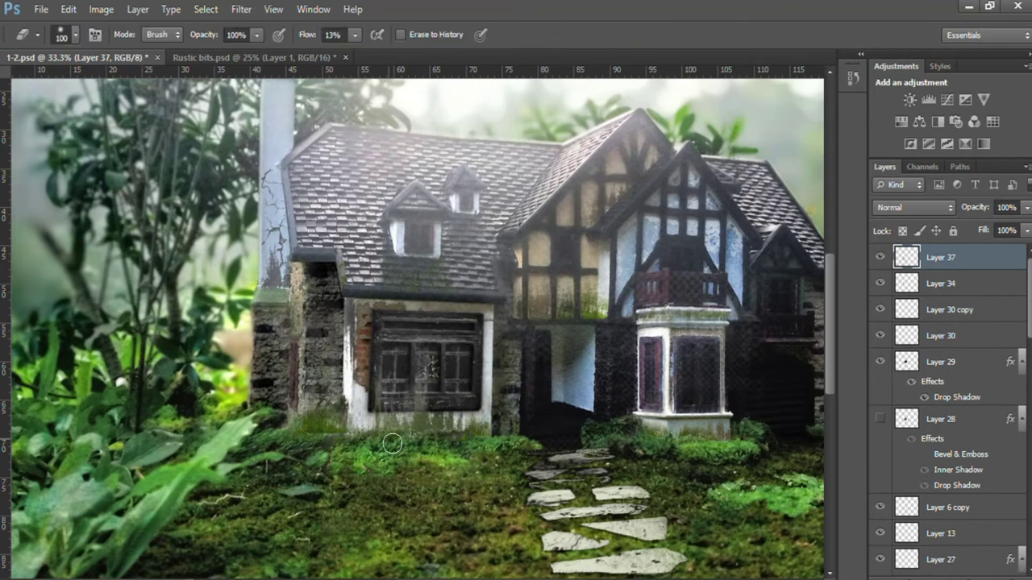
{"action": "key", "text": "v"}
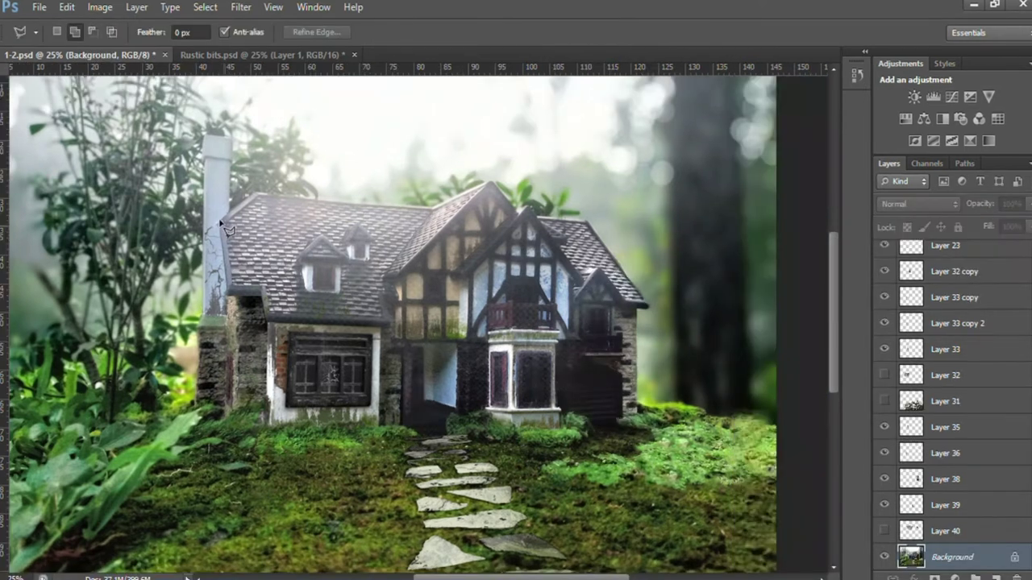
Outline the roof, fill it dark on new Layer 41, then erase parts of the overlay.
{"action": "left_click", "coordinate": [250, 194]}
{"action": "left_click", "coordinate": [491, 182]}
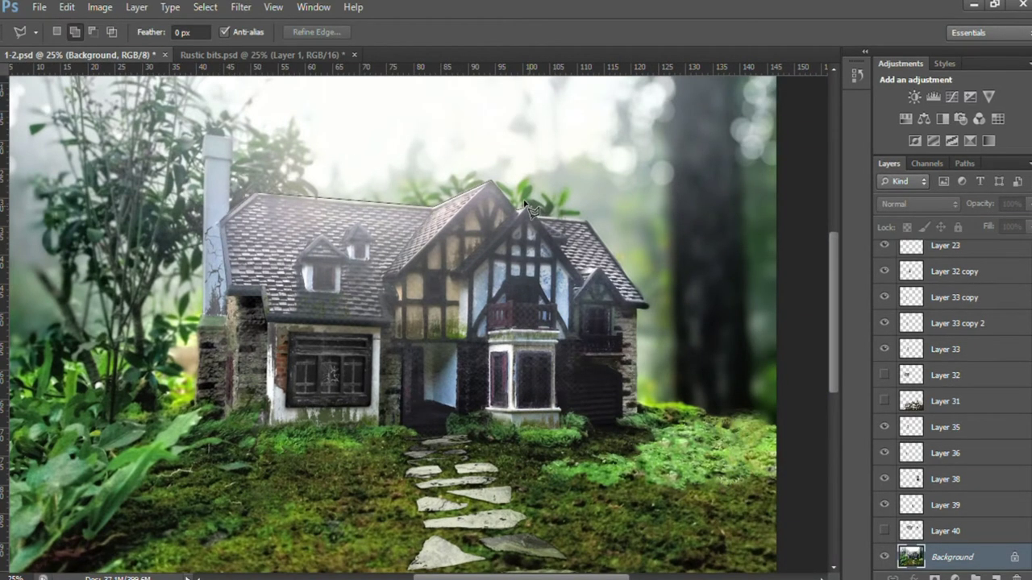
{"action": "left_click", "coordinate": [530, 208]}
{"action": "left_click", "coordinate": [582, 292]}
{"action": "double_click", "coordinate": [392, 331]}
{"action": "key", "text": "ctrl+shift+alt+n"}
{"action": "key", "text": "i"}
{"action": "key", "text": "alt+BackSpace"}
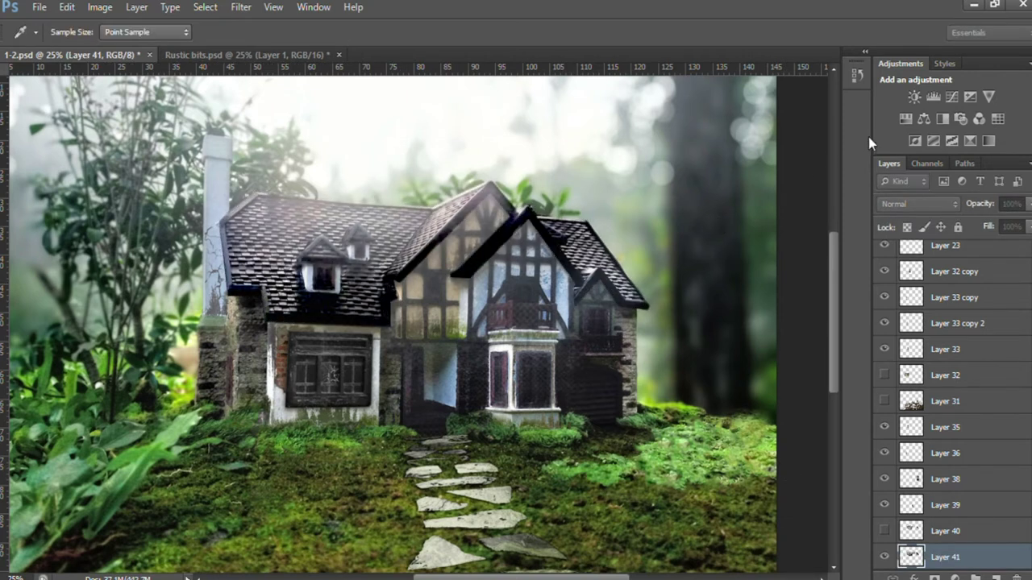
{"action": "key", "text": "w"}
{"action": "key", "text": "e"}
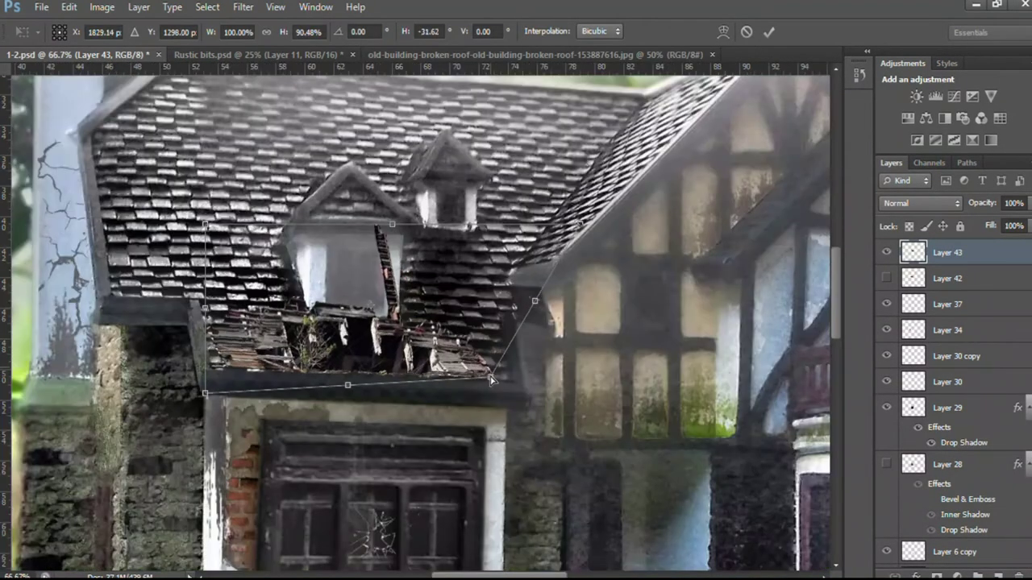
Stretch and skew the broken roof piece under the left dormer and lower its fill.
{"action": "left_click_drag", "start_coordinate": [492, 379], "coordinate": [509, 379]}
{"action": "left_click_drag", "start_coordinate": [581, 223], "coordinate": [593, 193]}
{"action": "left_click_drag", "start_coordinate": [348, 385], "coordinate": [355, 383]}
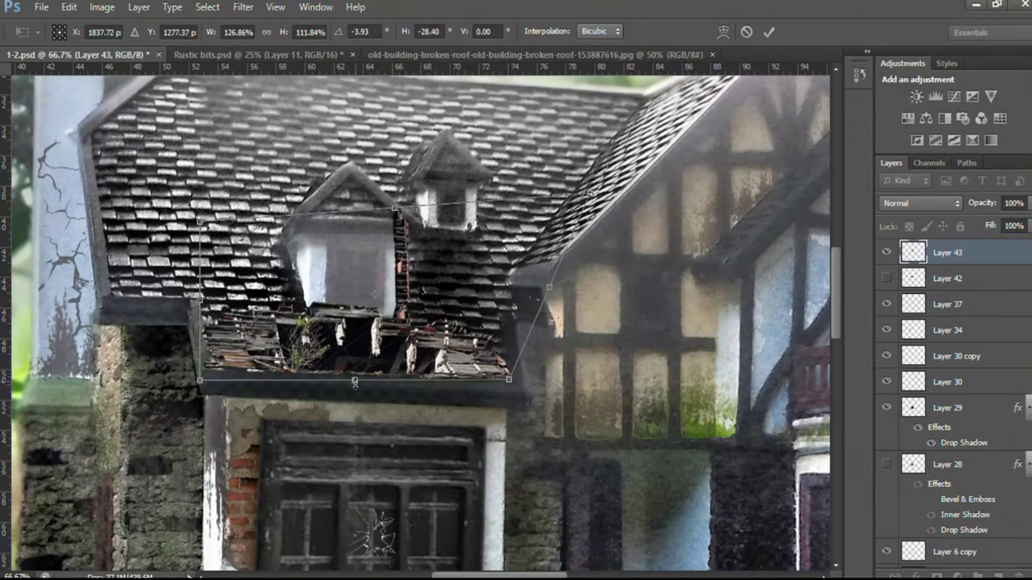
{"action": "key", "text": "Return"}
{"action": "key", "text": "shift+5"}
{"action": "key", "text": "shift+7"}
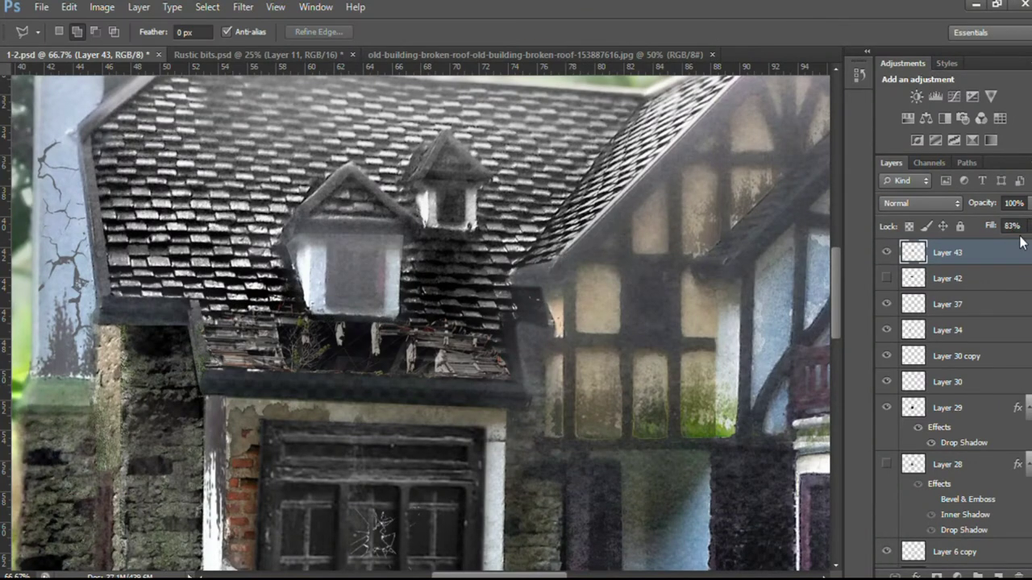
{"action": "key", "text": "z"}
{"action": "key", "text": "ctrl+minus"}
{"action": "key", "text": "ctrl+minus"}
{"action": "key", "text": "e"}
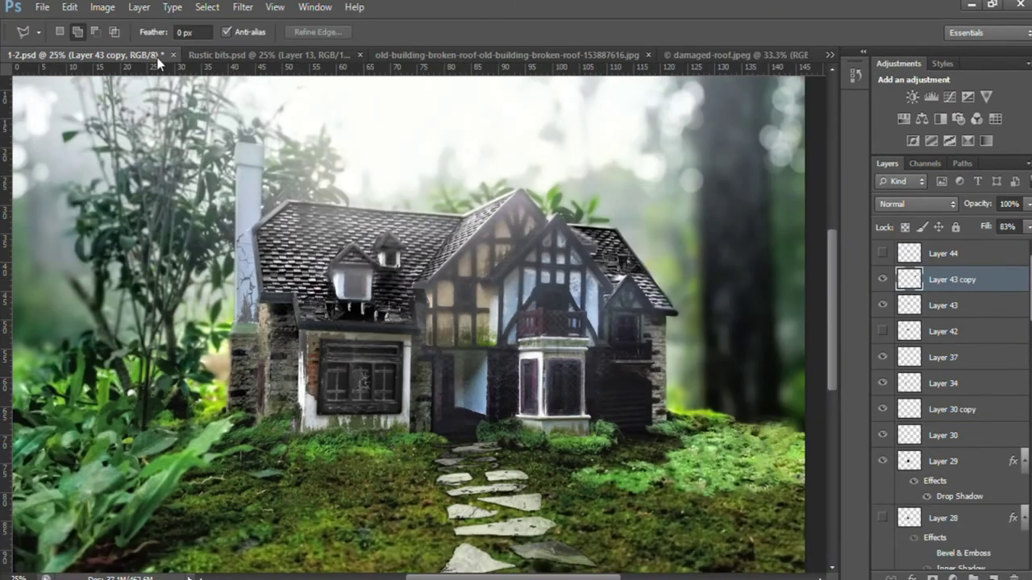
Paste a roof-hole patch near the ridge, shrink it and give it an inner shadow.
{"action": "key", "text": "ctrl+v"}
{"action": "key", "text": "ctrl+t"}
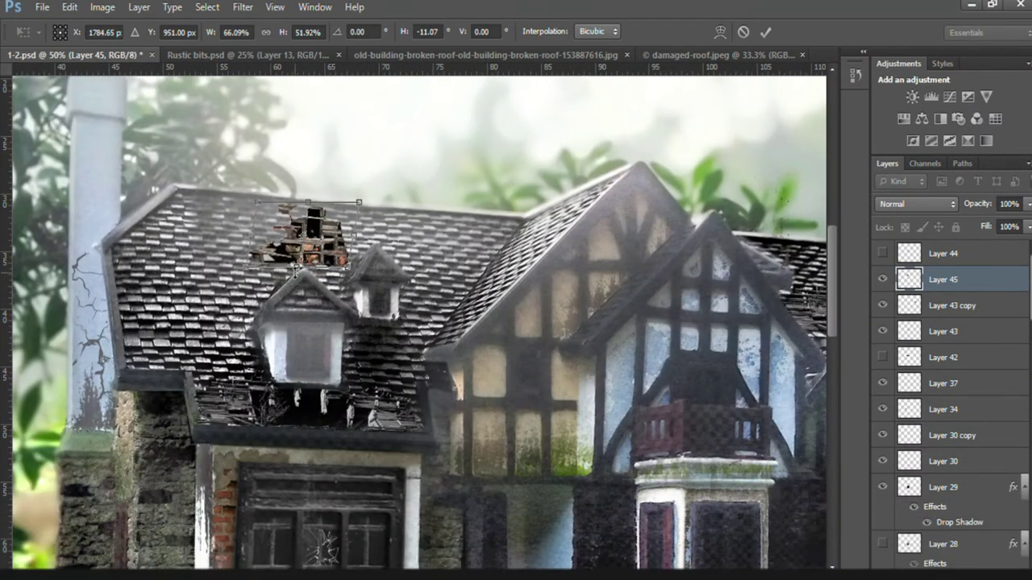
{"action": "left_click_drag", "start_coordinate": [295, 274], "coordinate": [290, 270]}
{"action": "key", "text": "Return"}
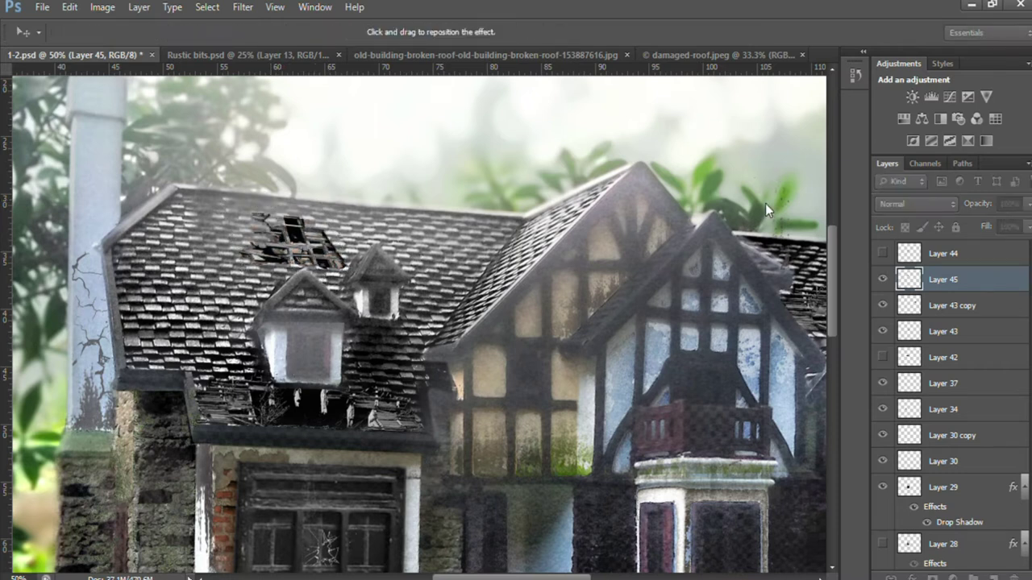
{"action": "key", "text": "Return"}
{"action": "key", "text": "ctrl+t"}
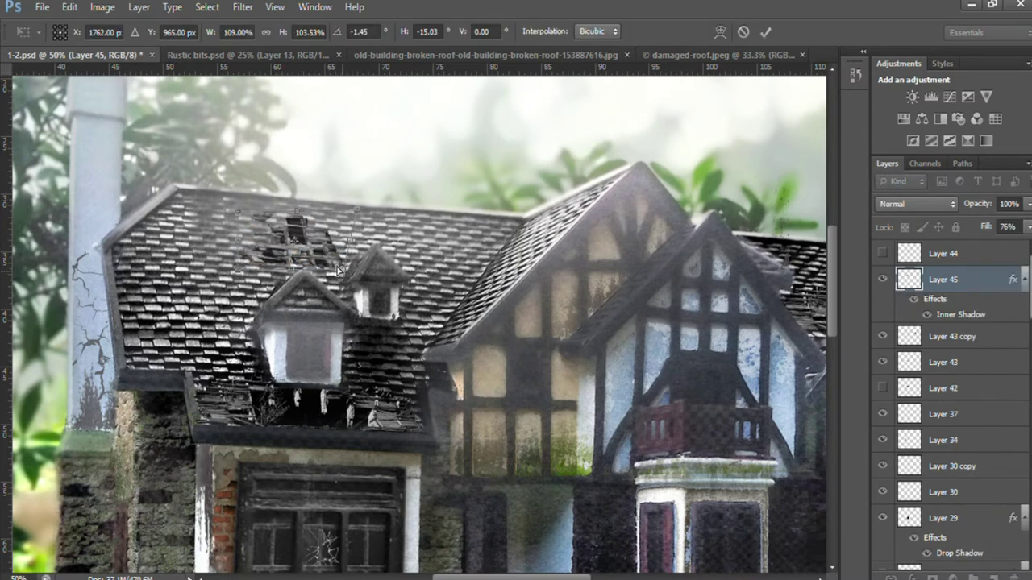
{"action": "left_click", "coordinate": [373, 263], "text": "alt"}
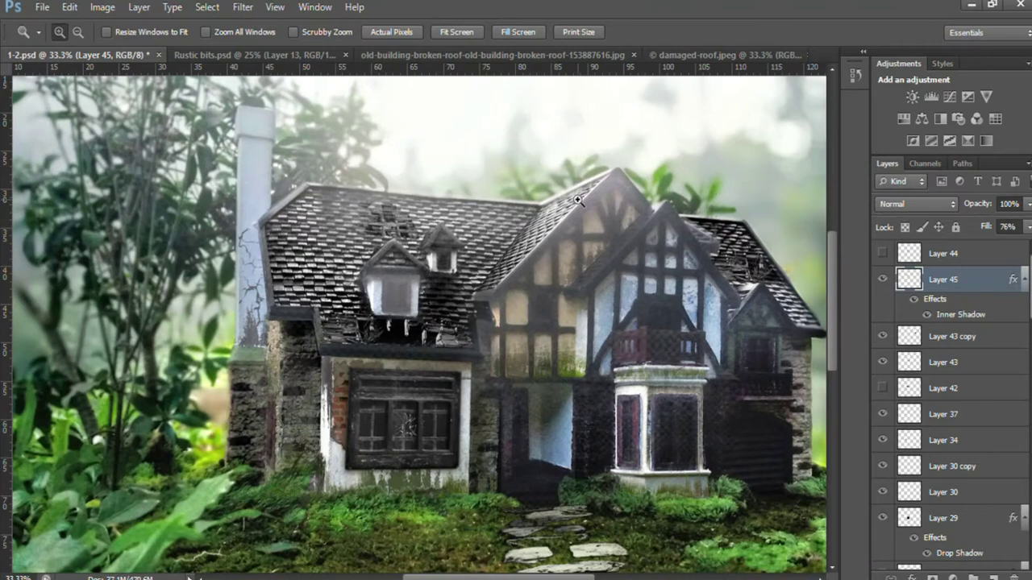
{"action": "left_click", "coordinate": [424, 225]}
Fit the whole image on screen, clear the selection and erase around the roof hole.
{"action": "key", "text": "l"}
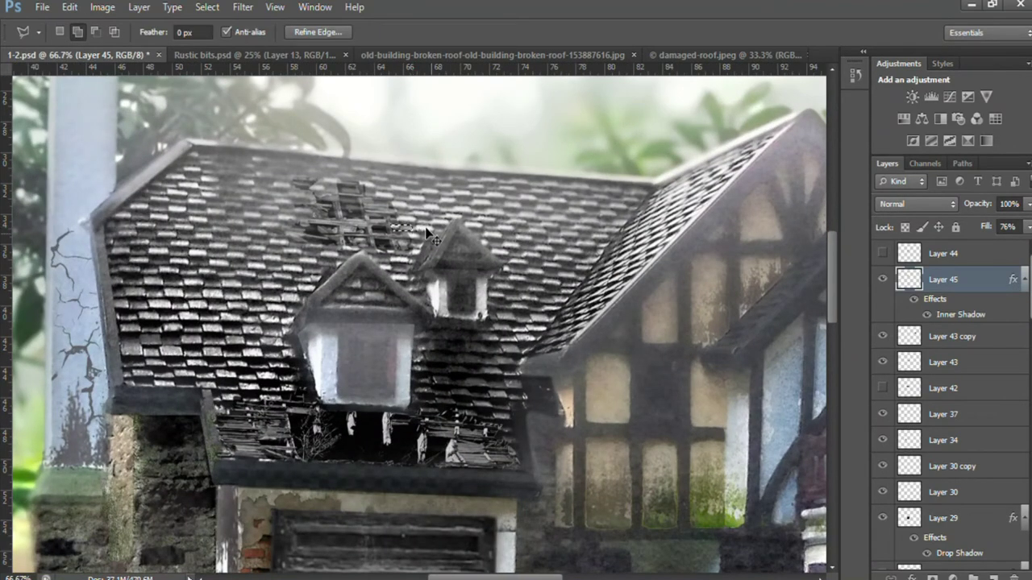
{"action": "key", "text": "z"}
{"action": "key", "text": "ctrl+0"}
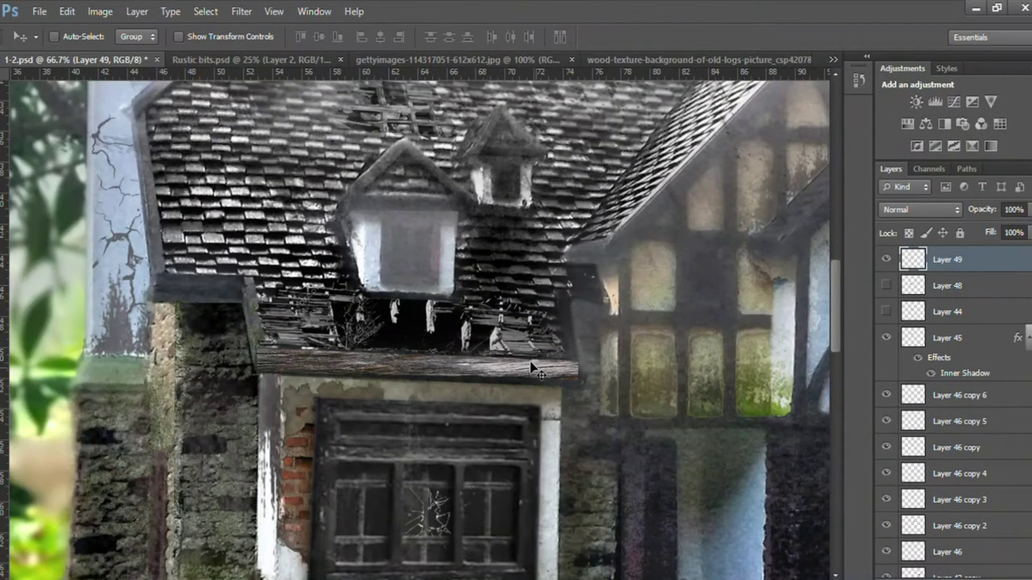
{"action": "key", "text": "l"}
{"action": "key", "text": "ctrl+d"}
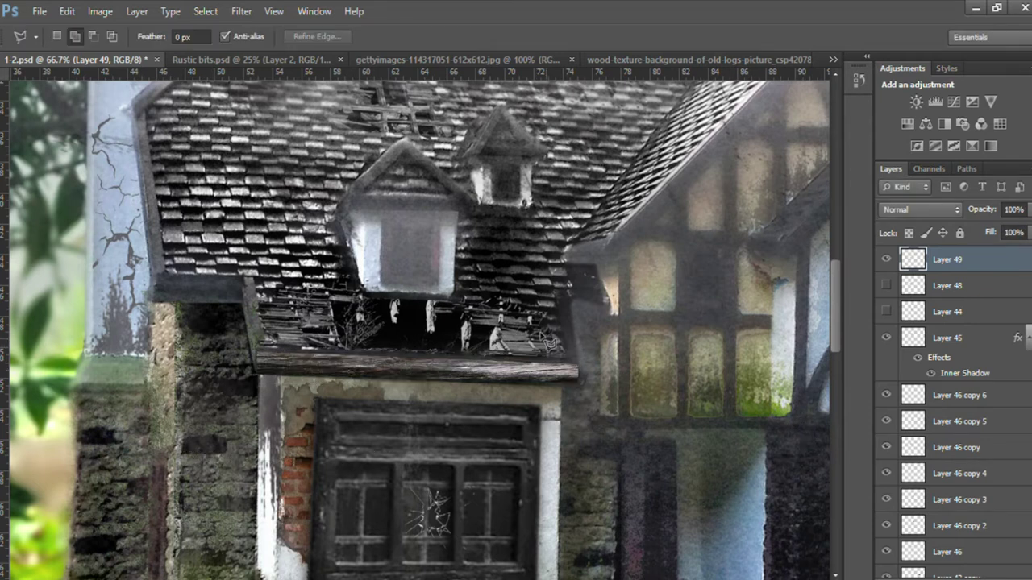
{"action": "key", "text": "e"}
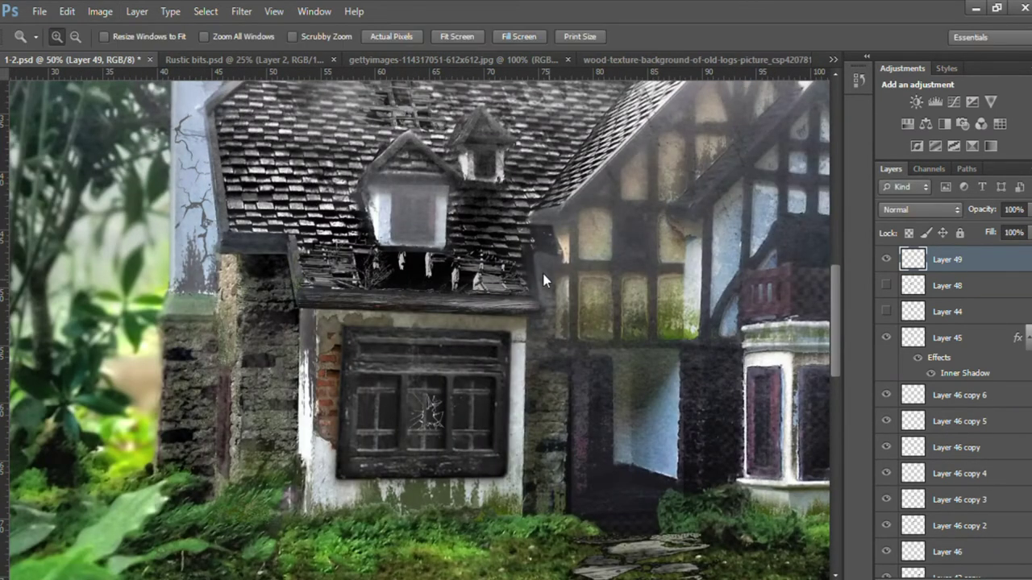
Paste the plaster texture into the house and shorten it to fit the chimney top.
{"action": "key", "text": "e"}
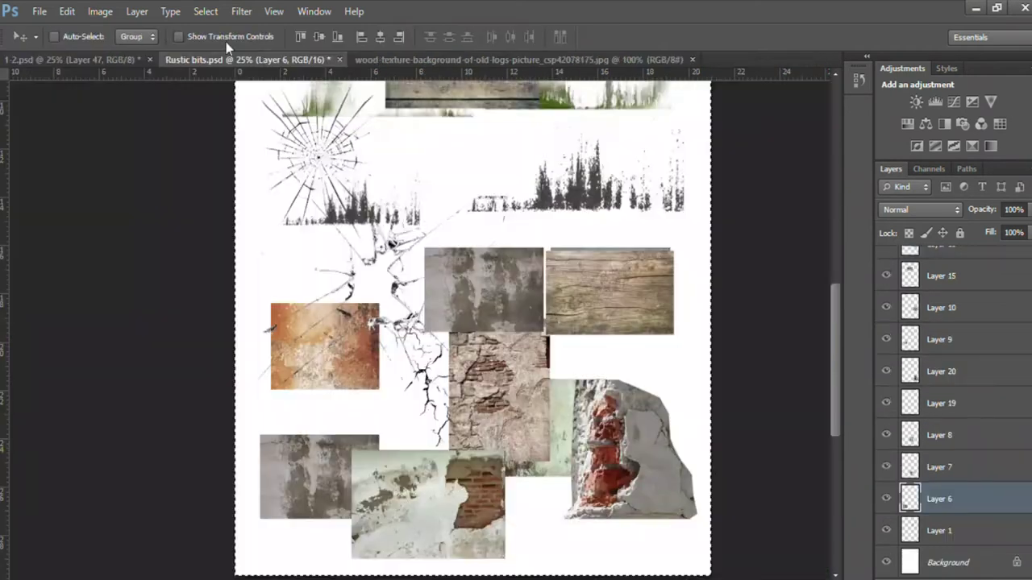
{"action": "left_click", "coordinate": [110, 55]}
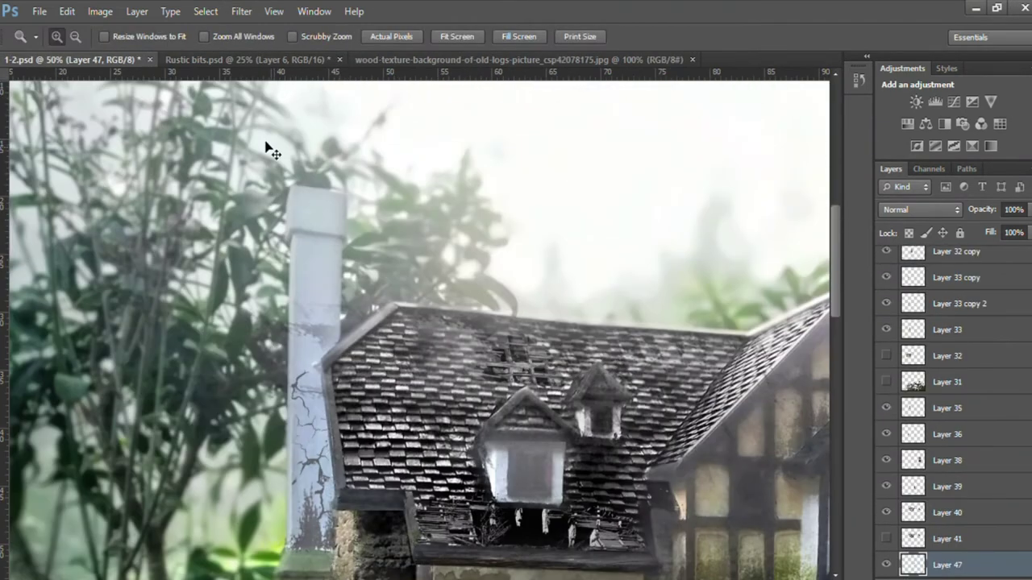
{"action": "key", "text": "ctrl+v"}
{"action": "key", "text": "ctrl+t"}
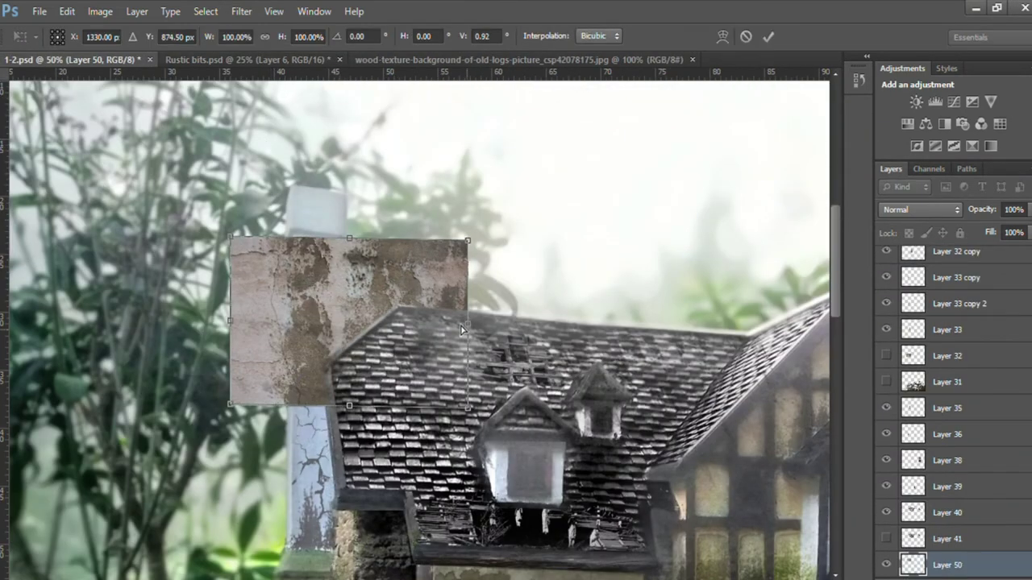
{"action": "left_click_drag", "start_coordinate": [345, 436], "coordinate": [345, 420]}
{"action": "type", "text": "60"}
{"action": "key", "text": "Return"}
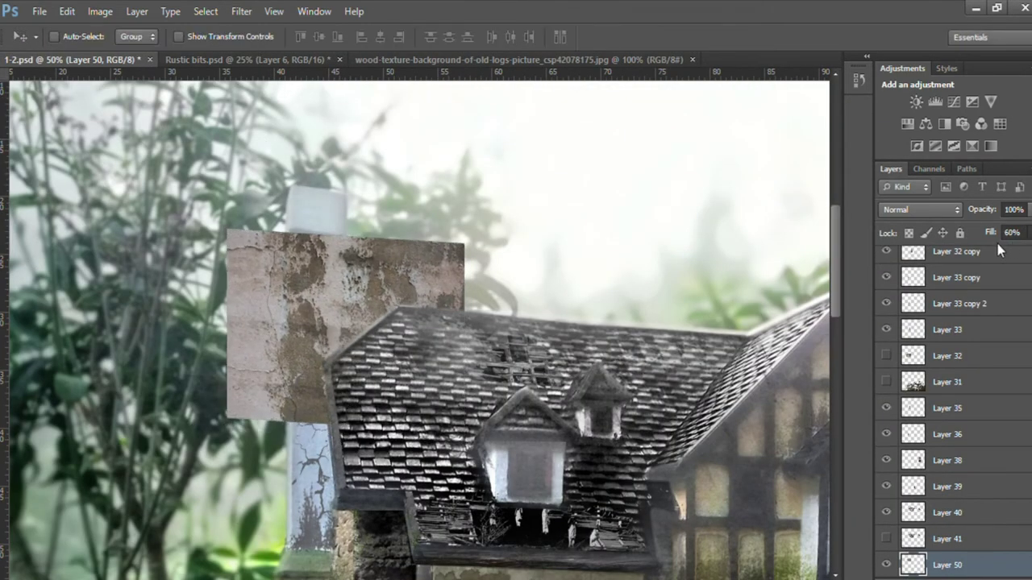
{"action": "key", "text": "ctrl+t"}
{"action": "key", "text": "Return"}
Cut away the plaster outside the chimney and erase along its right edge.
{"action": "key", "text": "l"}
{"action": "left_click", "coordinate": [419, 150]}
{"action": "key", "text": "Delete"}
{"action": "key", "text": "ctrl+d"}
{"action": "key", "text": "e"}
{"action": "left_click_drag", "start_coordinate": [347, 331], "coordinate": [327, 396]}
{"action": "key", "text": "l"}
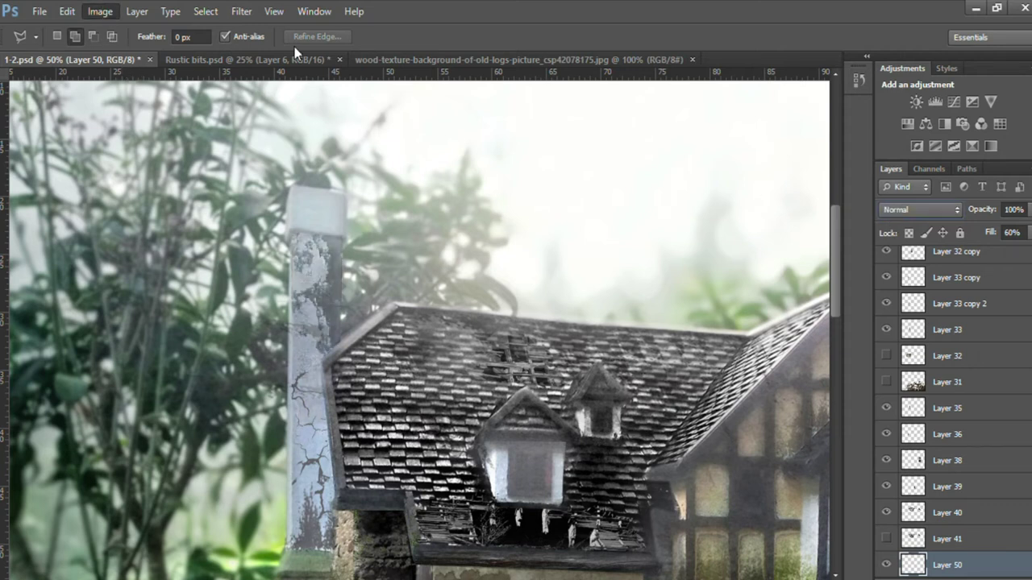
{"action": "key", "text": "i"}
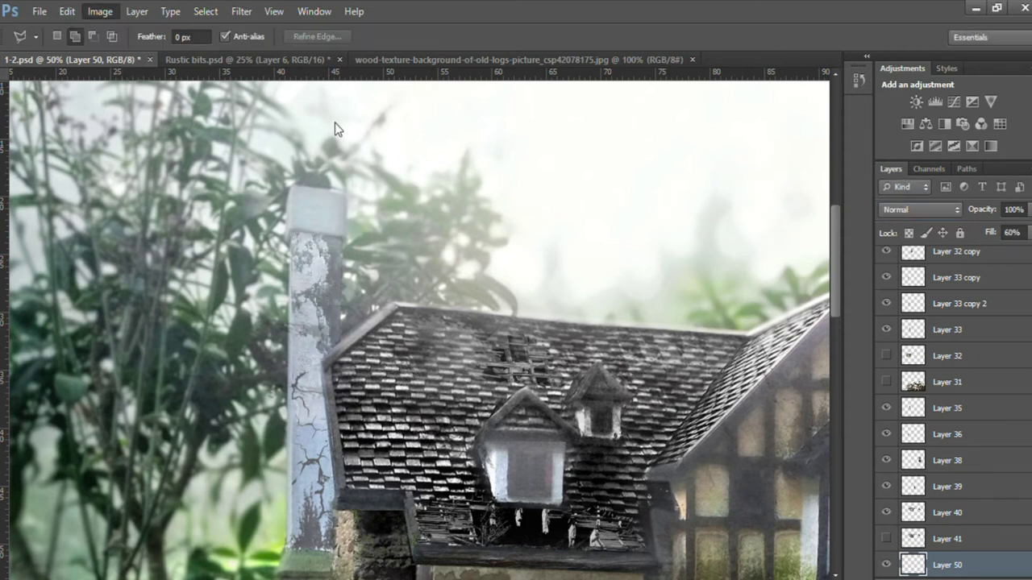
{"action": "key", "text": "e"}
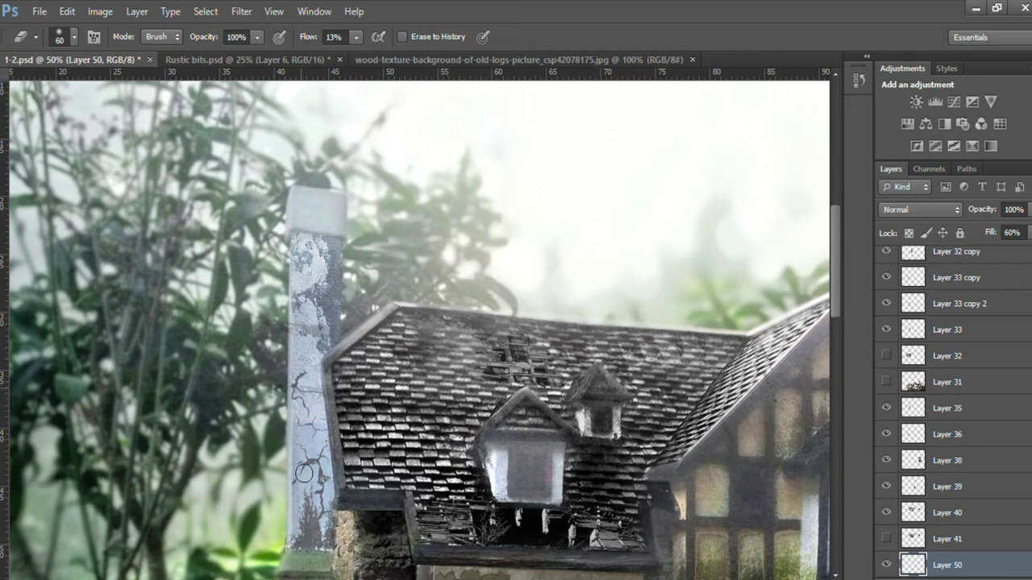
{"action": "key", "text": "z"}
{"action": "left_click", "coordinate": [187, 245], "text": "alt"}
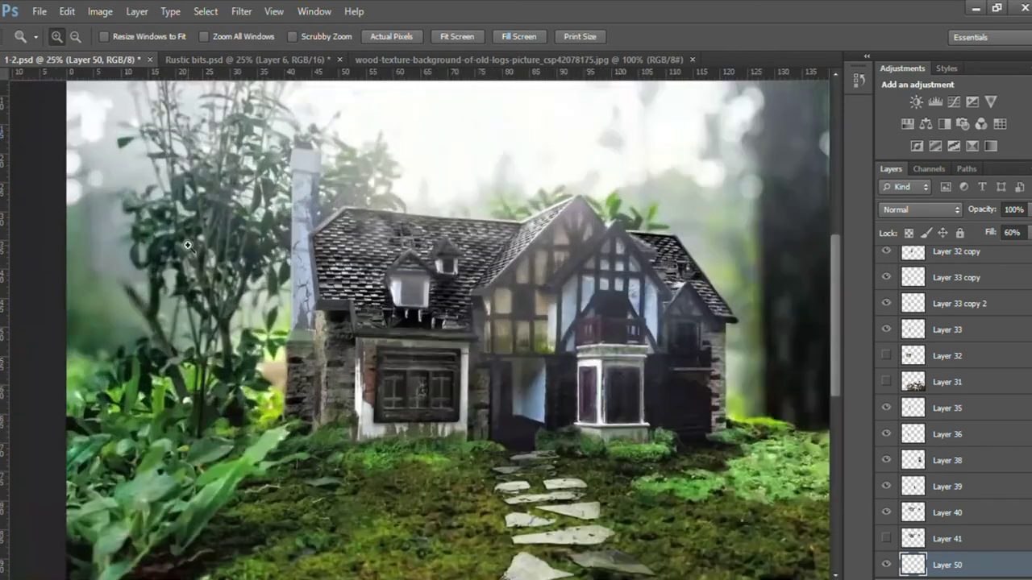
Bring the drip texture from Rustic bits into the house and position it over the chimney.
{"action": "left_click", "coordinate": [246, 59]}
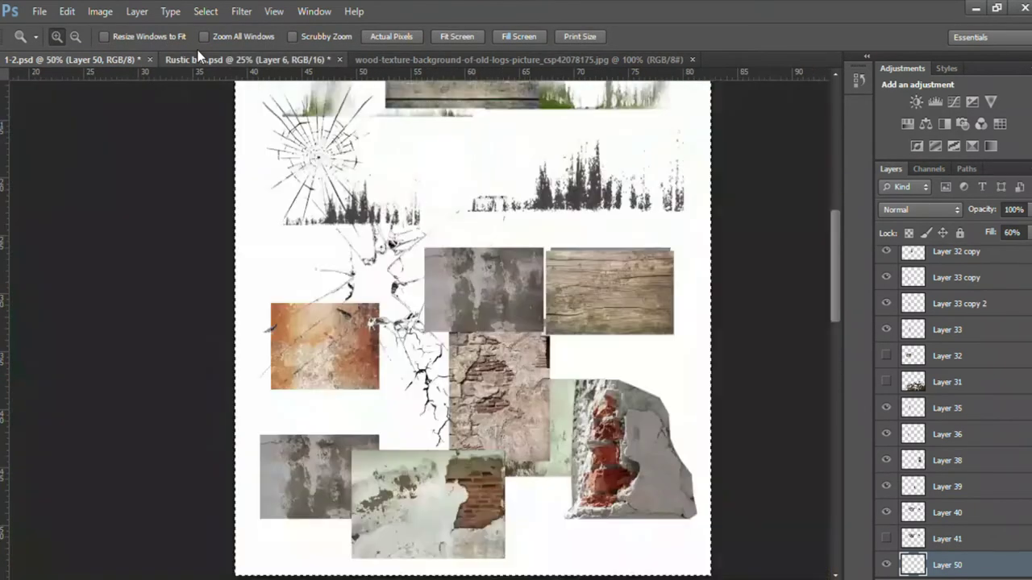
{"action": "key", "text": "v"}
{"action": "left_click_drag", "start_coordinate": [242, 322], "coordinate": [77, 47]}
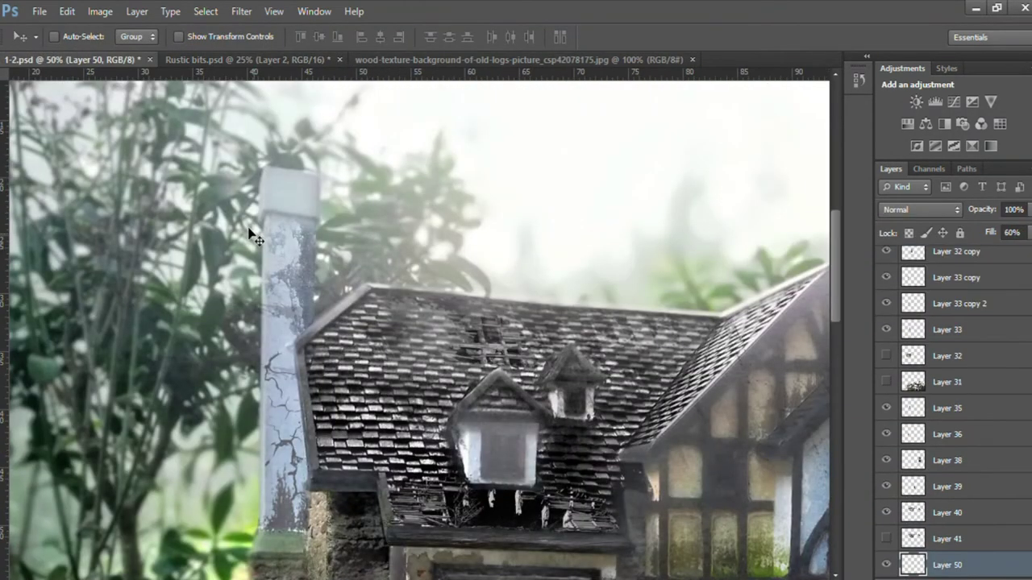
{"action": "key", "text": "ctrl+t"}
{"action": "left_click_drag", "start_coordinate": [593, 317], "coordinate": [479, 317]}
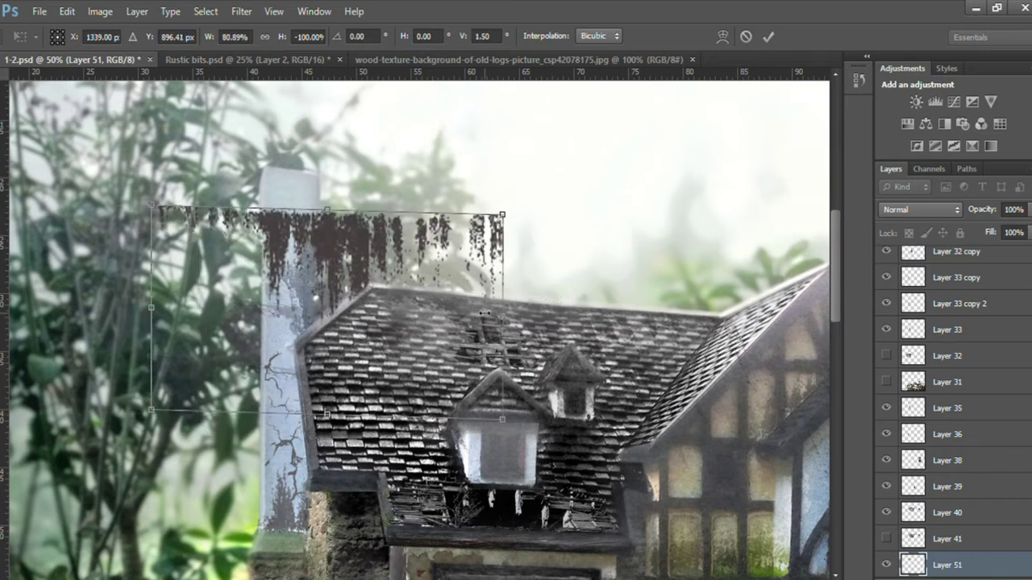
{"action": "key", "text": "Return"}
{"action": "mouse_move", "coordinate": [419, 252]}
{"action": "left_mouse_down"}
{"action": "mouse_move", "coordinate": [176, 252]}
{"action": "mouse_move", "coordinate": [418, 234]}
{"action": "left_mouse_up"}
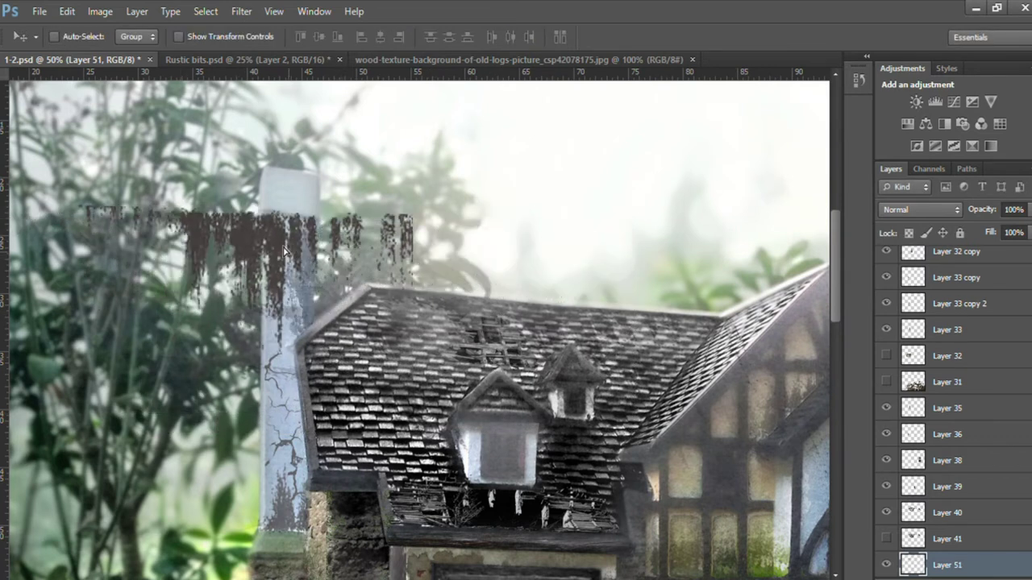
{"action": "key", "text": "ctrl+t"}
{"action": "key", "text": "Return"}
Delete the drips hanging above the roof, adjusting the drip layer's fill.
{"action": "key", "text": "l"}
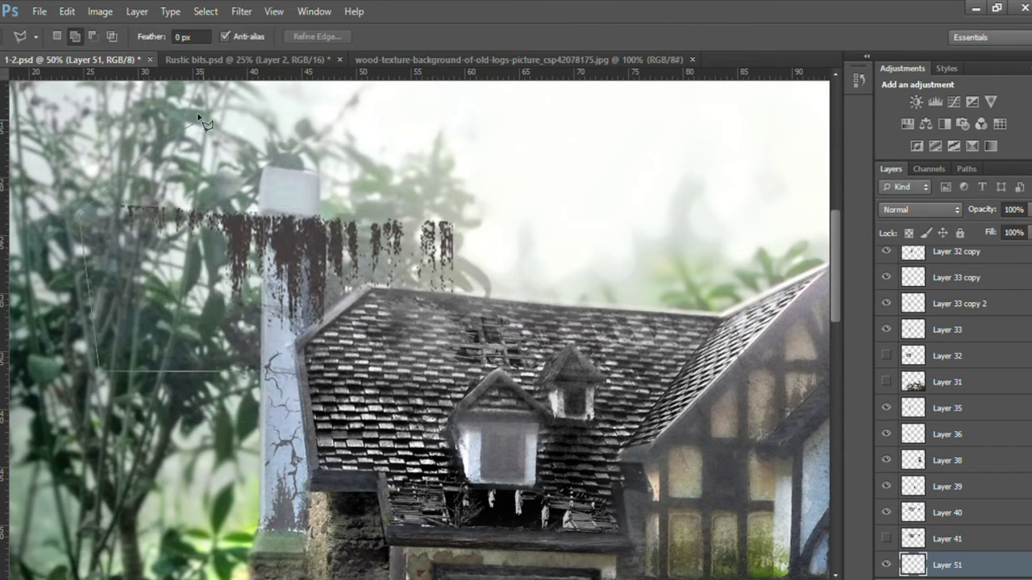
{"action": "key", "text": "shift+4"}
{"action": "key", "text": "shift+1"}
{"action": "left_click", "coordinate": [396, 126]}
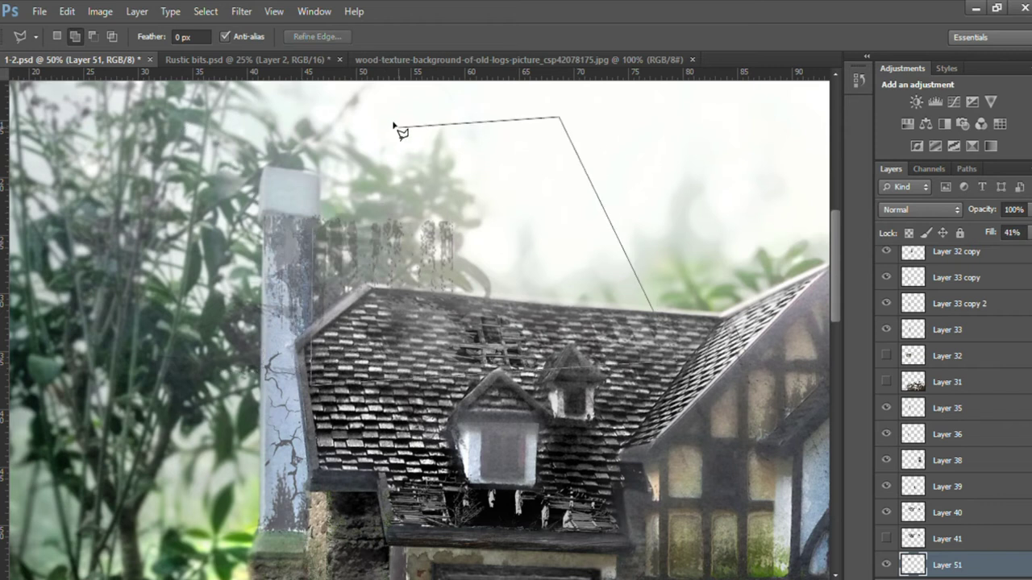
{"action": "key", "text": "Delete"}
{"action": "key", "text": "e"}
{"action": "key", "text": "shift+0"}
Narrow the drip to the chimney's width and soften its dark top.
{"action": "key", "text": "ctrl+t"}
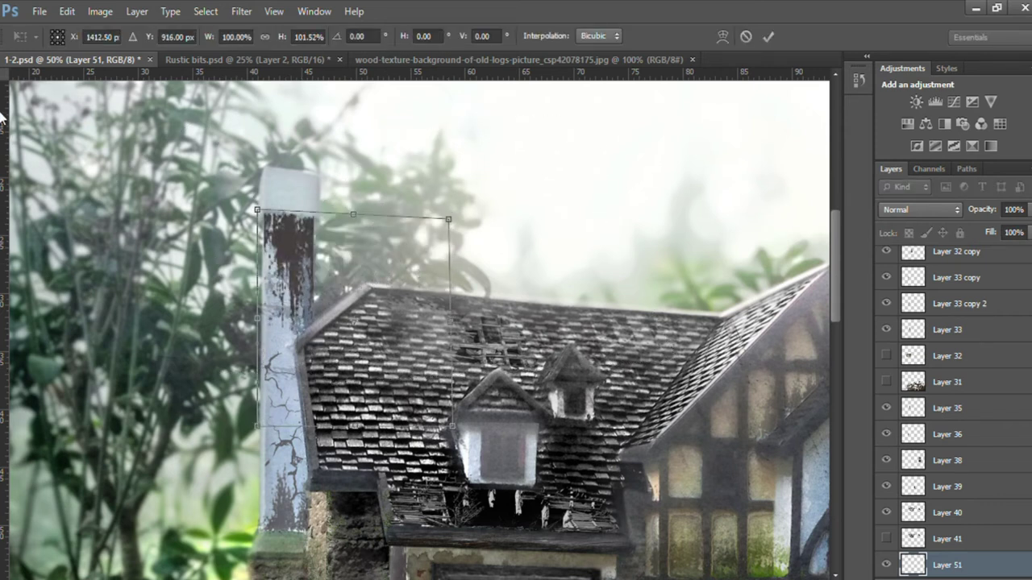
{"action": "left_click_drag", "start_coordinate": [447, 216], "coordinate": [315, 212]}
{"action": "key", "text": "Return"}
{"action": "left_click_drag", "start_coordinate": [309, 227], "coordinate": [216, 250]}
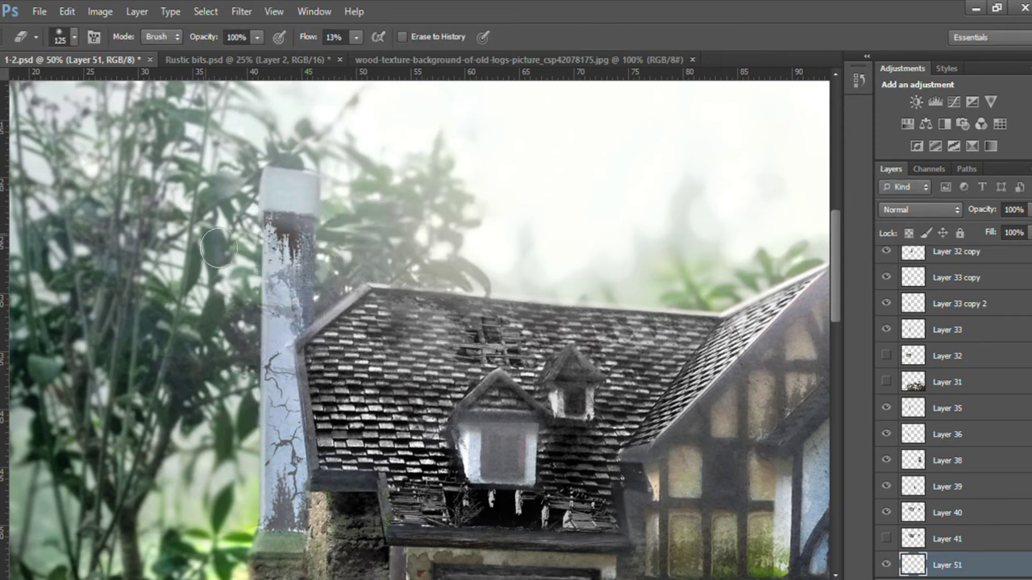
{"action": "key", "text": "z"}
{"action": "left_click", "coordinate": [271, 164], "text": "alt"}
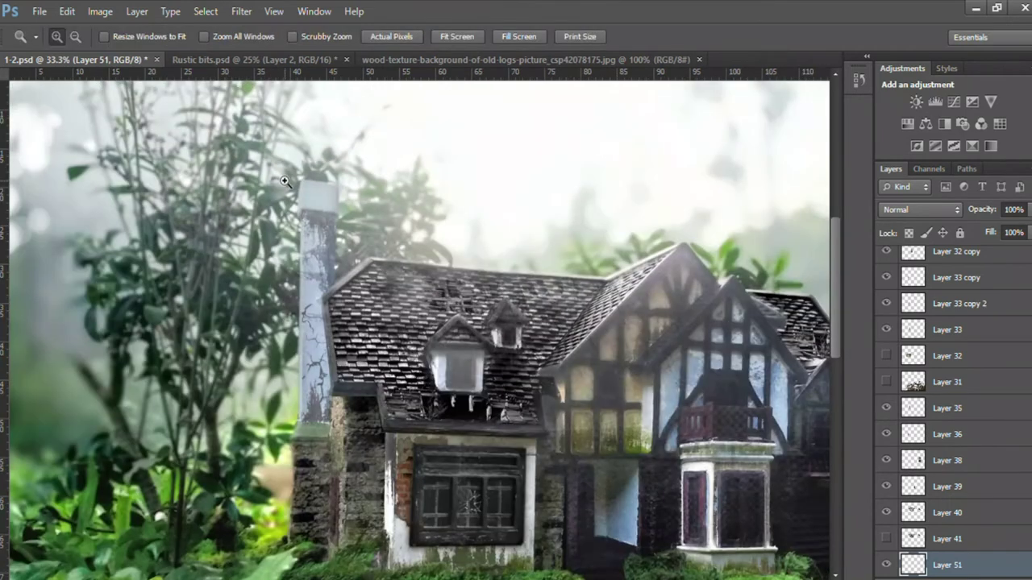
Drag the moss strip from Rustic bits over the chimney top and begin transforming it.
{"action": "key", "text": "ctrl+Tab"}
{"action": "left_click_drag", "start_coordinate": [510, 168], "coordinate": [315, 173]}
{"action": "key", "text": "ctrl+t"}
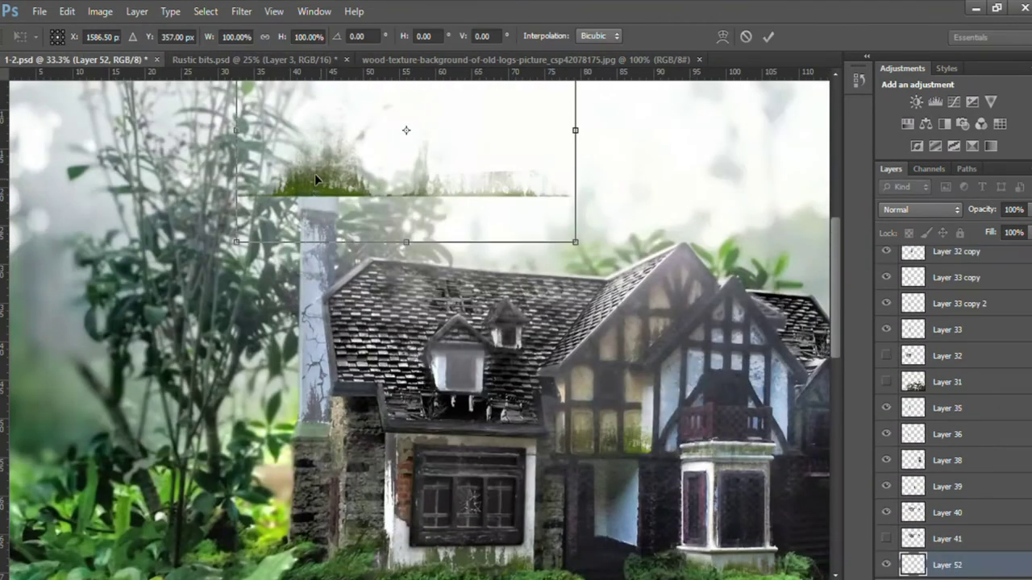
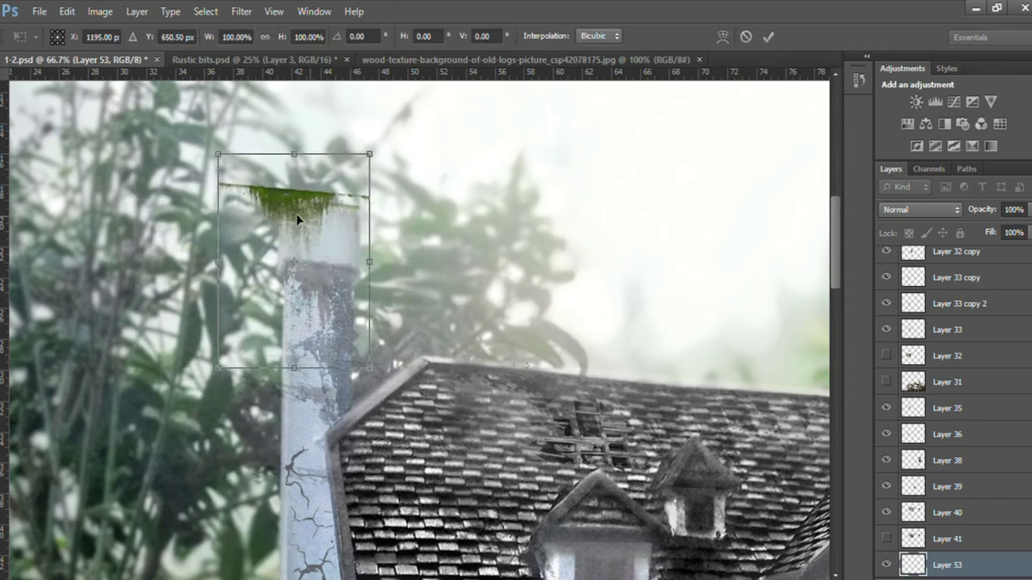
Delete the left portion of the moss strip.
{"action": "key", "text": "Escape"}
{"action": "left_click_drag", "start_coordinate": [285, 219], "coordinate": [403, 322]}
{"action": "key", "text": "Delete"}
{"action": "key", "text": "ctrl+d"}
Place the moss piece on the chimney top and skew it along the chimney edge.
{"action": "key", "text": "v"}
{"action": "mouse_move", "coordinate": [449, 282]}
{"action": "left_mouse_down"}
{"action": "mouse_move", "coordinate": [323, 243]}
{"action": "mouse_move", "coordinate": [345, 161]}
{"action": "left_mouse_up"}
{"action": "key", "text": "ctrl+t"}
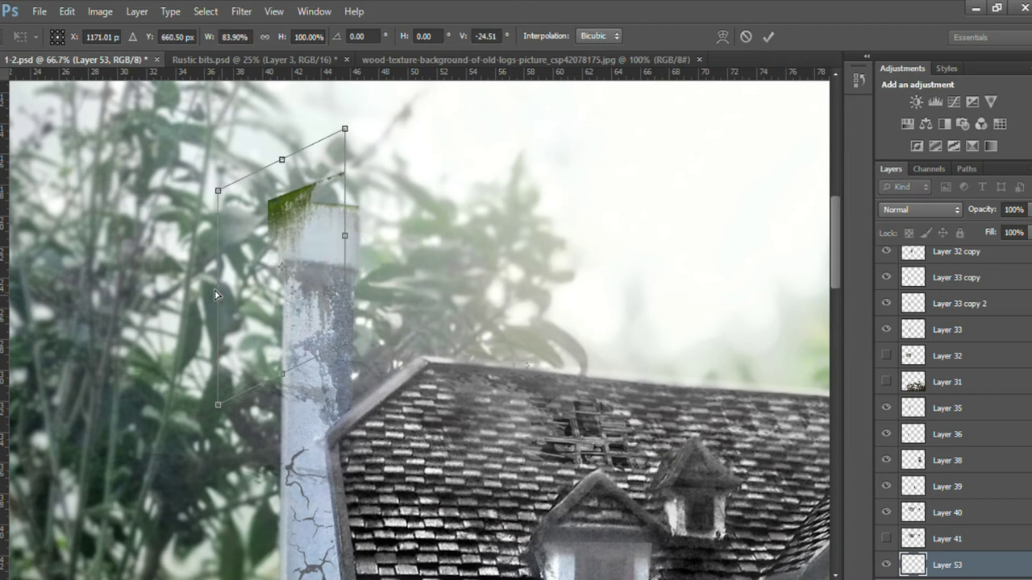
{"action": "mouse_move", "coordinate": [238, 309]}
{"action": "left_mouse_down"}
{"action": "mouse_move", "coordinate": [346, 234]}
{"action": "mouse_move", "coordinate": [275, 212]}
{"action": "left_mouse_up"}
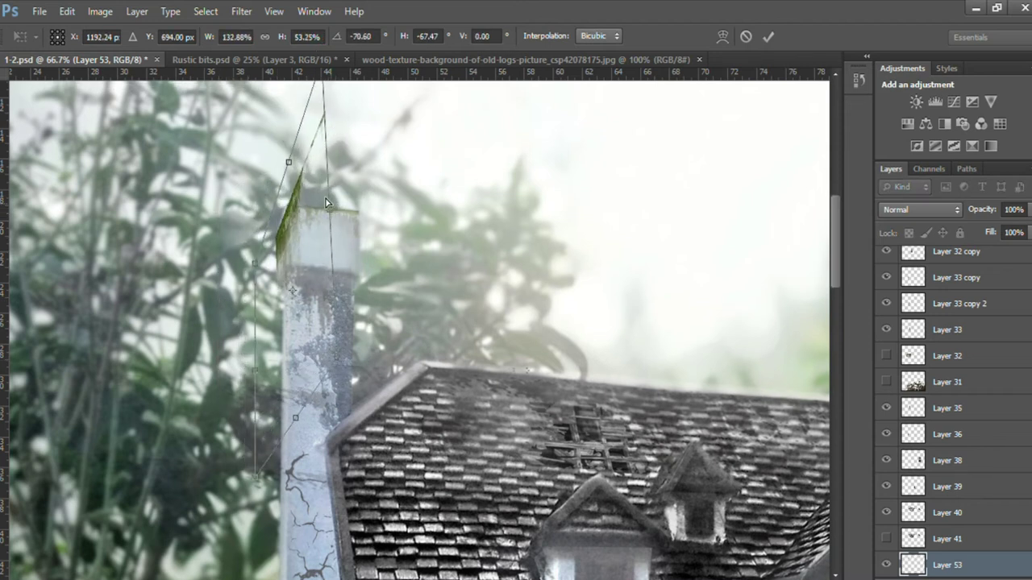
{"action": "key", "text": "Return"}
Trim away the moss sticking up past the chimney top.
{"action": "key", "text": "m"}
{"action": "left_click_drag", "start_coordinate": [479, 467], "coordinate": [286, 134]}
{"action": "key", "text": "ctrl+d"}
{"action": "key", "text": "ctrl+z"}
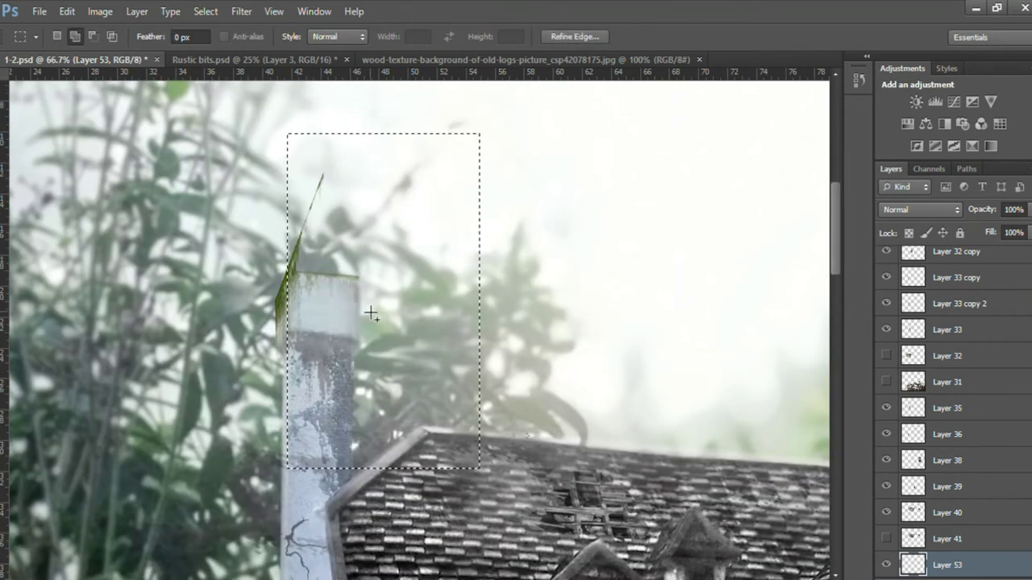
{"action": "key", "text": "ctrl+d"}
Lasso the chimney's upper band and burn it darker on Layer 51, then view the whole house.
{"action": "key", "text": "e"}
{"action": "key", "text": "l"}
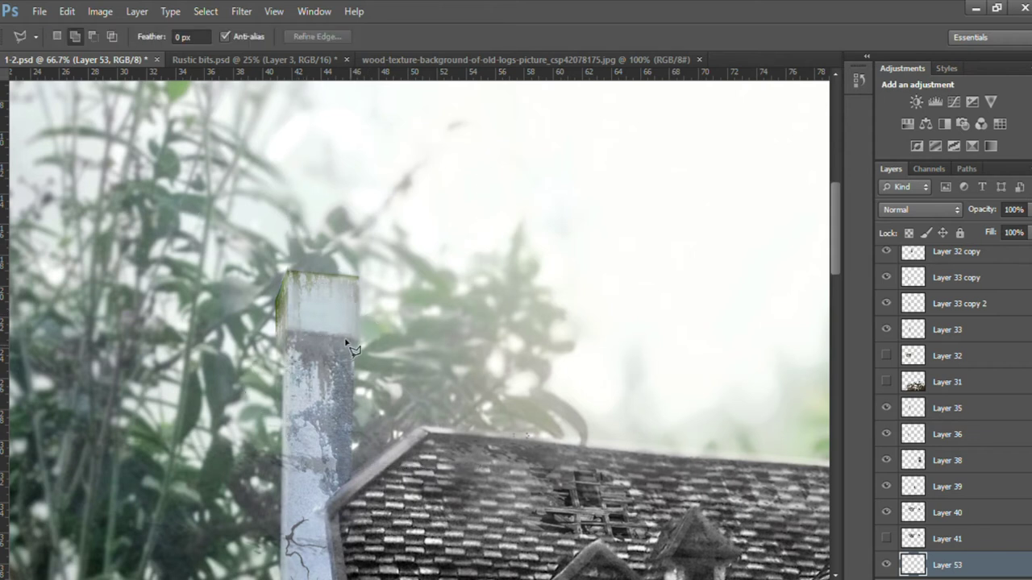
{"action": "double_click", "coordinate": [274, 350]}
{"action": "key", "text": "alt+comma"}
{"action": "key", "text": "o"}
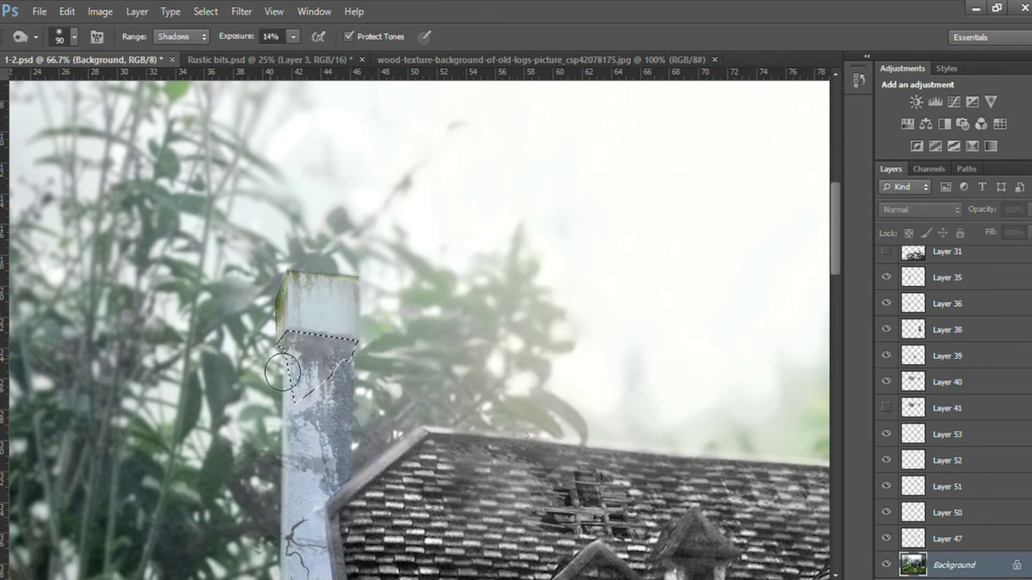
{"action": "left_click", "coordinate": [471, 352], "text": "ctrl"}
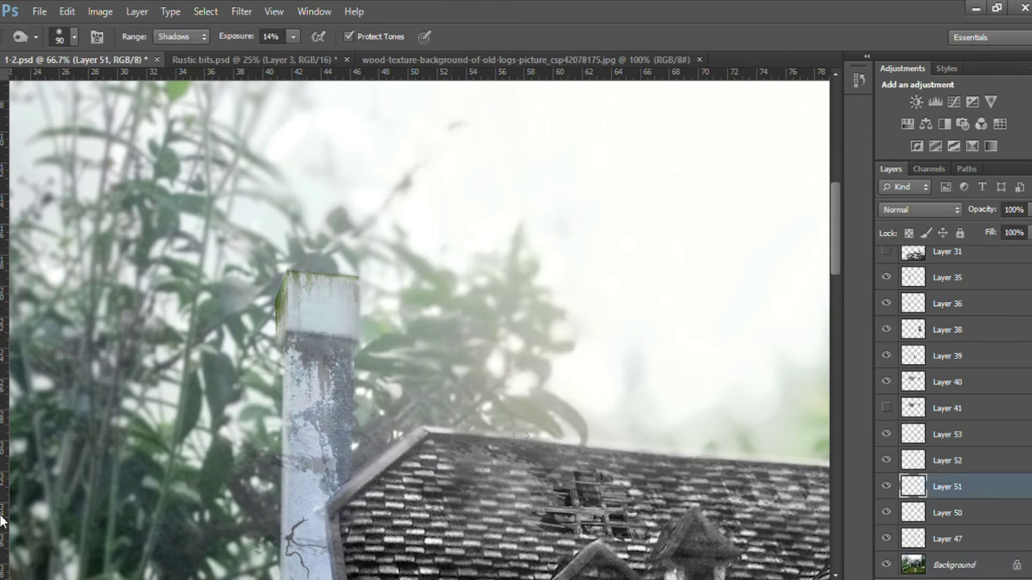
{"action": "key", "text": "z"}
{"action": "key", "text": "ctrl+0"}
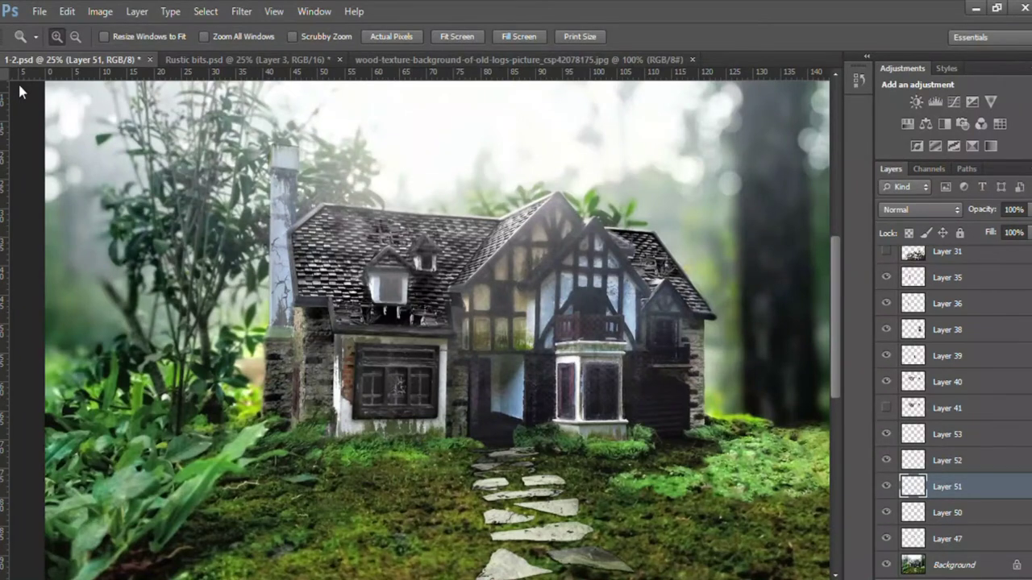
Bring a grimy texture from Rustic bits.psd onto the walls, transform it and erase its edges.
{"action": "key", "text": "v"}
{"action": "left_click", "coordinate": [245, 59]}
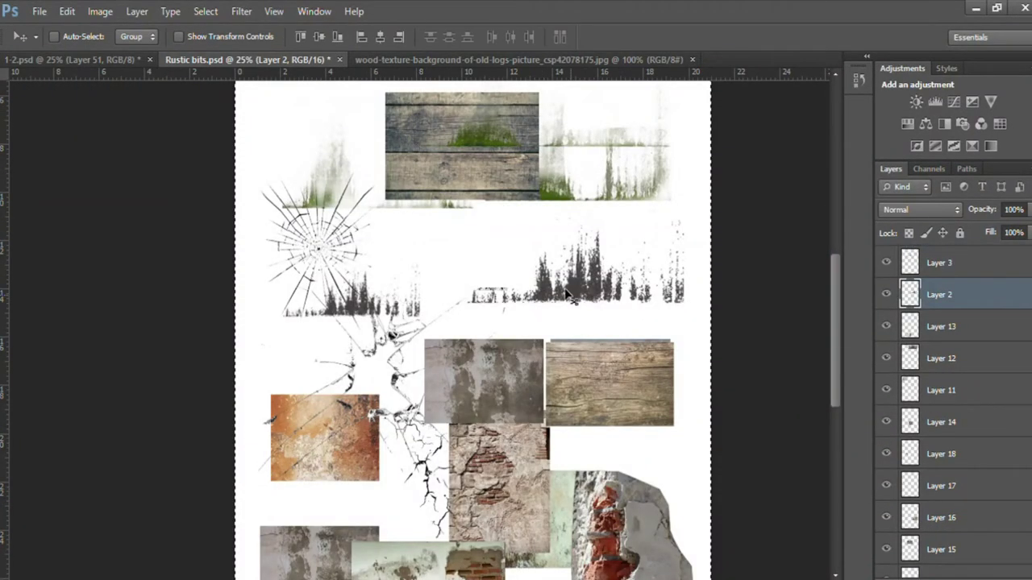
{"action": "left_click", "coordinate": [83, 59]}
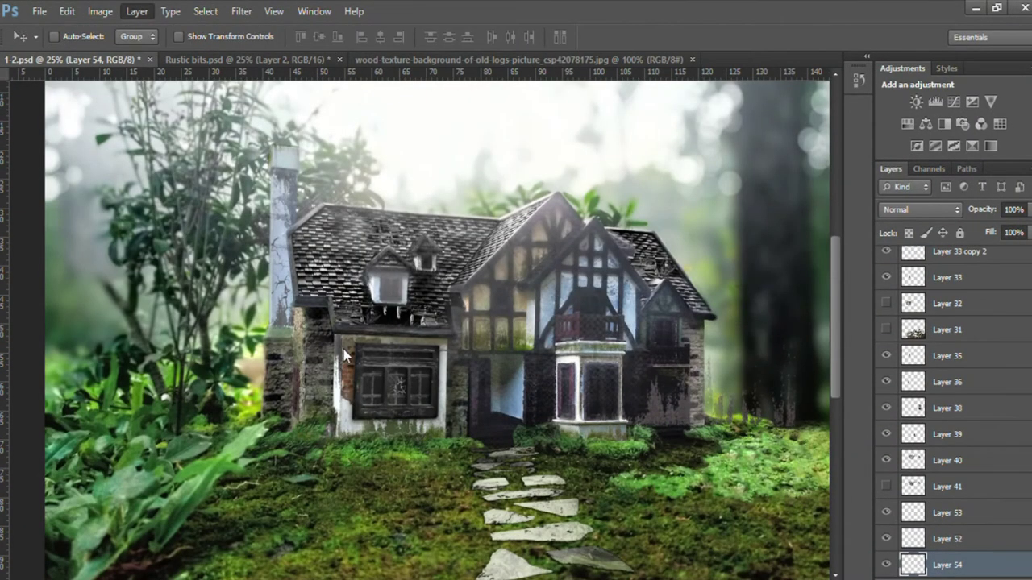
{"action": "key", "text": "ctrl+t"}
{"action": "key", "text": "Return"}
{"action": "key", "text": "m"}
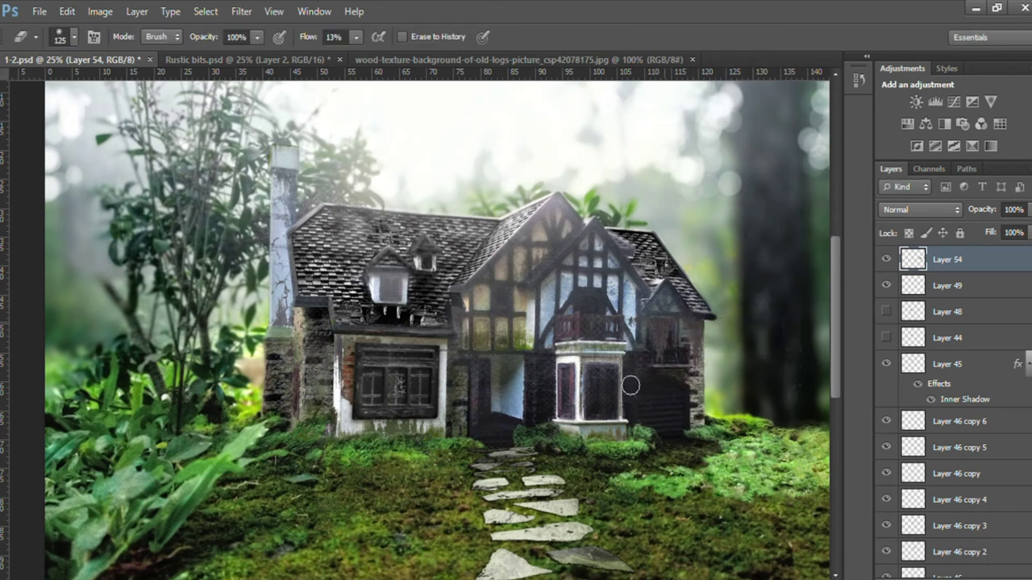
{"action": "key", "text": "m"}
{"action": "key", "text": "e"}
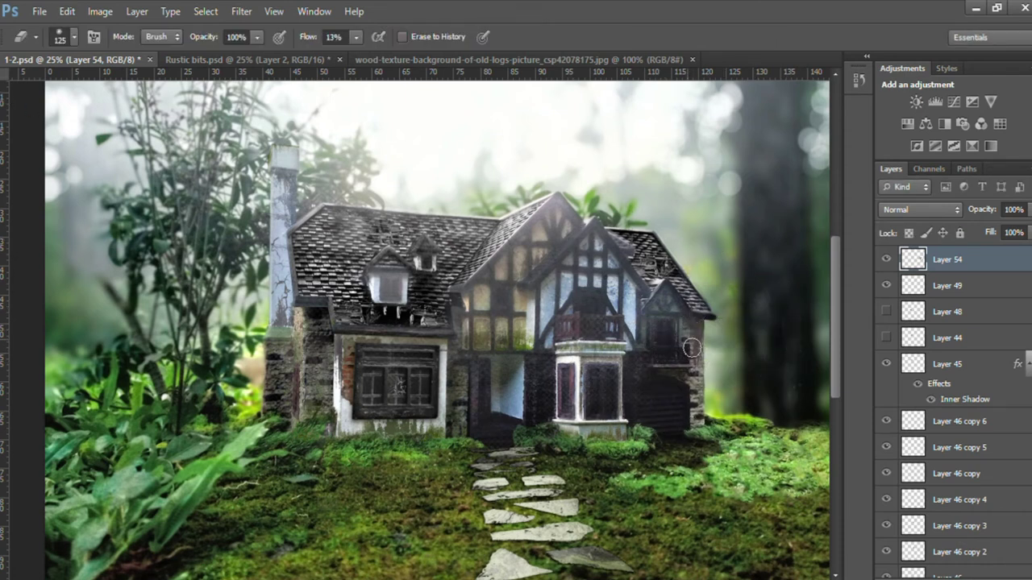
{"action": "key", "text": "v"}
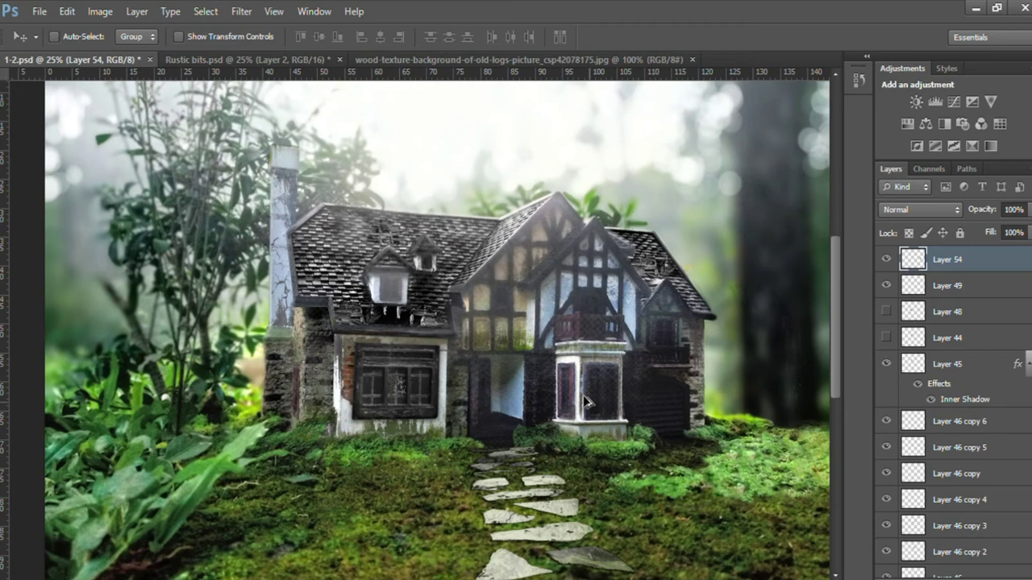
{"action": "key", "text": "e"}
Add the wood texture as Layer 55 and fit it below the window on the right wall.
{"action": "key", "text": "ctrl+plus"}
{"action": "key", "text": "ctrl+plus"}
{"action": "key", "text": "ctrl+plus"}
{"action": "key", "text": "v"}
{"action": "key", "text": "ctrl+v"}
{"action": "key", "text": "z"}
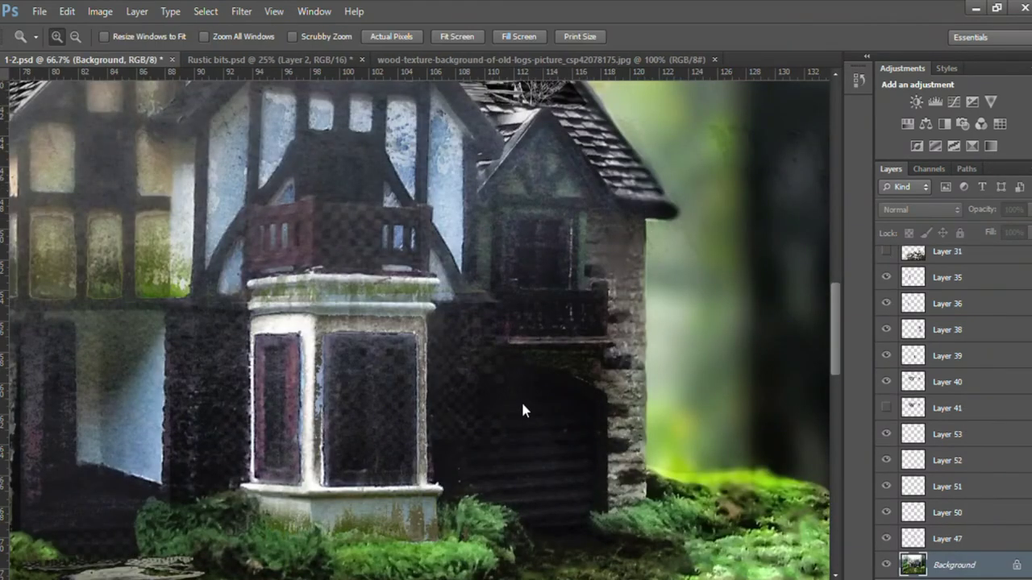
{"action": "left_click", "coordinate": [521, 400], "text": "alt"}
{"action": "left_click", "coordinate": [521, 400], "text": "alt"}
{"action": "key", "text": "ctrl+t"}
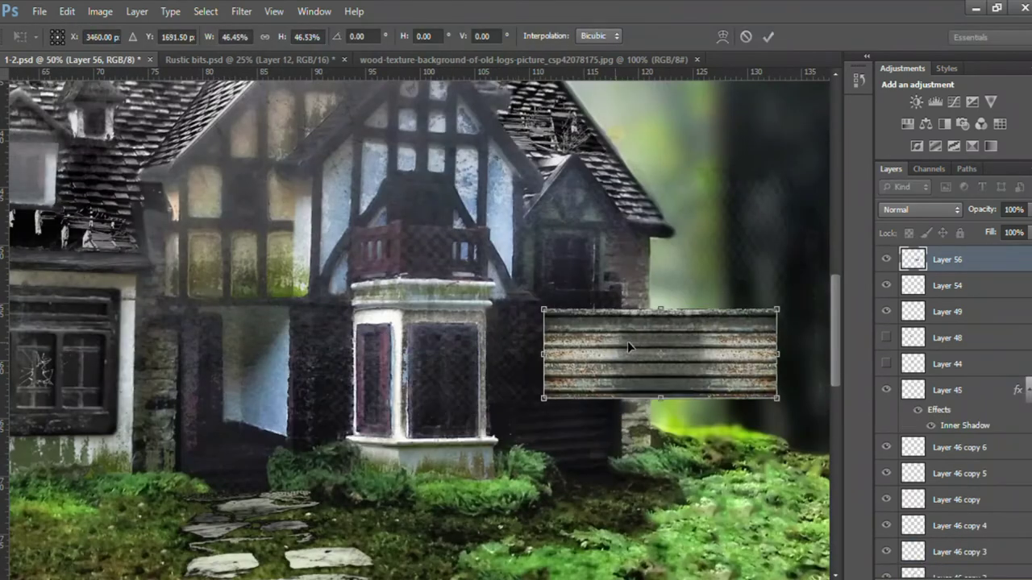
{"action": "left_click_drag", "start_coordinate": [627, 341], "coordinate": [615, 414]}
{"action": "mouse_move", "coordinate": [760, 380]}
{"action": "left_mouse_down"}
{"action": "mouse_move", "coordinate": [613, 418]}
{"action": "mouse_move", "coordinate": [560, 417]}
{"action": "left_mouse_up"}
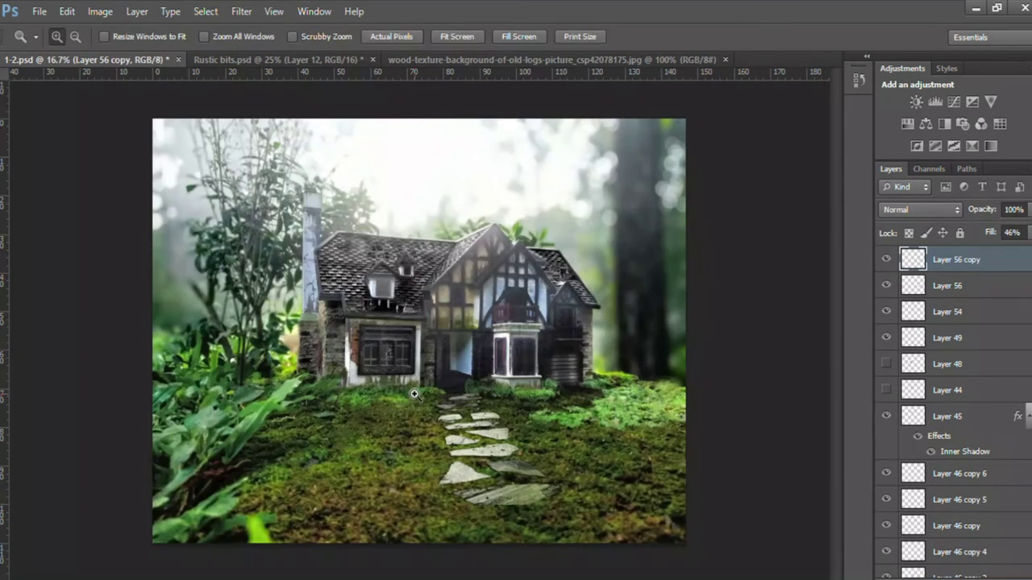
{"action": "left_click", "coordinate": [413, 394]}
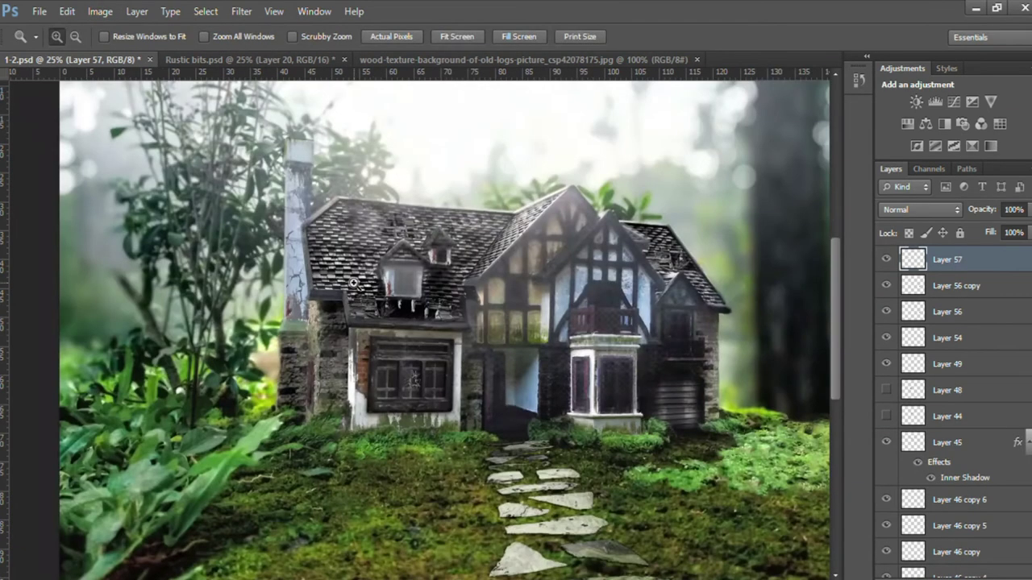
{"action": "key", "text": "ctrl+0"}
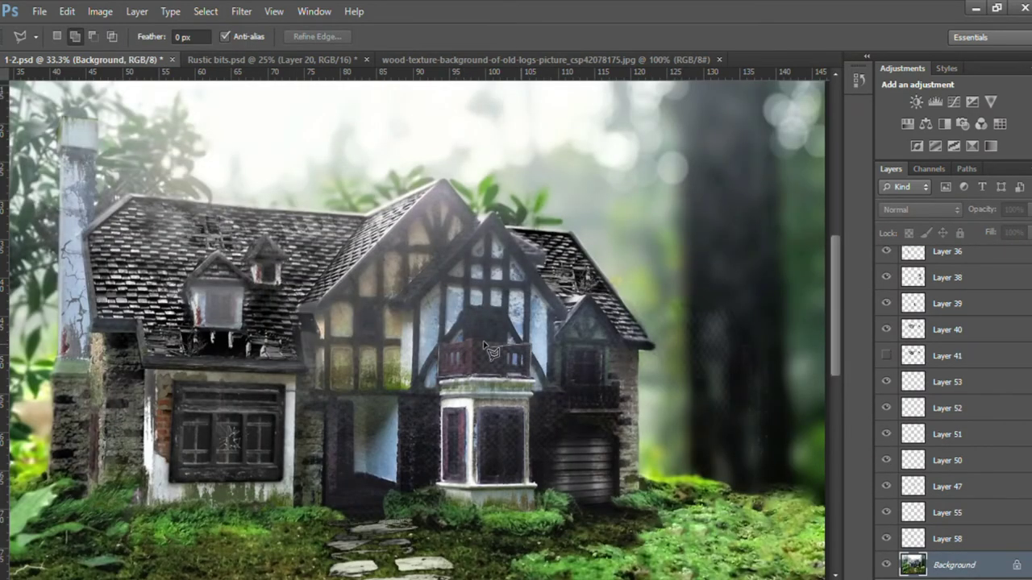
Copy the balcony selection onto its own layer.
{"action": "key", "text": "ctrl+j"}
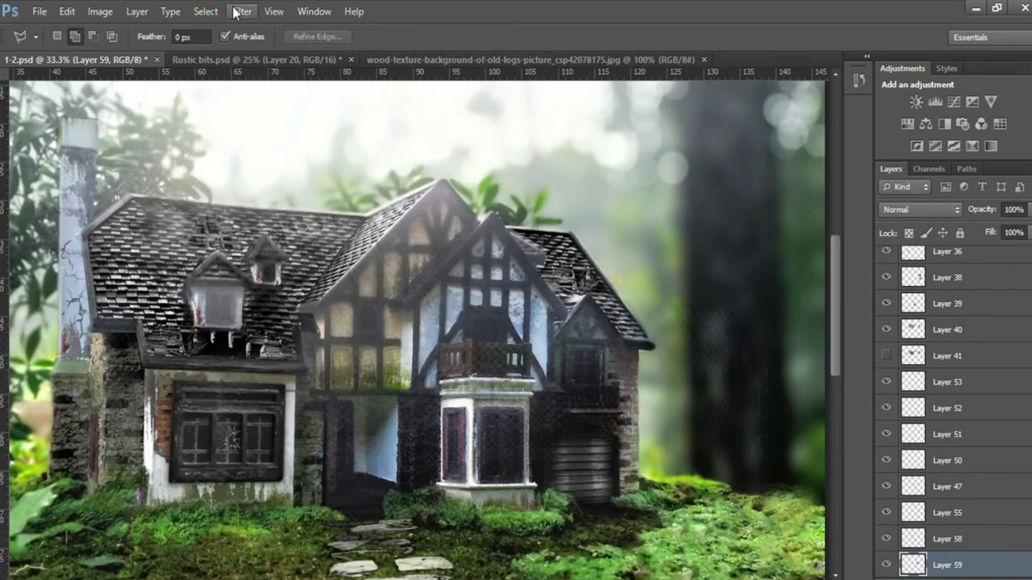
{"action": "key", "text": "z"}
{"action": "key", "text": "ctrl+0"}
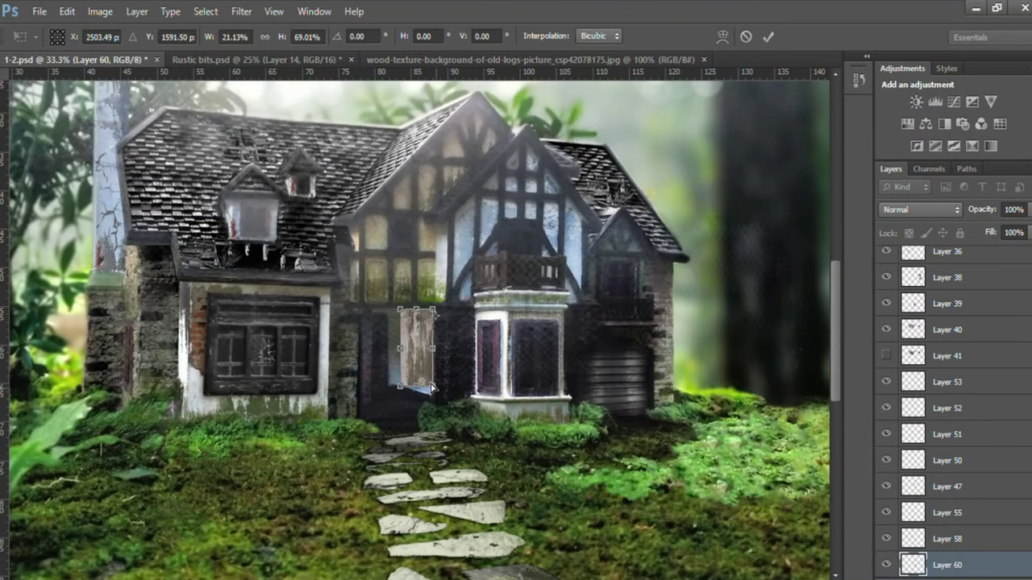
Commit the doorway wood texture, try Overlay then Normal blending, and erase its edges.
{"action": "key", "text": "Return"}
{"action": "key", "text": "shift+alt+o"}
{"action": "key", "text": "shift+alt+n"}
{"action": "key", "text": "e"}
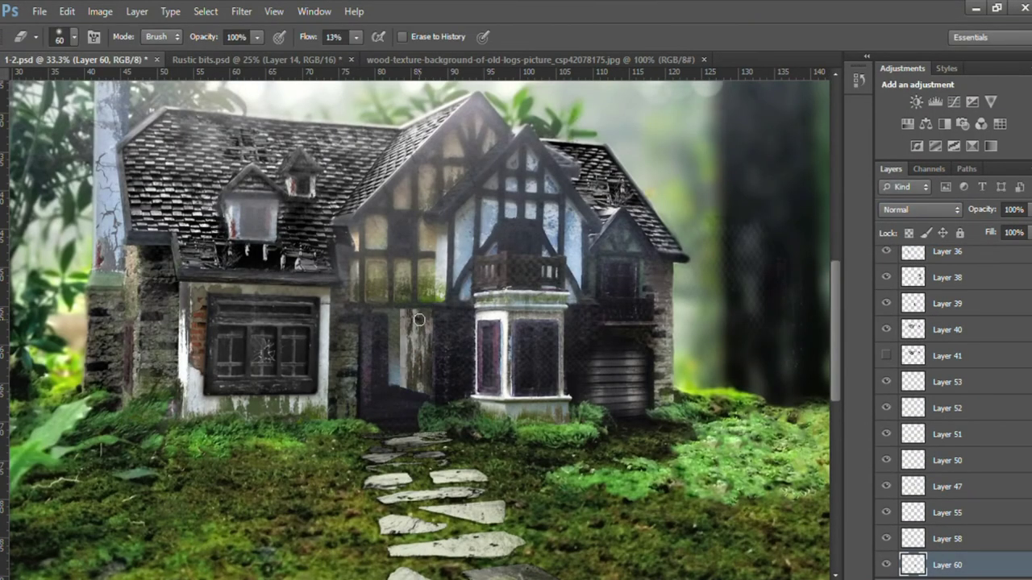
{"action": "left_click", "coordinate": [473, 425], "text": "alt"}
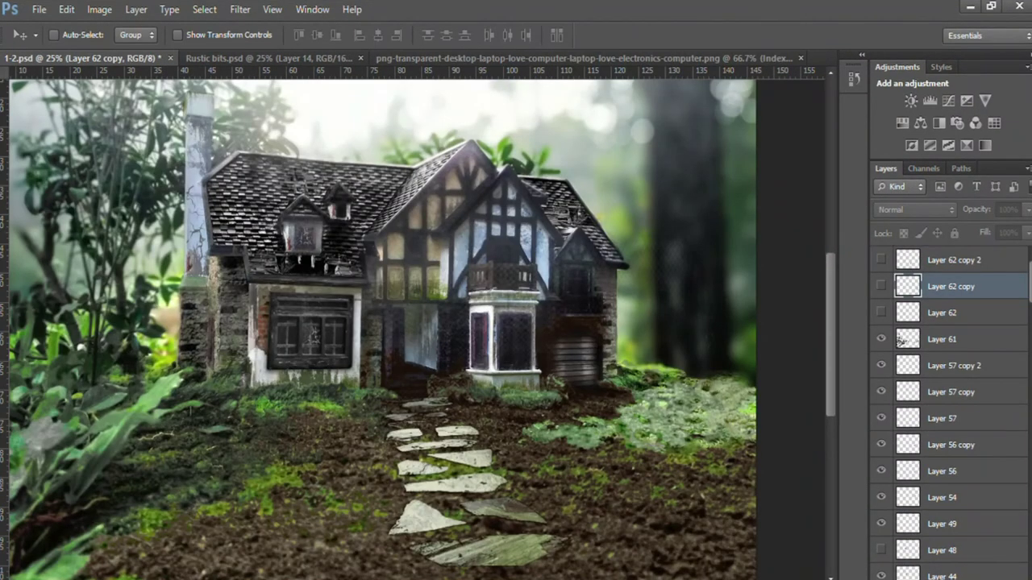
Paste a grass sprig onto the stone path and copy a second tuft to its left.
{"action": "key", "text": "ctrl+v"}
{"action": "key", "text": "ctrl+t"}
{"action": "left_click_drag", "start_coordinate": [444, 438], "coordinate": [456, 468]}
{"action": "key", "text": "Return"}
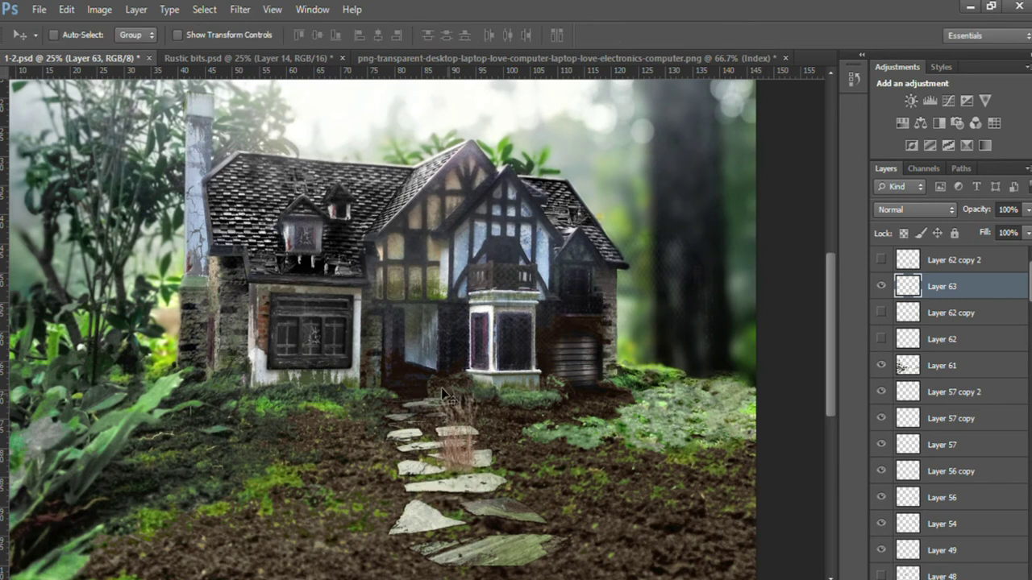
{"action": "left_click_drag", "start_coordinate": [446, 396], "coordinate": [377, 411]}
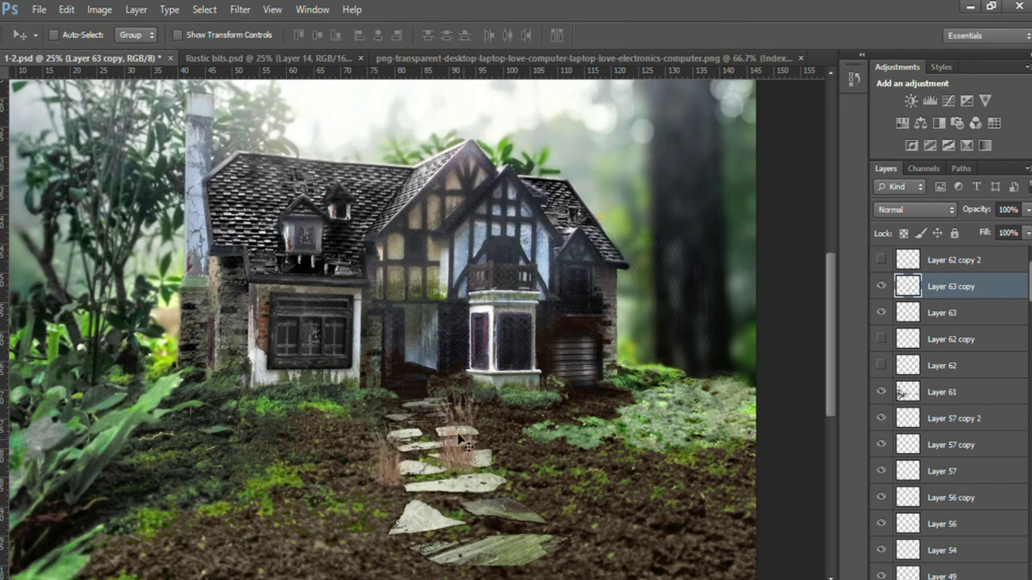
Add a drop shadow to the Layer 63 grass tuft.
{"action": "key", "text": "alt+bracketleft"}
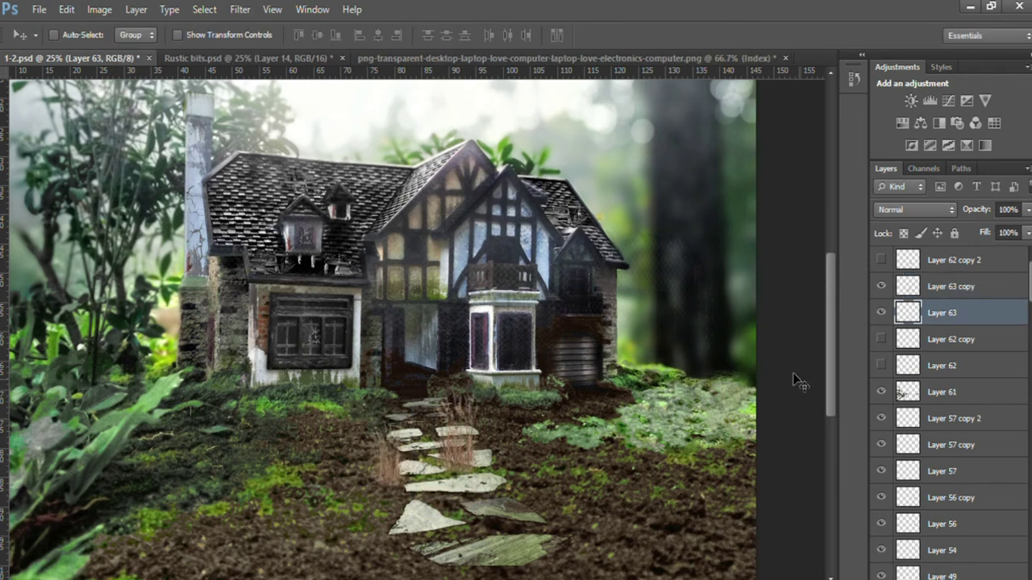
{"action": "key", "text": "ctrl+f"}
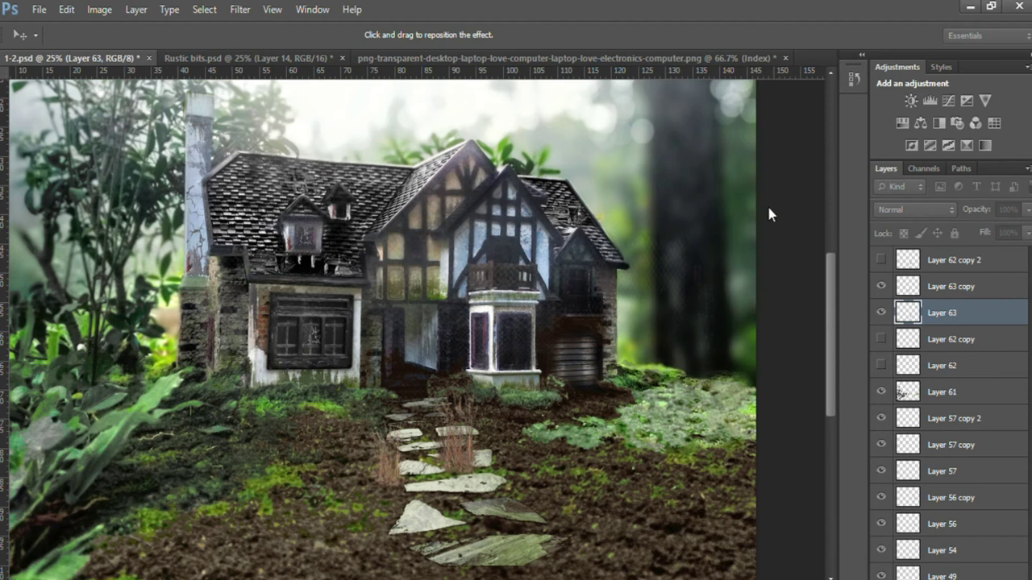
{"action": "key", "text": "Return"}
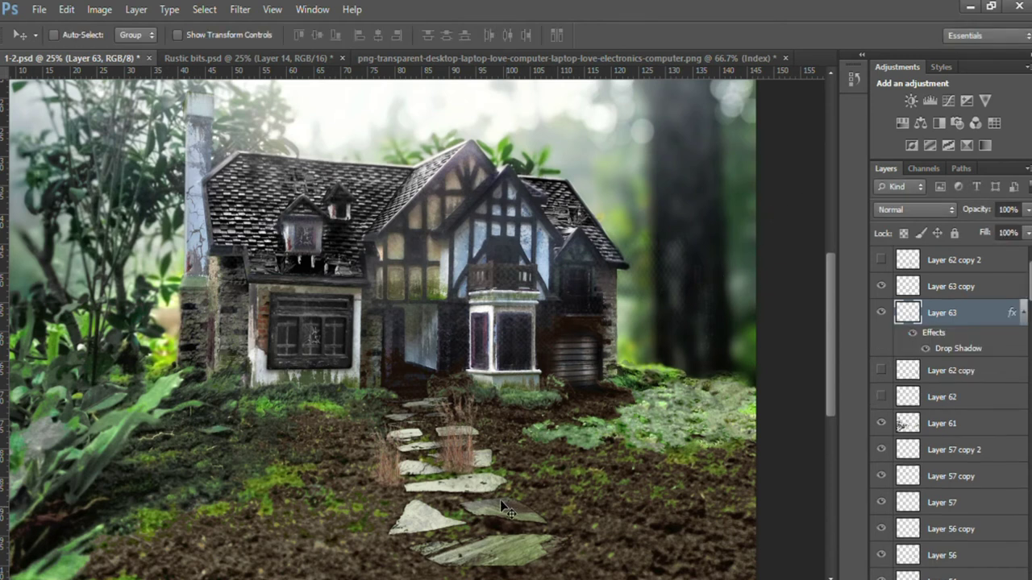
{"action": "key", "text": "alt+bracketright"}
{"action": "key", "text": "i"}
{"action": "key", "text": "v"}
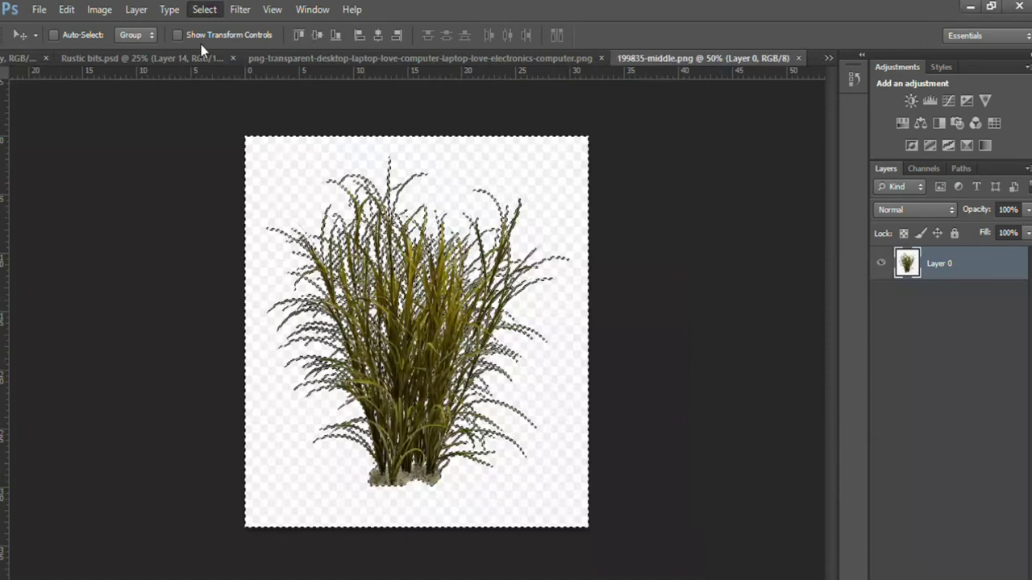
Paste the dry grass clump into the cottage scene and move it onto the stone path.
{"action": "key", "text": "ctrl+j"}
{"action": "left_click", "coordinate": [30, 59]}
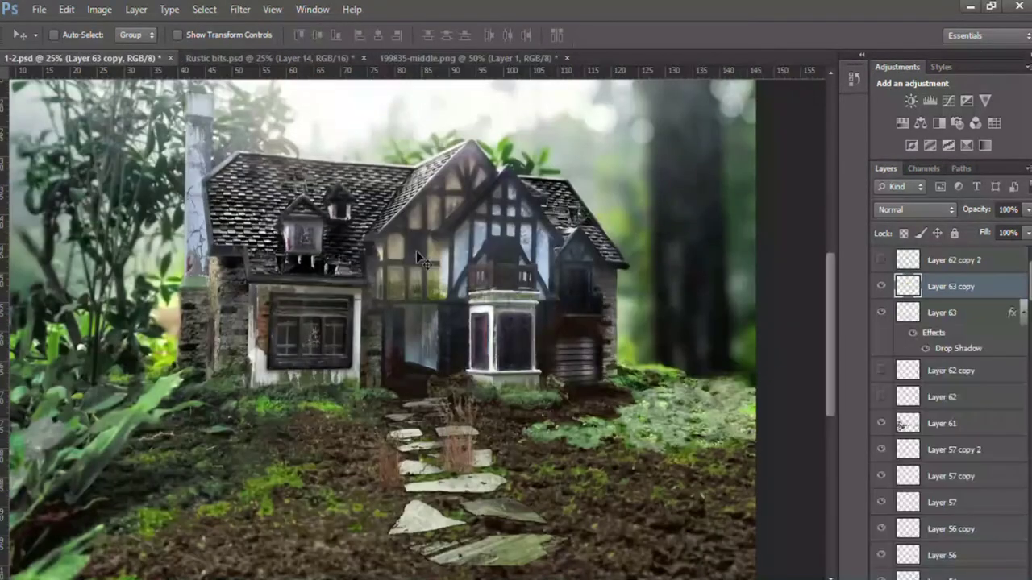
{"action": "key", "text": "ctrl+v"}
{"action": "key", "text": "ctrl+t"}
{"action": "mouse_move", "coordinate": [464, 432]}
{"action": "left_mouse_down"}
{"action": "mouse_move", "coordinate": [477, 488]}
{"action": "mouse_move", "coordinate": [511, 497]}
{"action": "left_mouse_up"}
{"action": "key", "text": "Return"}
Erase the grass clump's edges so it blends among the path stones.
{"action": "key", "text": "i"}
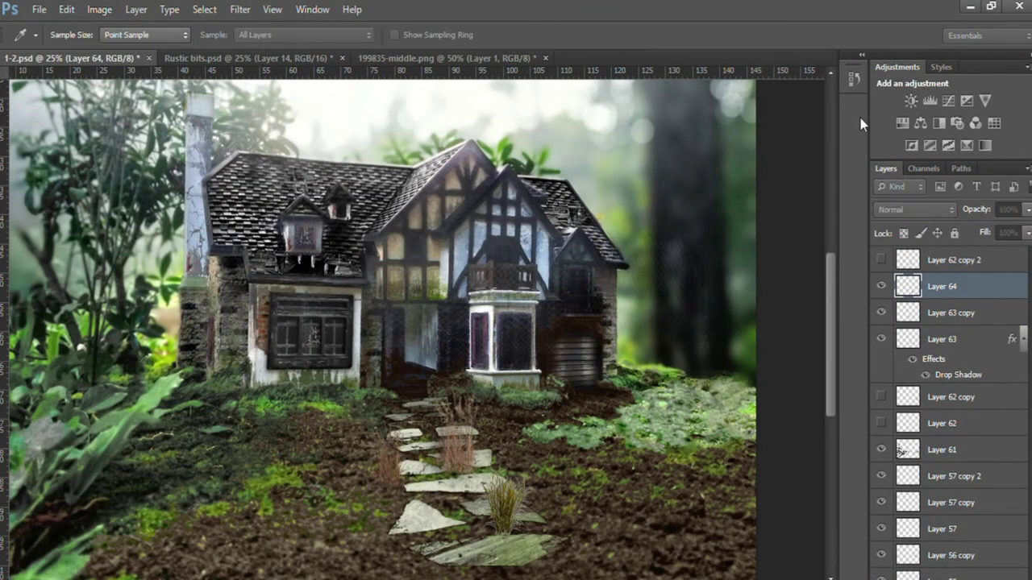
{"action": "key", "text": "v"}
{"action": "key", "text": "e"}
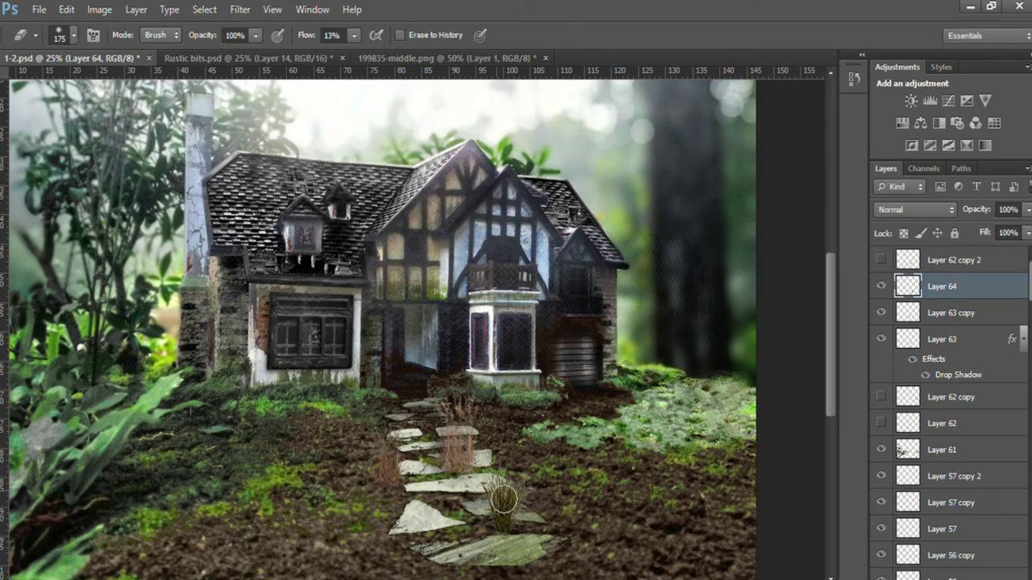
{"action": "key", "text": "z"}
{"action": "left_click", "coordinate": [462, 397], "text": "alt"}
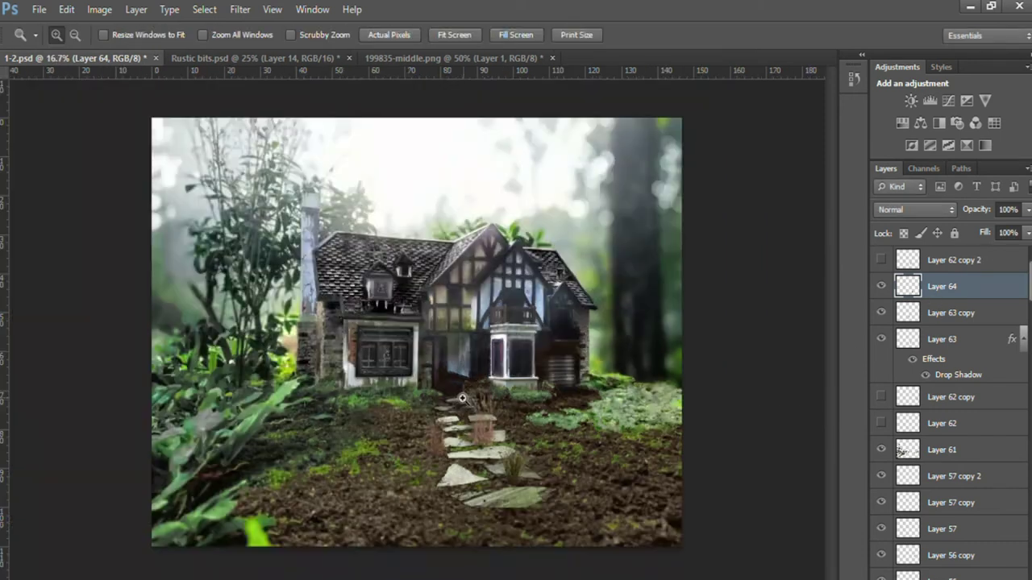
Try a duplicate of the Layer 63 grass tuft elsewhere, then undo it.
{"action": "key", "text": "v"}
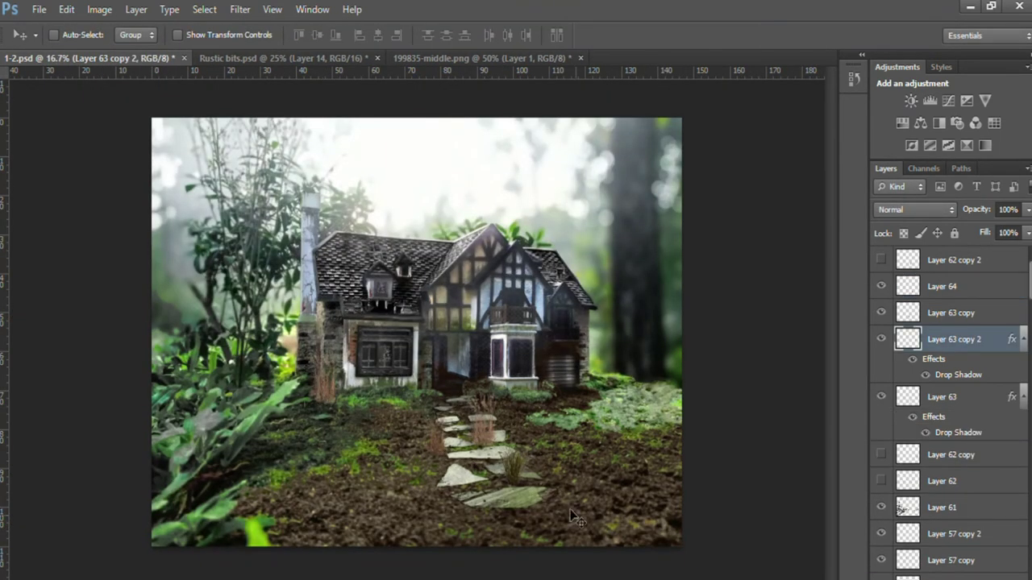
{"action": "left_click_drag", "start_coordinate": [482, 427], "coordinate": [697, 482]}
{"action": "key", "text": "ctrl+z"}
{"action": "key", "text": "z"}
{"action": "scroll", "coordinate": [545, 390], "scroll_direction": "up", "scroll_amount": 1}
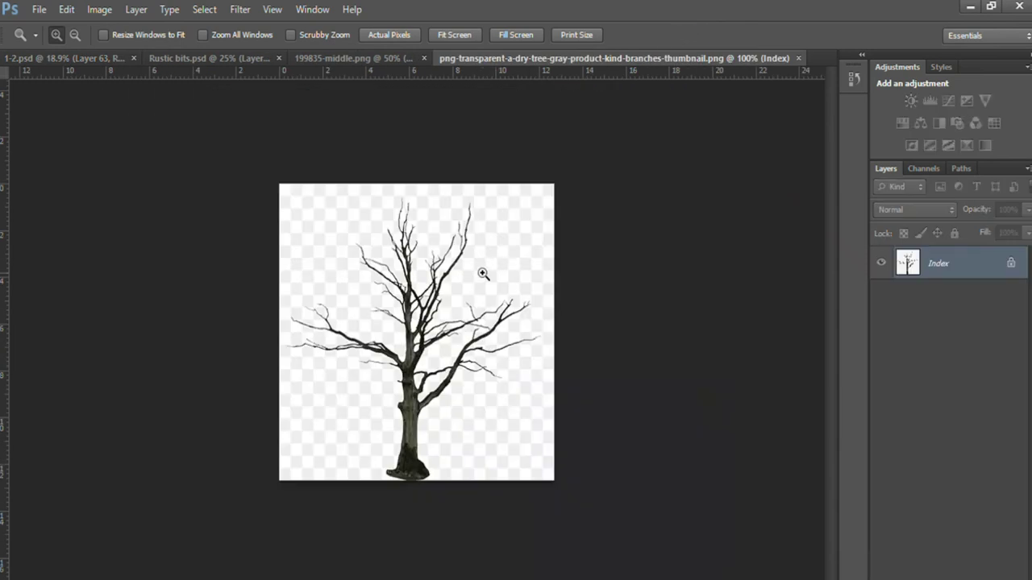
Bring in the whole dry tree image and place it above the cottage roof.
{"action": "key", "text": "v"}
{"action": "key", "text": "ctrl+a"}
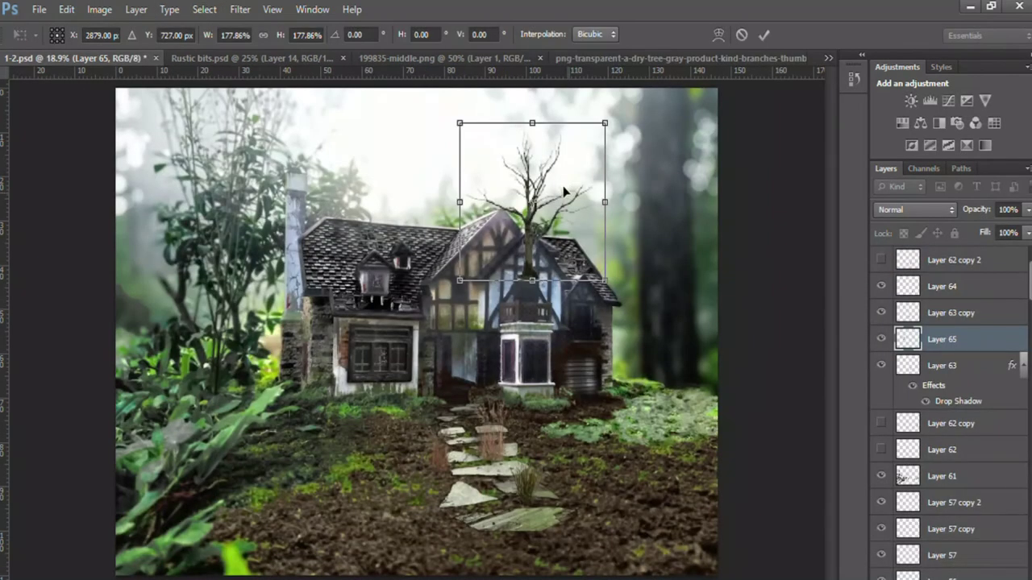
{"action": "key", "text": "Return"}
{"action": "key", "text": "ctrl+plus"}
{"action": "key", "text": "ctrl+plus"}
Lasso and delete the lower trunk overlapping the house.
{"action": "key", "text": "l"}
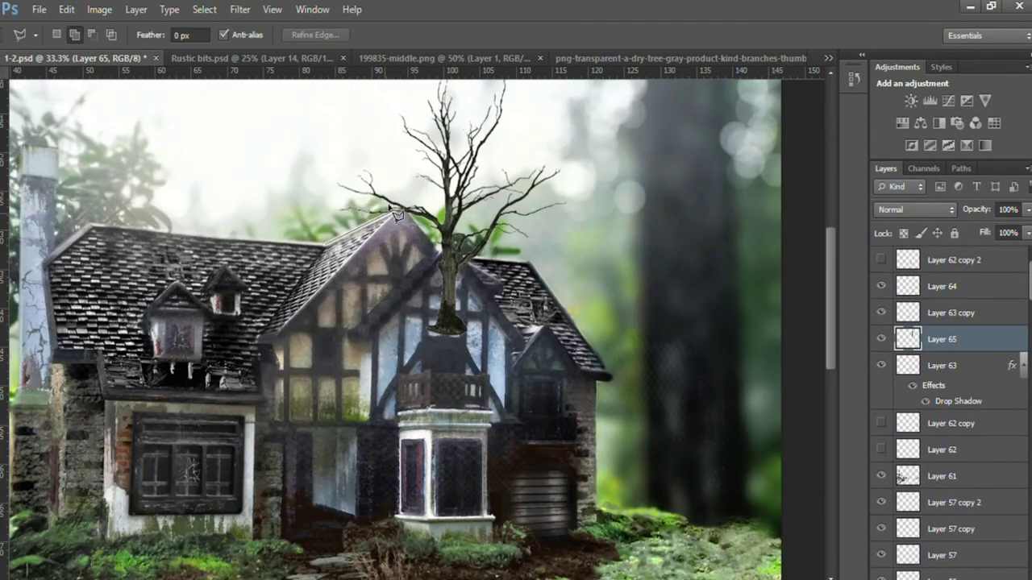
{"action": "left_click_drag", "start_coordinate": [439, 250], "coordinate": [442, 252]}
{"action": "key", "text": "Delete"}
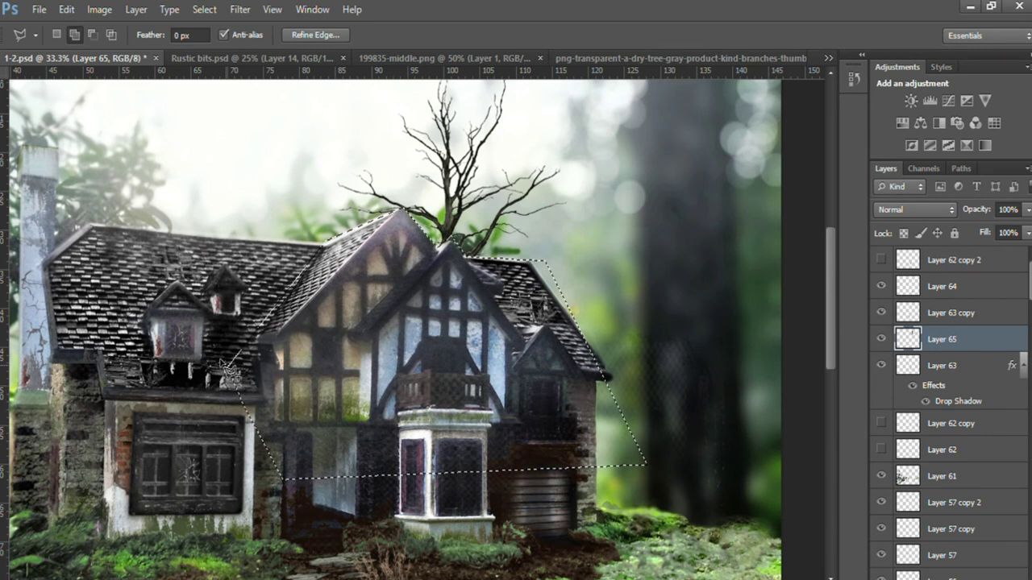
{"action": "key", "text": "z"}
{"action": "key", "text": "ctrl+0"}
Try a duplicate tree beside the forest trunk, then undo it.
{"action": "key", "text": "h"}
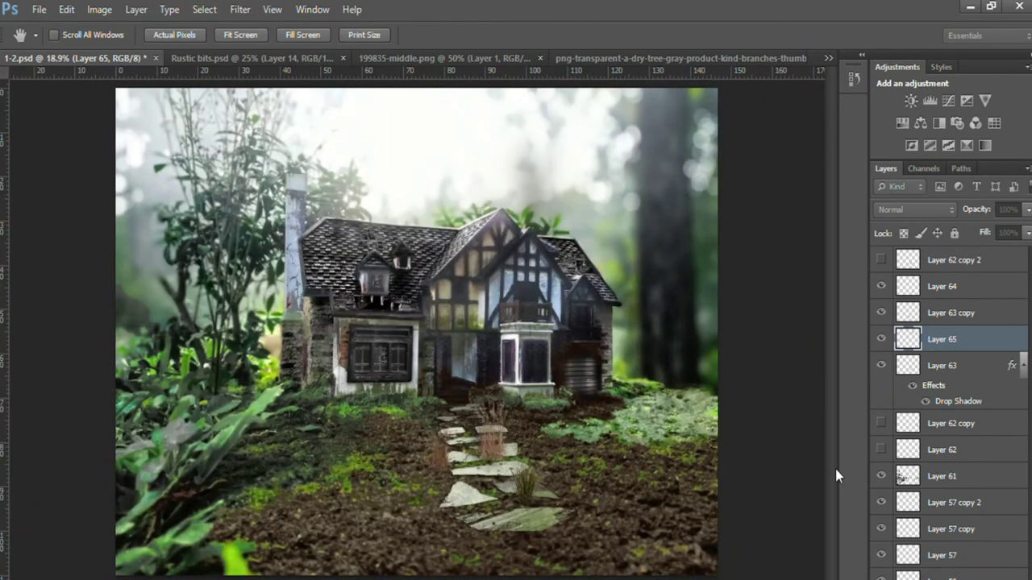
{"action": "key", "text": "v"}
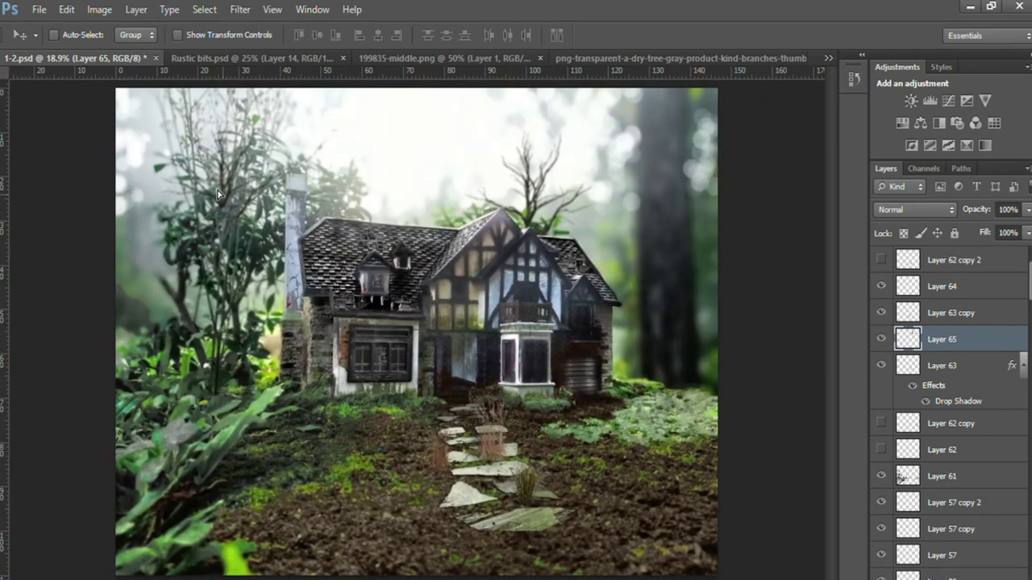
{"action": "left_click_drag", "start_coordinate": [225, 186], "coordinate": [700, 380]}
{"action": "key", "text": "ctrl+z"}
Magic Wand the path stones on the Background and copy them to a new layer.
{"action": "key", "text": "z"}
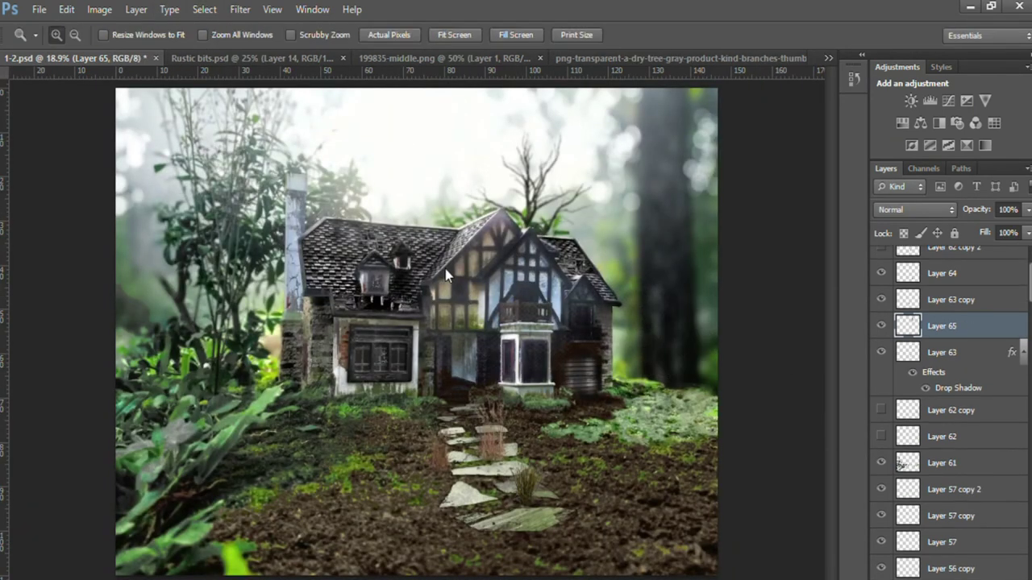
{"action": "key", "text": "w"}
{"action": "left_click", "coordinate": [674, 401], "text": "alt"}
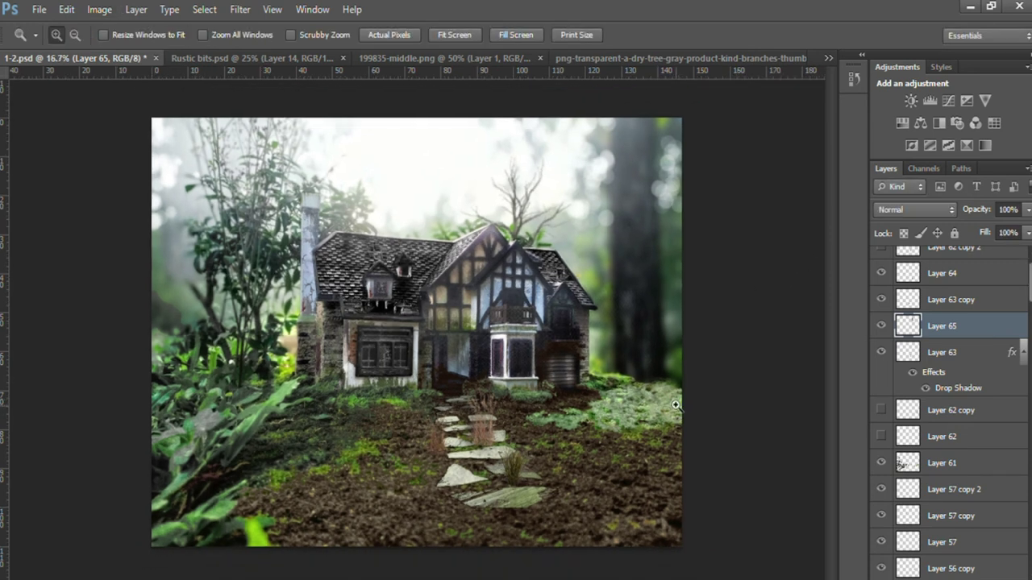
{"action": "scroll", "coordinate": [951, 403], "scroll_direction": "down", "scroll_amount": 5}
{"action": "left_click_drag", "start_coordinate": [1030, 347], "coordinate": [1029, 556]}
{"action": "left_click", "coordinate": [952, 569]}
{"action": "left_click", "coordinate": [482, 451]}
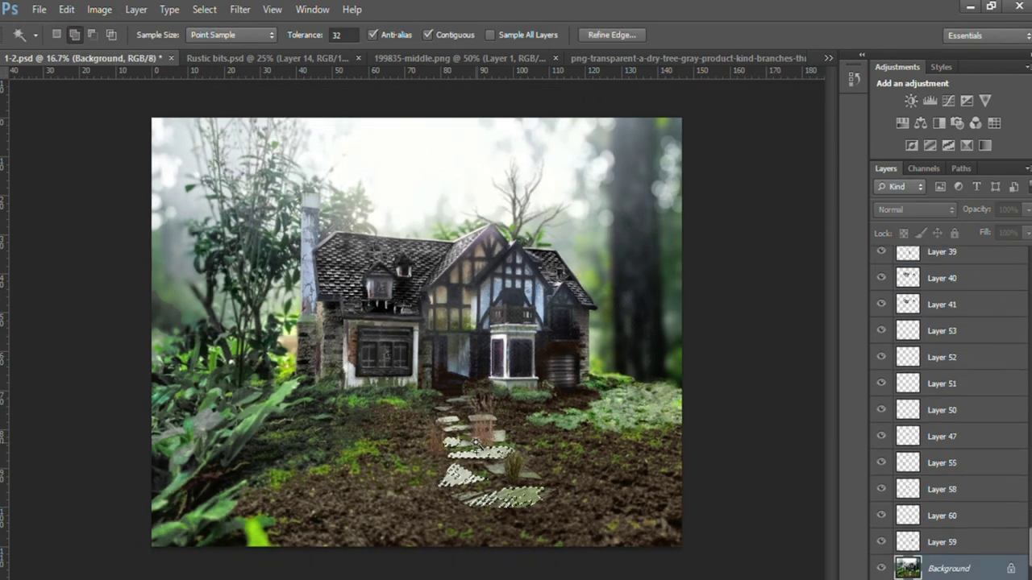
{"action": "key", "text": "ctrl+j"}
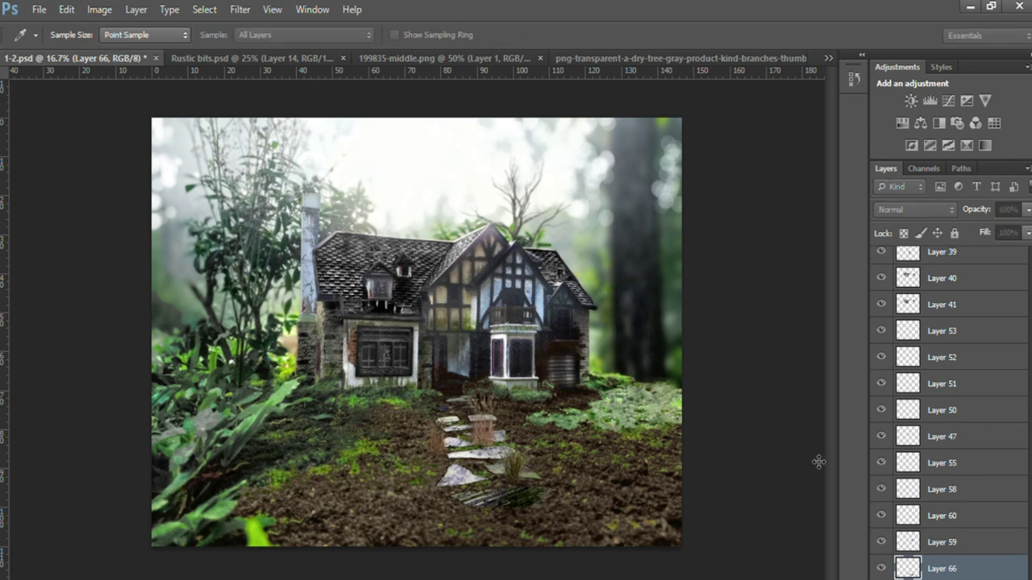
Save the composition.
{"action": "key", "text": "z"}
{"action": "left_click", "coordinate": [504, 461], "text": "alt"}
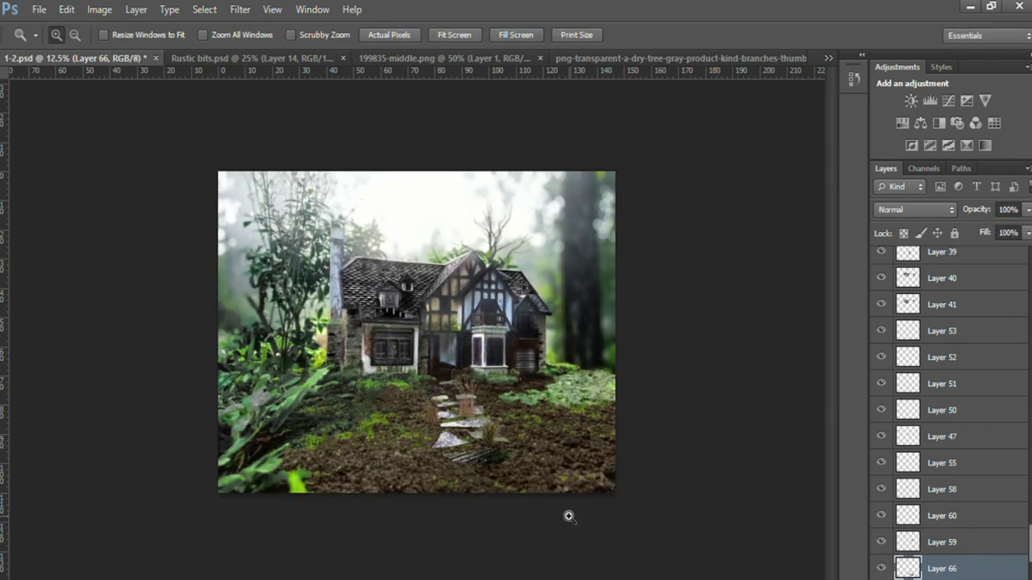
{"action": "left_click", "coordinate": [484, 379]}
{"action": "key", "text": "ctrl+s"}
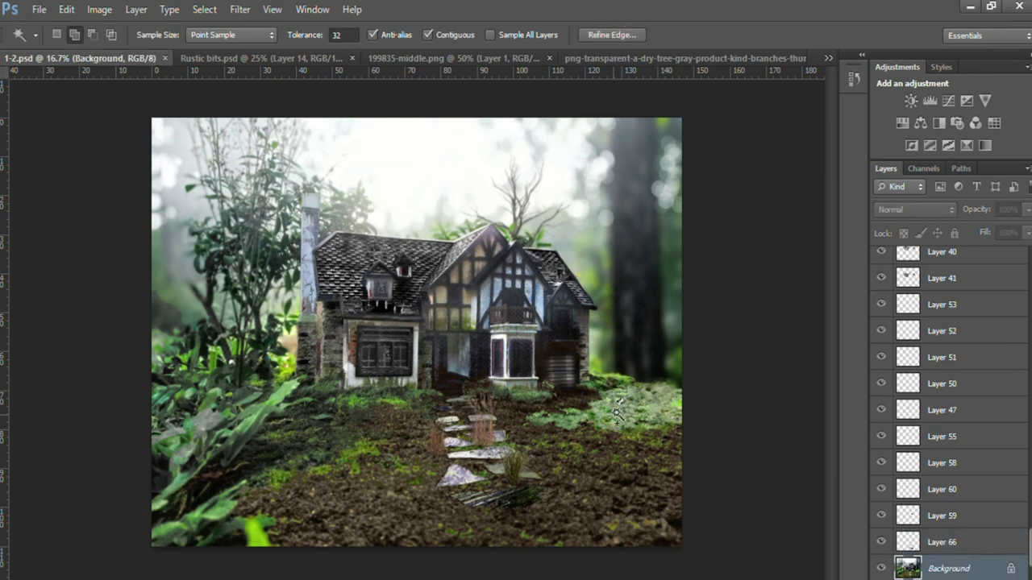
Move the new Layer 67 to the top of the stack and set the eraser to 400.
{"action": "key", "text": "w"}
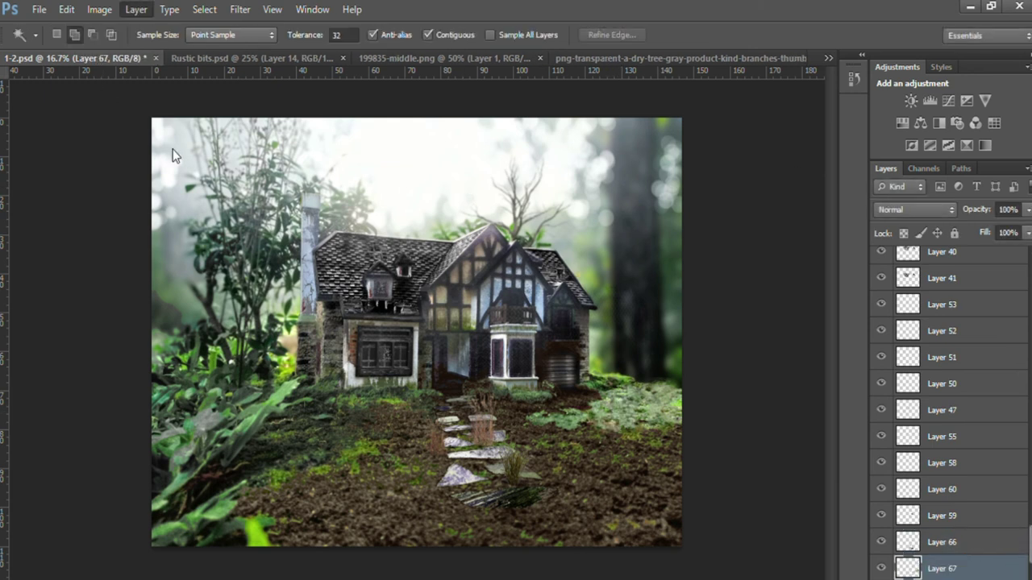
{"action": "key", "text": "ctrl+shift+bracketright"}
{"action": "key", "text": "i"}
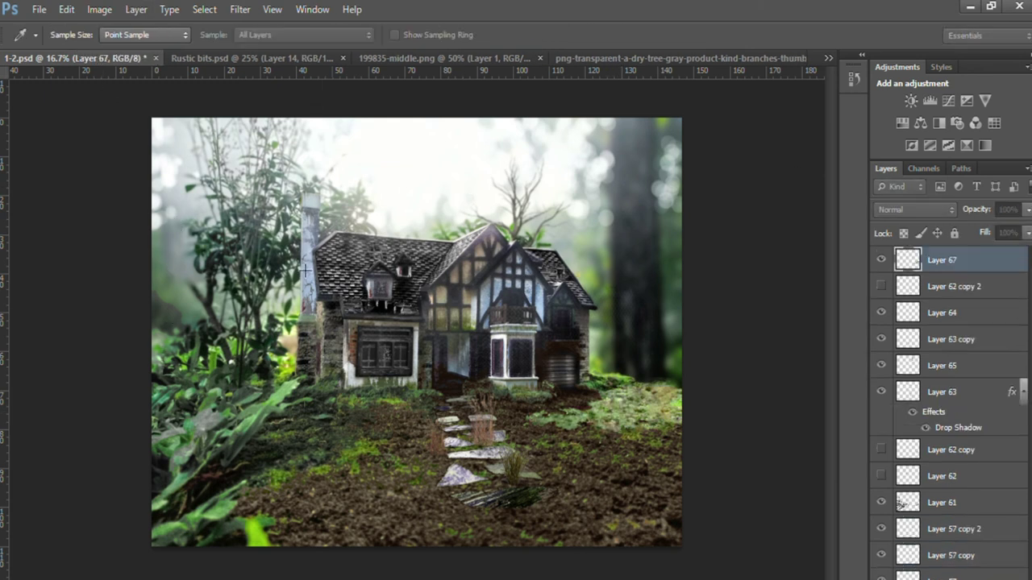
{"action": "key", "text": "e"}
{"action": "key", "text": "bracketright"}
{"action": "key", "text": "bracketright"}
{"action": "key", "text": "bracketright"}
{"action": "key", "text": "z"}
{"action": "left_click", "coordinate": [473, 493], "text": "alt"}
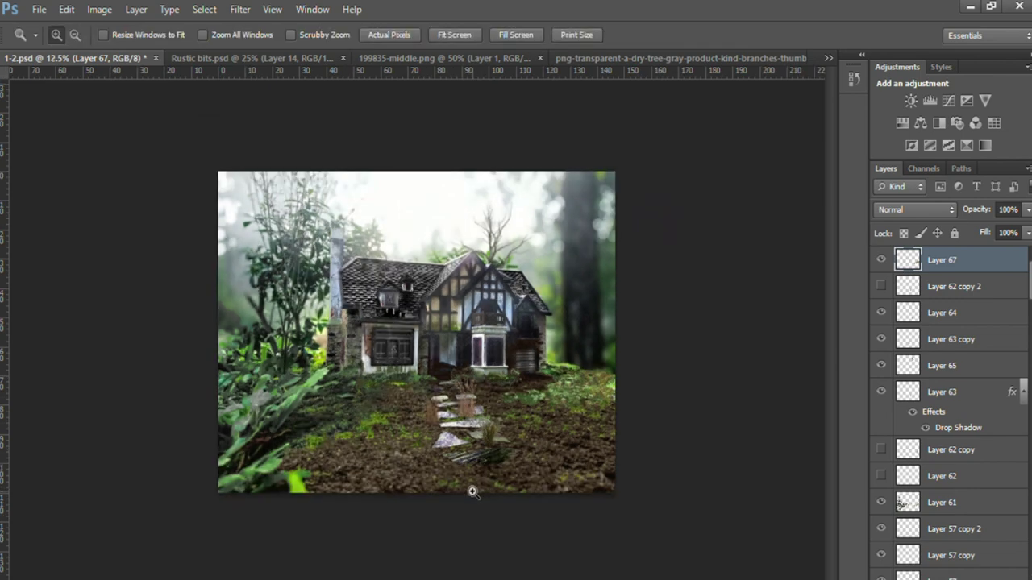